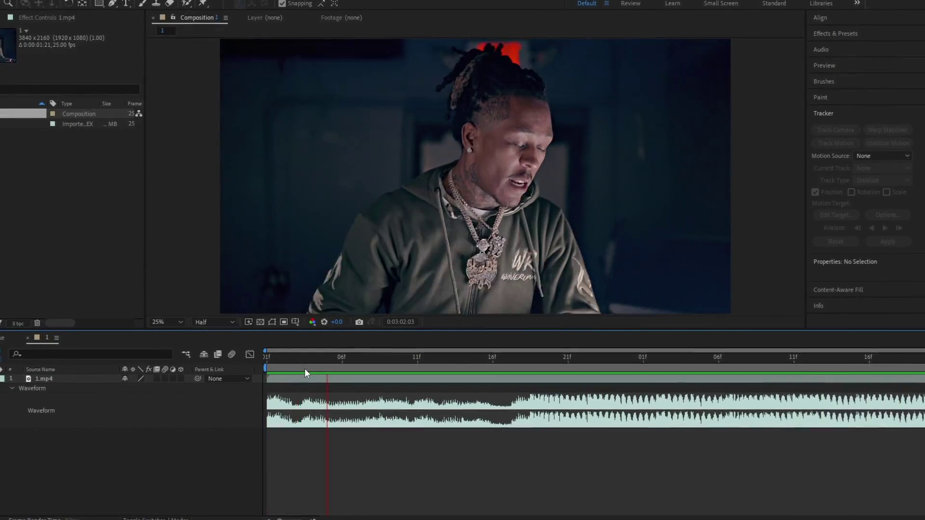
Step: Split the 1.mp4 clip at the beat at 0:03:02:18 and stack a copy of the second part on top
{"action": "left_click_drag", "start_coordinate": [497, 357], "coordinate": [266, 364]}
{"action": "left_click_drag", "start_coordinate": [221, 276], "coordinate": [557, 324]}
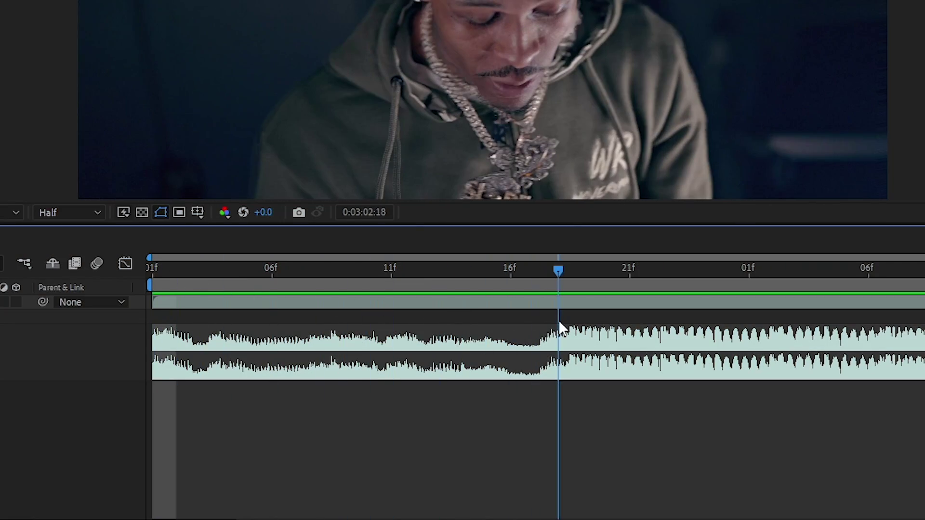
{"action": "left_click", "coordinate": [569, 303]}
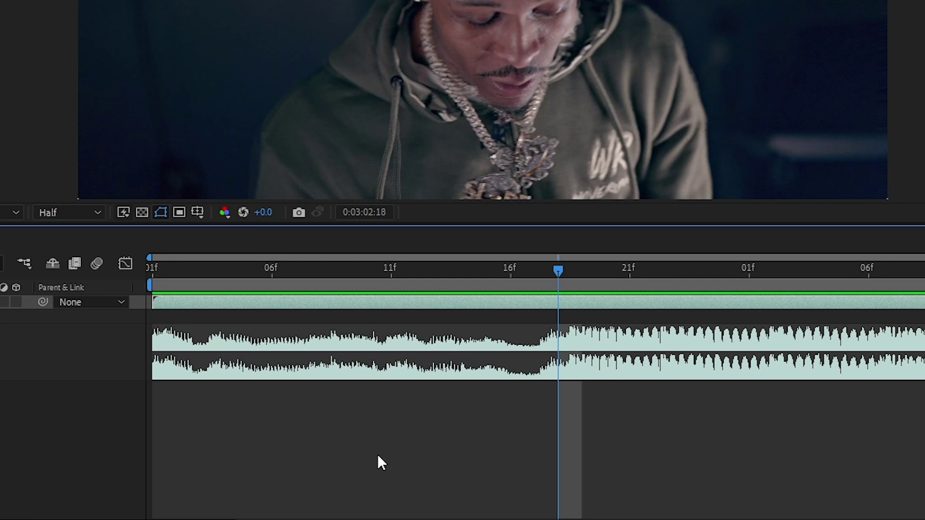
{"action": "key", "text": "="}
{"action": "key", "text": "="}
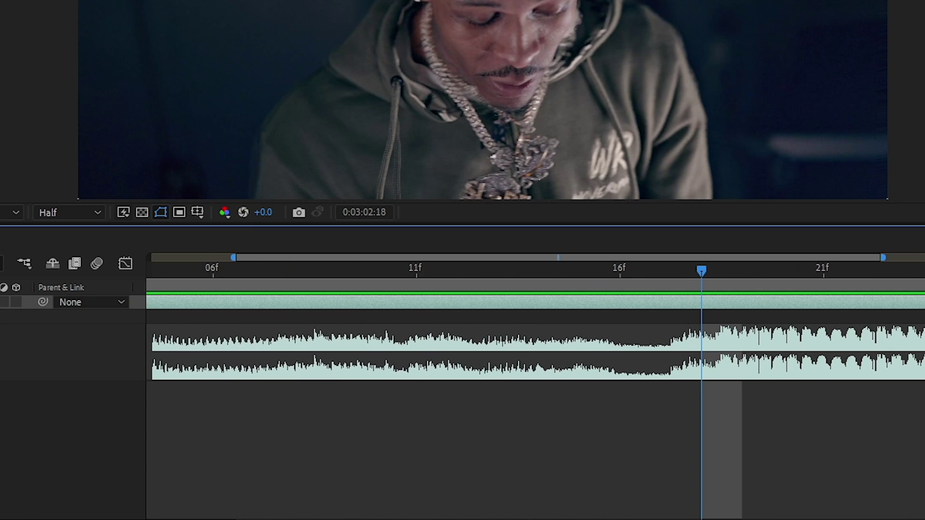
{"action": "key", "text": "minus"}
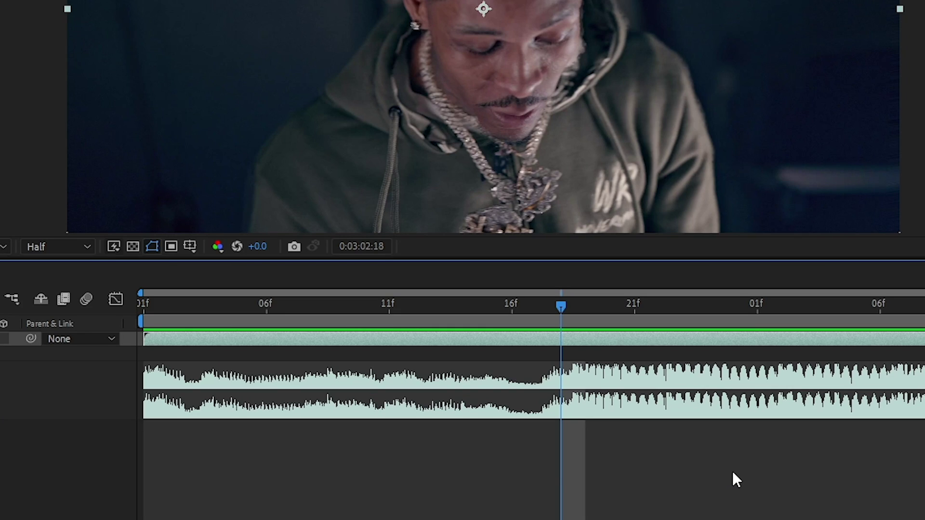
{"action": "key", "text": "ctrl+shift+d"}
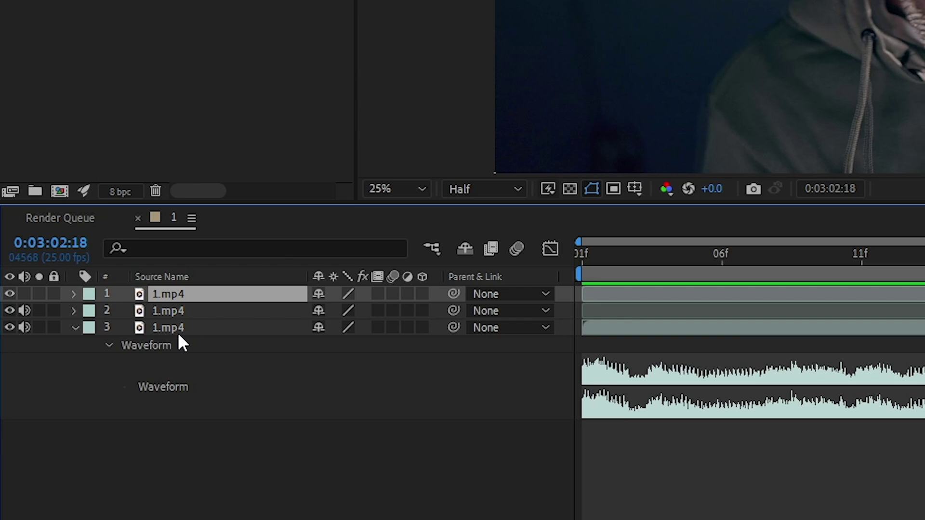
Step: Add a 100% scale keyframe to the top clip at 0:03:02:18 and try enlarging it at 0:03:03:09
{"action": "key", "text": "s"}
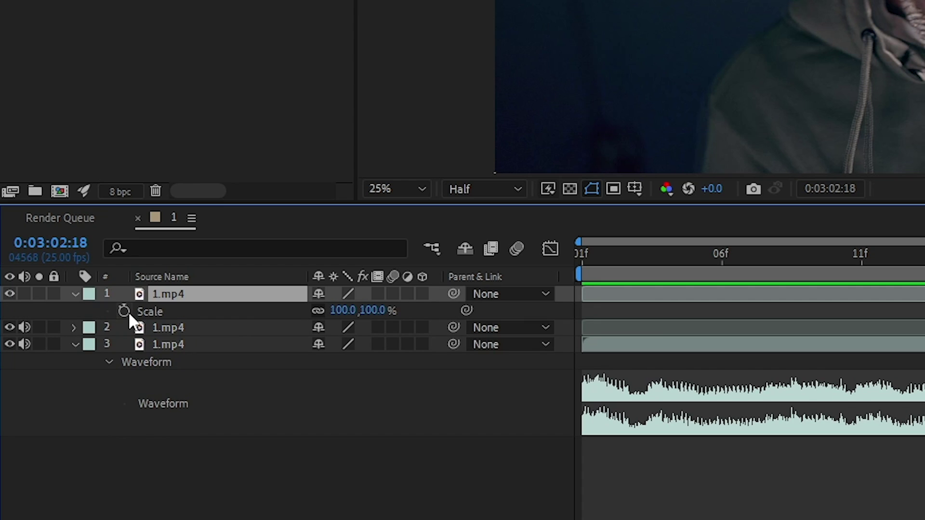
{"action": "left_click", "coordinate": [125, 311]}
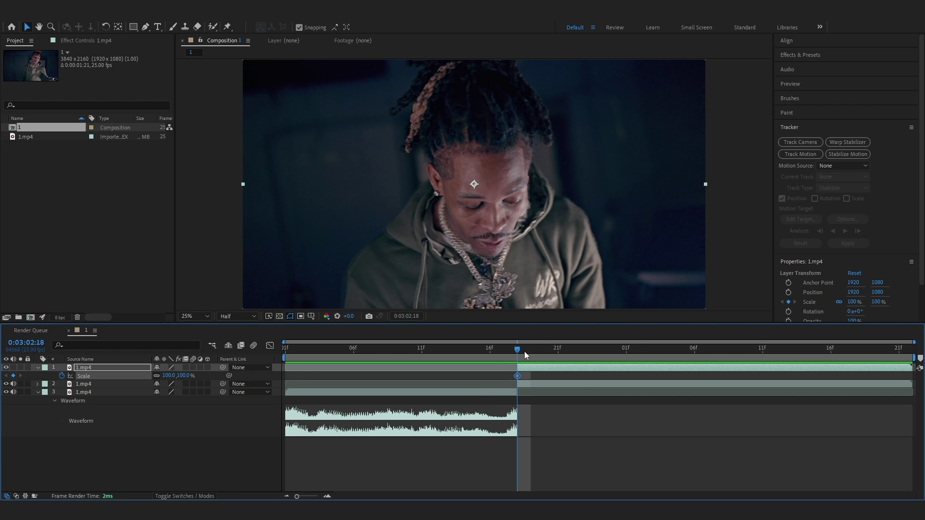
{"action": "left_click_drag", "start_coordinate": [522, 351], "coordinate": [736, 370]}
{"action": "left_click_drag", "start_coordinate": [173, 375], "coordinate": [207, 383]}
{"action": "key", "text": "ctrl+z"}
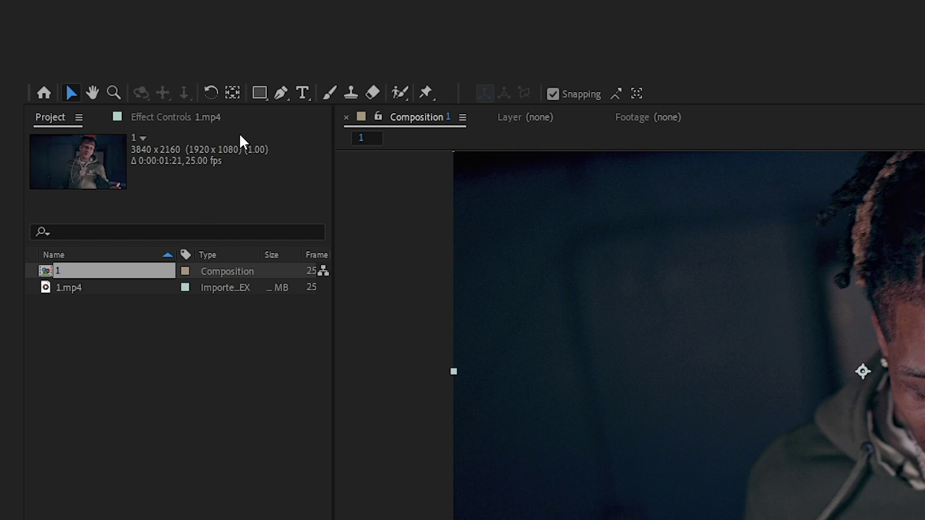
Step: Move the top clip's anchor point onto the man's nose and scale the clip to 155% at 0:03:03:09
{"action": "left_click", "coordinate": [232, 94]}
{"action": "left_click_drag", "start_coordinate": [480, 251], "coordinate": [569, 304]}
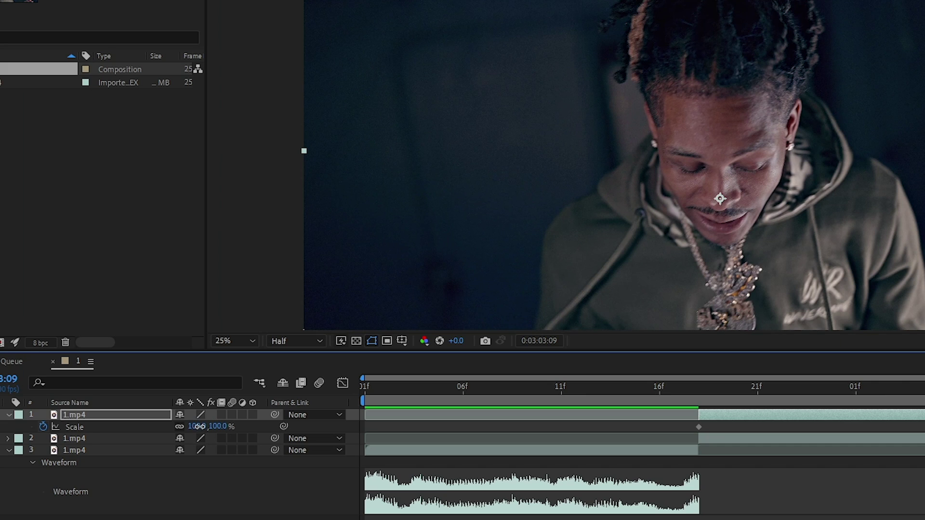
{"action": "left_click_drag", "start_coordinate": [199, 427], "coordinate": [245, 407]}
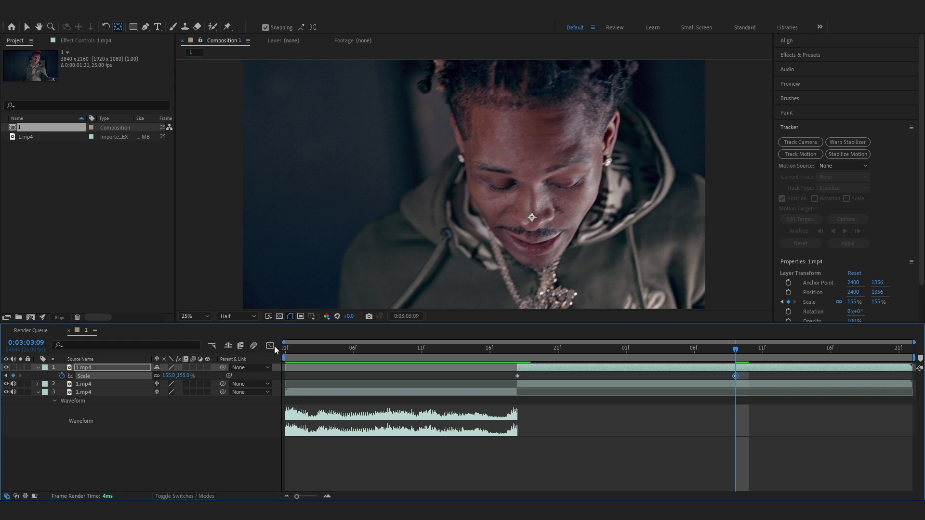
Step: Apply Easy Ease to both scale keyframes and shift the second one to about 0:03:03:13
{"action": "left_click_drag", "start_coordinate": [763, 378], "coordinate": [496, 388]}
{"action": "key", "text": "F9"}
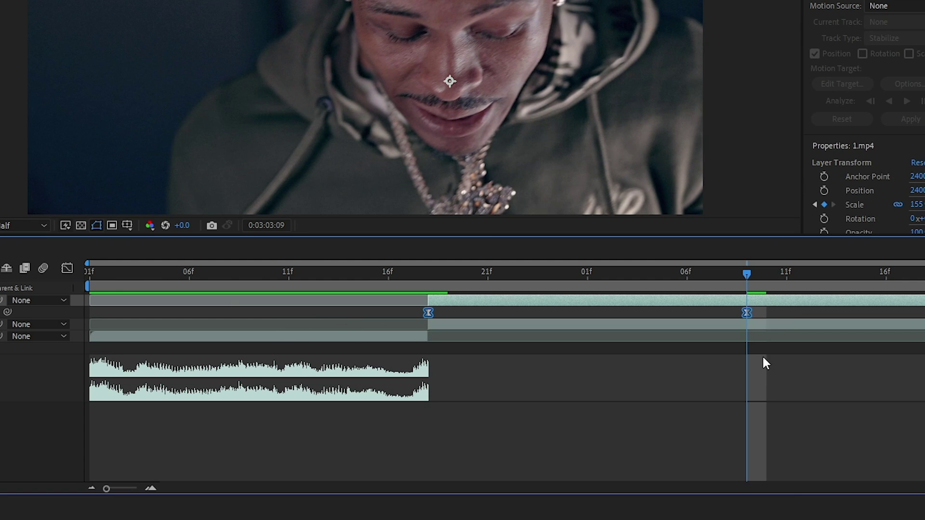
{"action": "left_click_drag", "start_coordinate": [749, 316], "coordinate": [769, 316]}
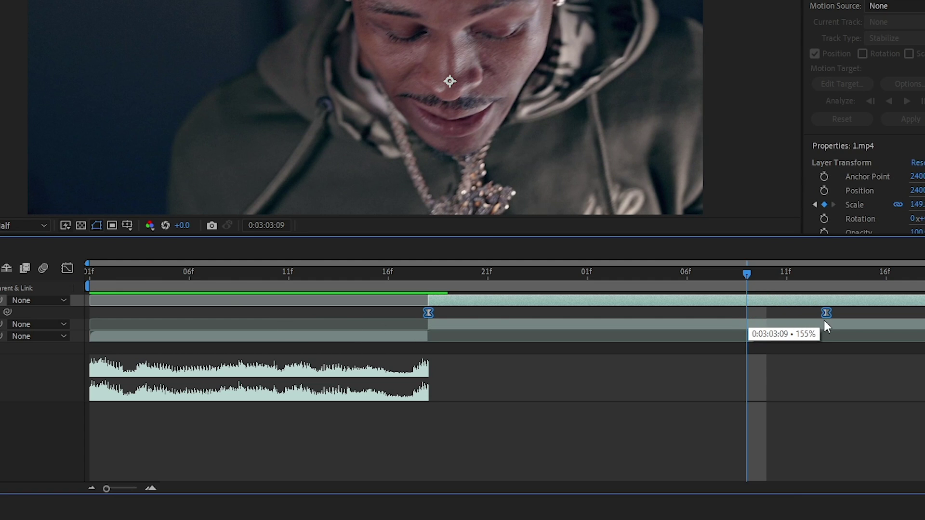
{"action": "left_click_drag", "start_coordinate": [830, 319], "coordinate": [830, 320]}
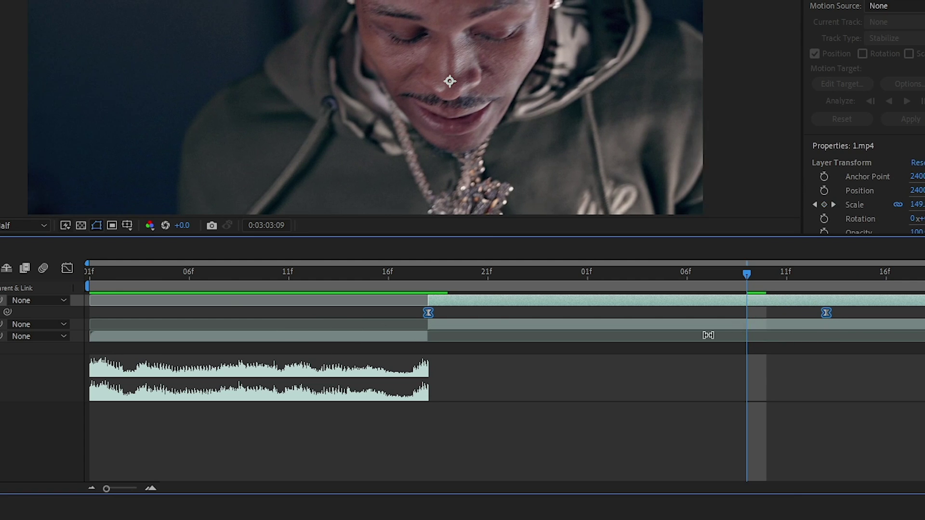
Step: Shape the scale value graph into a curve that rises steeply from the first keyframe and eases into the second
{"action": "left_click", "coordinate": [68, 270]}
{"action": "left_click", "coordinate": [389, 474]}
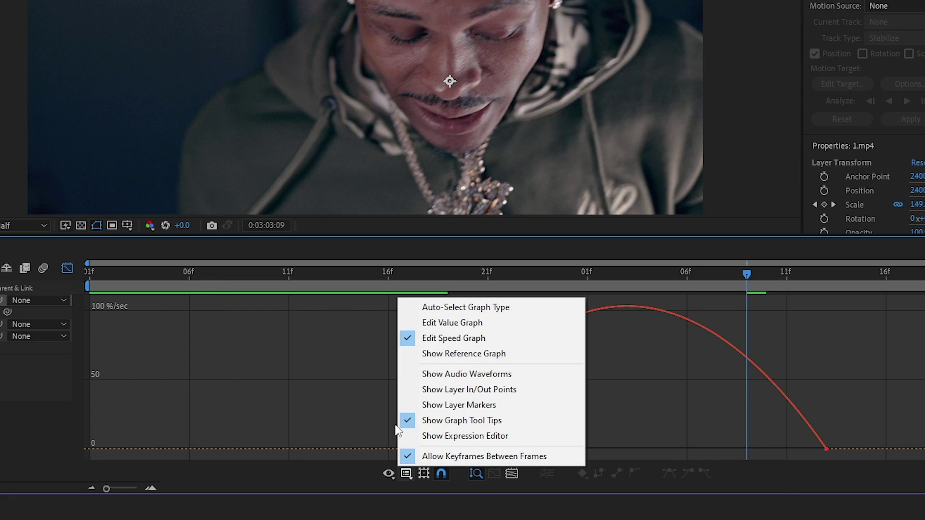
{"action": "left_click", "coordinate": [452, 322]}
{"action": "left_click", "coordinate": [430, 449]}
{"action": "left_click_drag", "start_coordinate": [541, 430], "coordinate": [428, 357]}
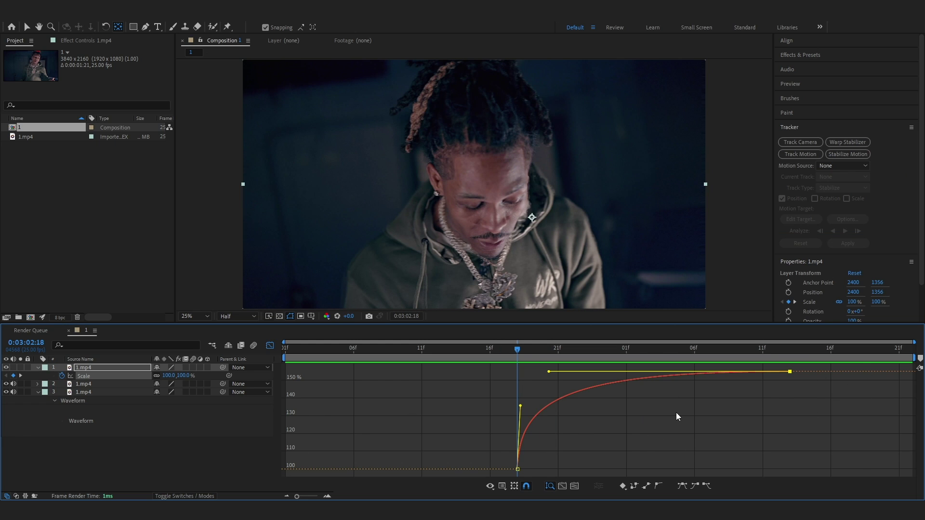
{"action": "left_click", "coordinate": [270, 345]}
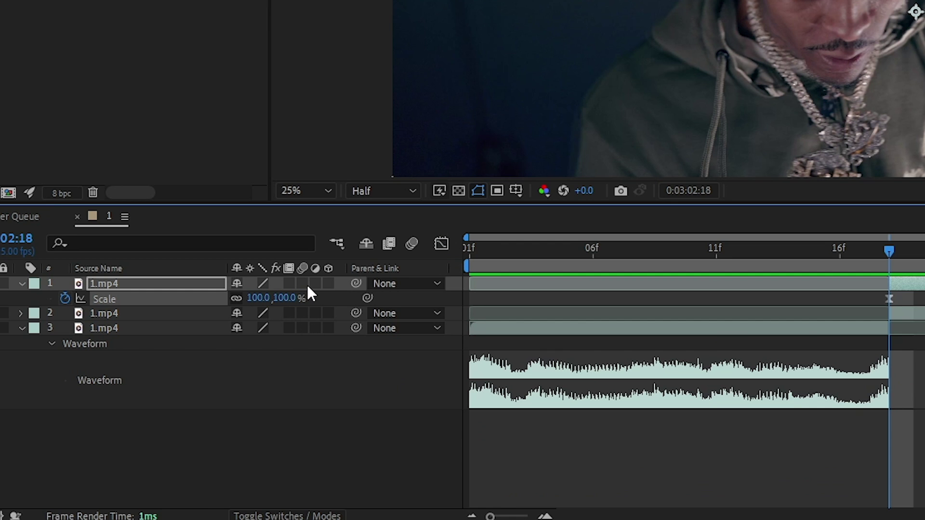
Step: Enable motion blur for the top 1.mp4 clip and check the blurred zoom
{"action": "left_click", "coordinate": [303, 283]}
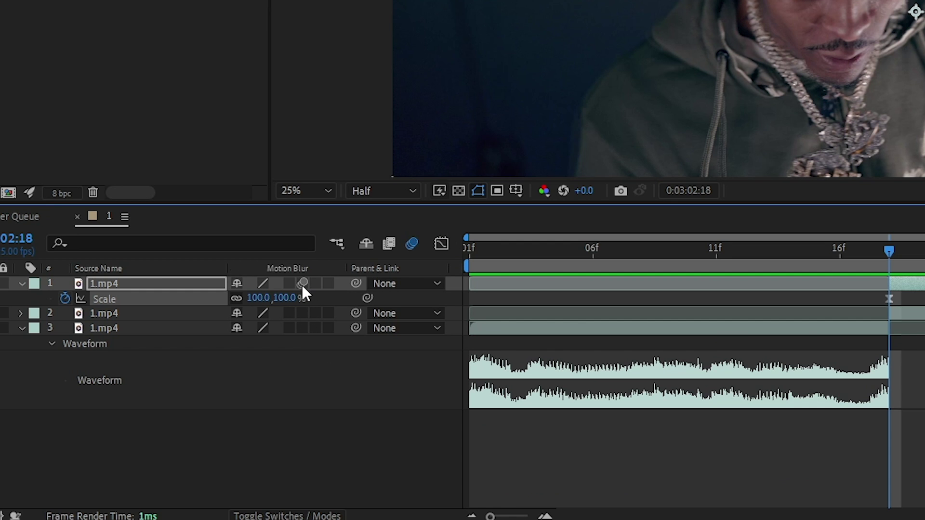
{"action": "left_click_drag", "start_coordinate": [524, 355], "coordinate": [497, 369]}
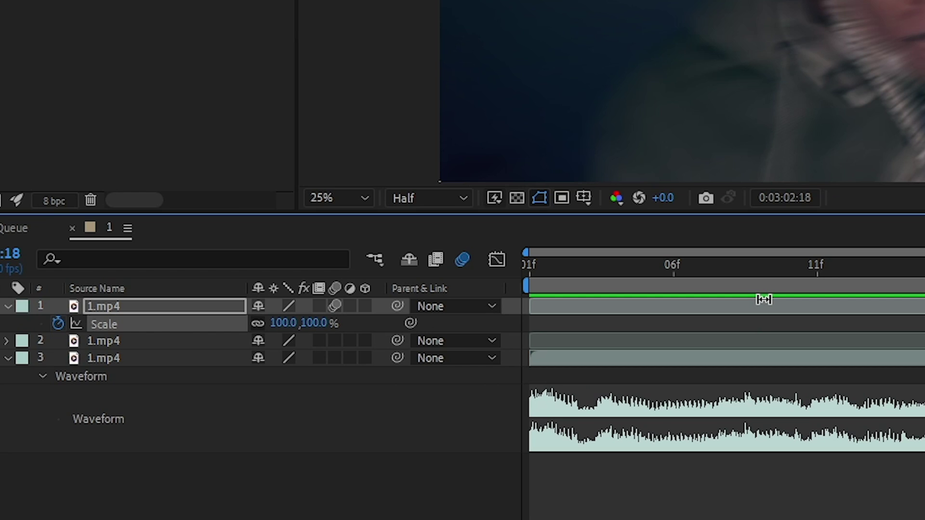
Step: Set the top clip's opacity to 50% and keyframe it at 0:03:02:18
{"action": "key", "text": "t"}
{"action": "left_click", "coordinate": [94, 377]}
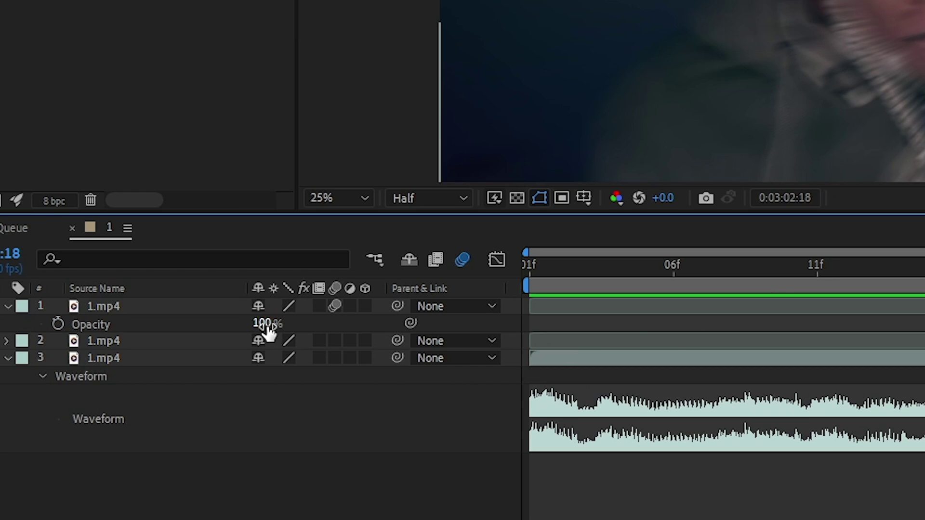
{"action": "left_click", "coordinate": [265, 324]}
{"action": "type", "text": "50"}
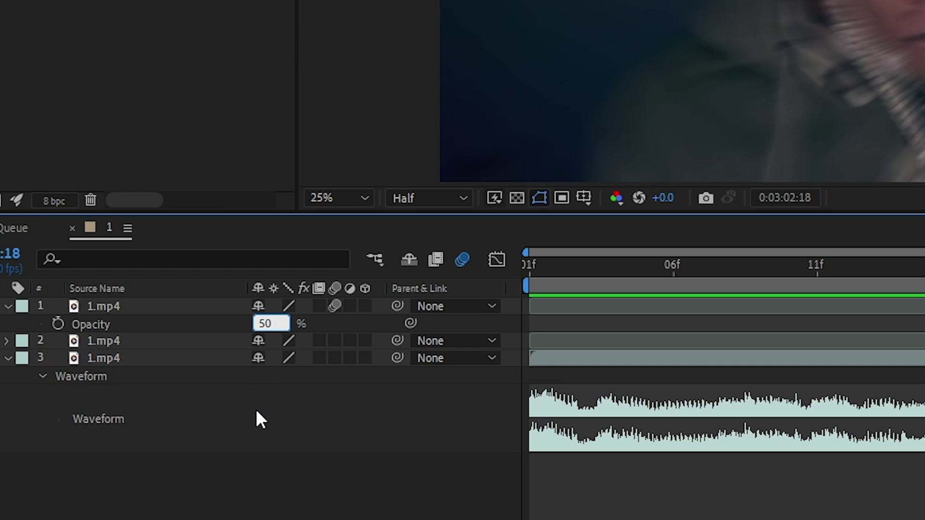
{"action": "key", "text": "Return"}
{"action": "left_click", "coordinate": [59, 329]}
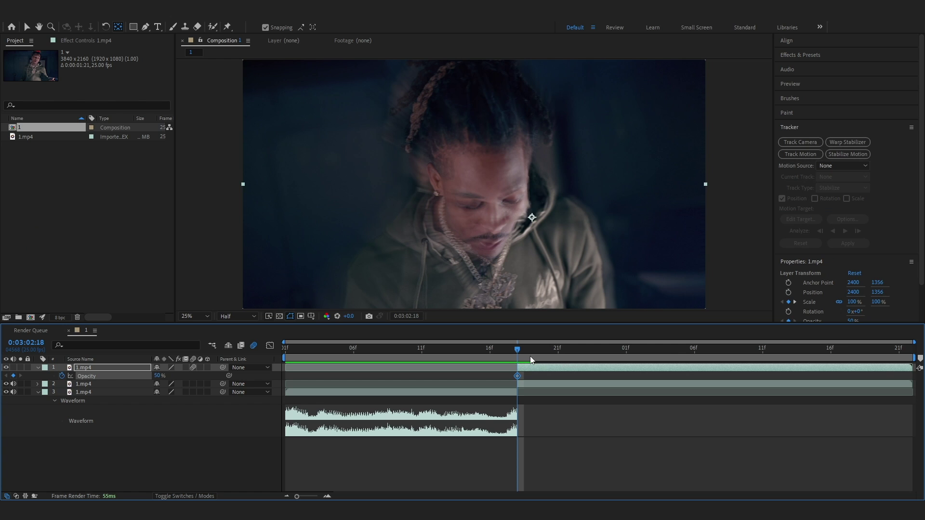
Step: Add a second opacity keyframe of 57% at 0:03:03:04 and preview the overlay from 0:03:02:14
{"action": "left_click_drag", "start_coordinate": [530, 356], "coordinate": [668, 371]}
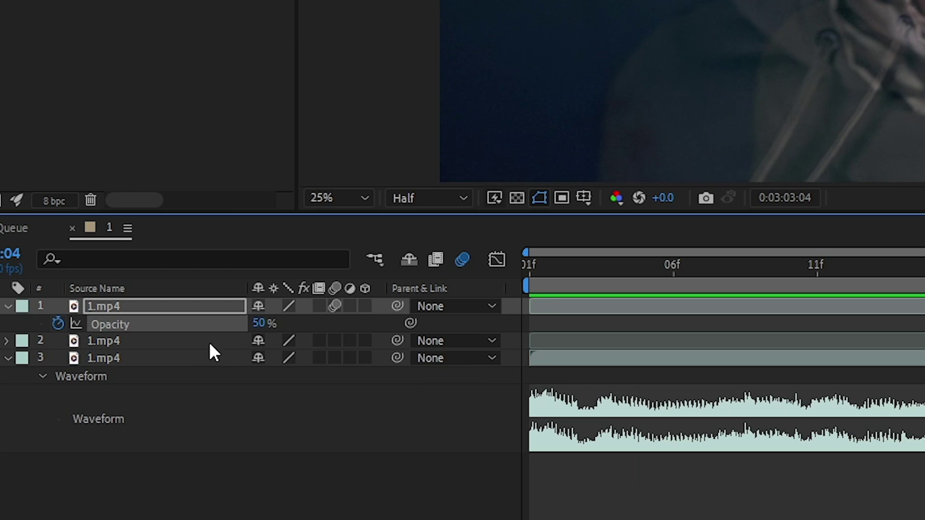
{"action": "left_click_drag", "start_coordinate": [260, 327], "coordinate": [265, 324]}
{"action": "left_click_drag", "start_coordinate": [667, 350], "coordinate": [466, 400]}
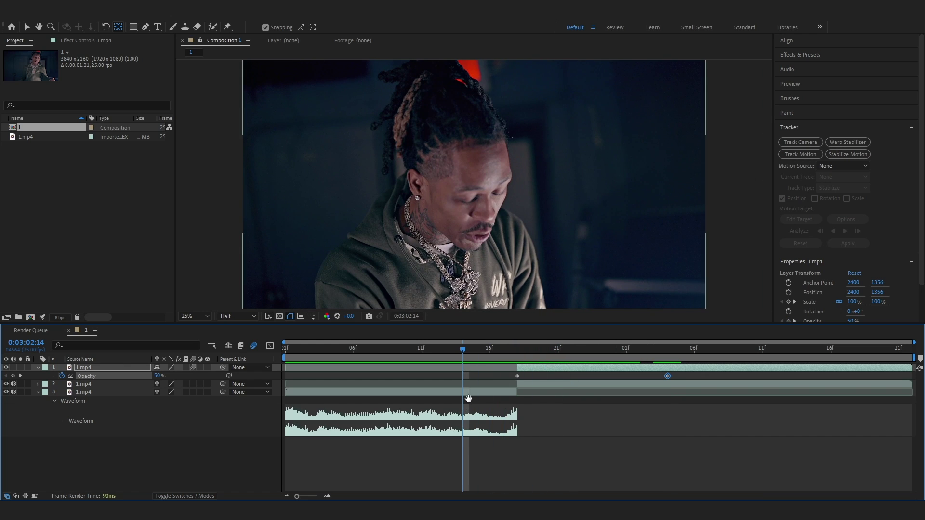
{"action": "key", "text": "space"}
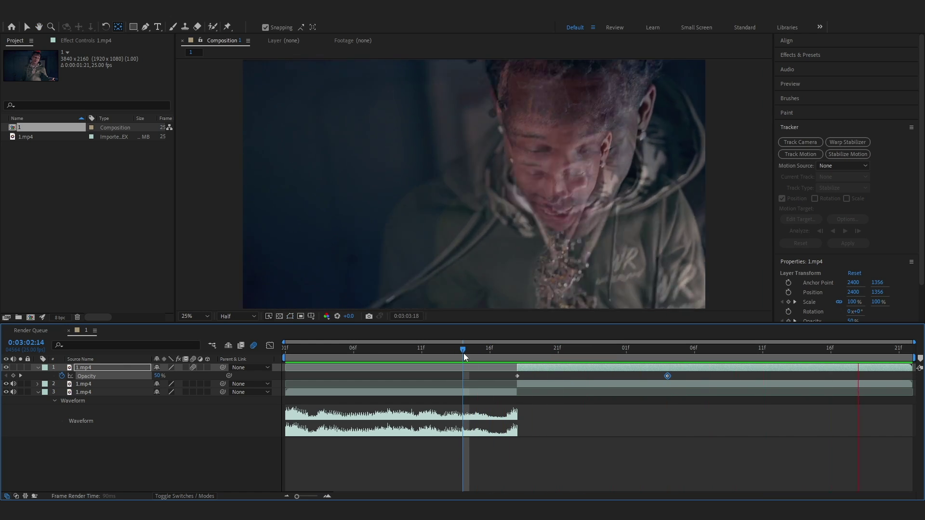
{"action": "left_click_drag", "start_coordinate": [465, 356], "coordinate": [562, 356]}
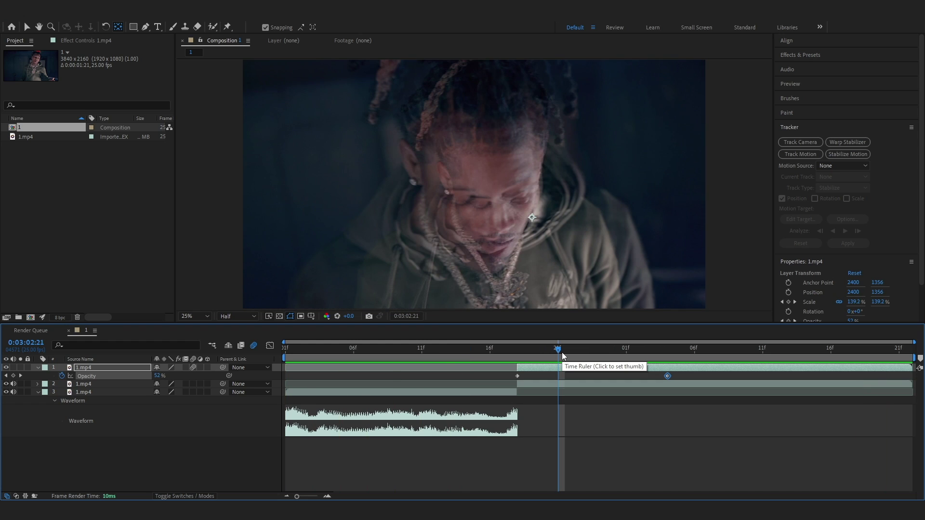
Step: Apply a Curves effect to the top clip and bend its RGB curve into a gentle contrast S-curve
{"action": "key", "text": "ctrl+space"}
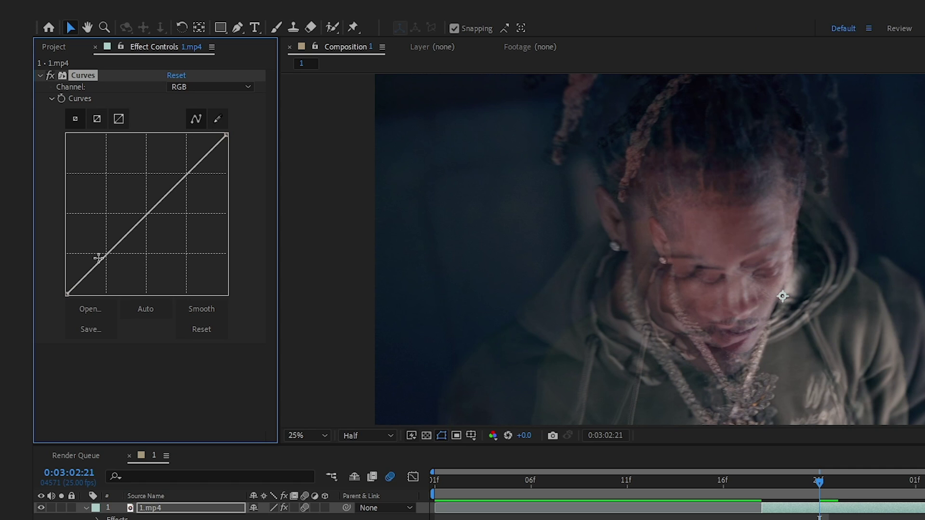
{"action": "left_click_drag", "start_coordinate": [97, 258], "coordinate": [102, 273]}
{"action": "left_click_drag", "start_coordinate": [187, 186], "coordinate": [193, 161]}
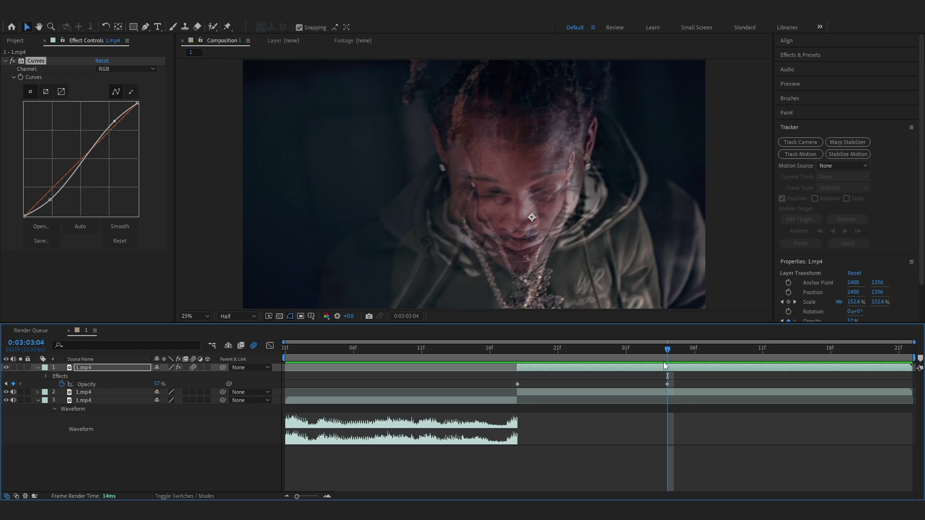
Step: Set the first opacity keyframe to 70%, fade the overlay down to a keyframe at 0:03:03:09, and preview it
{"action": "key", "text": "j"}
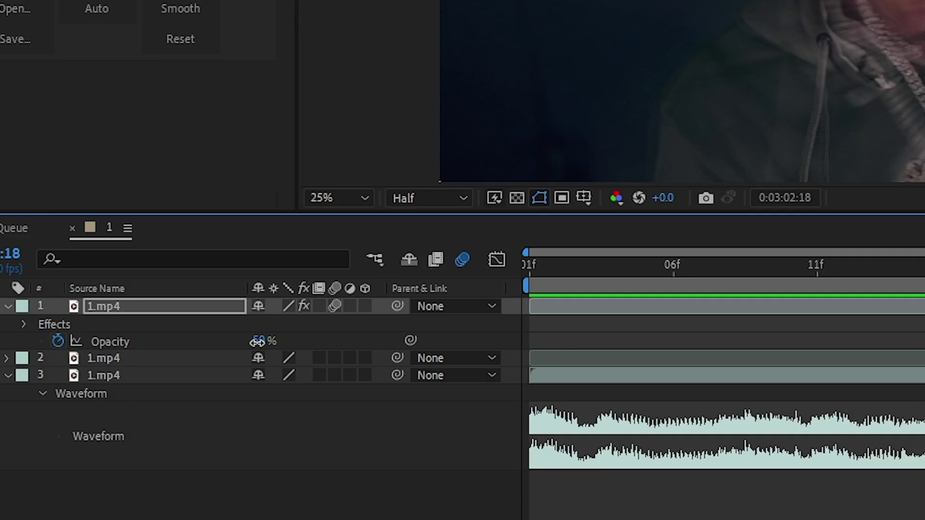
{"action": "left_click", "coordinate": [156, 384]}
{"action": "type", "text": "70"}
{"action": "left_click", "coordinate": [183, 476]}
{"action": "left_click_drag", "start_coordinate": [522, 351], "coordinate": [652, 392]}
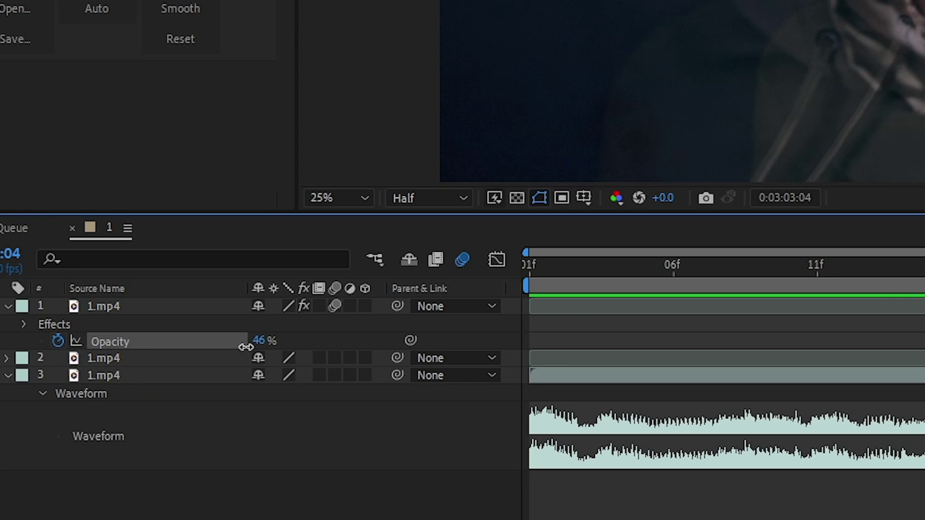
{"action": "left_click_drag", "start_coordinate": [246, 347], "coordinate": [215, 349]}
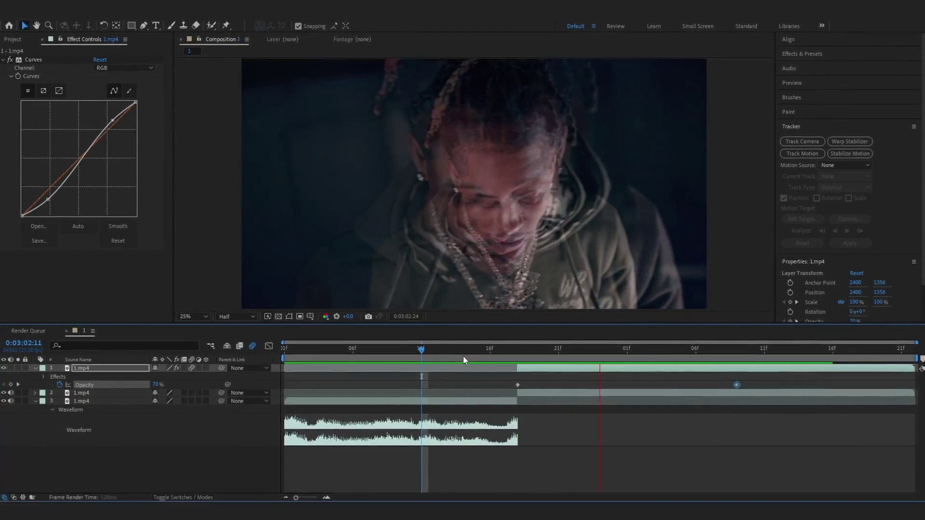
{"action": "key", "text": "space"}
{"action": "key", "text": "space"}
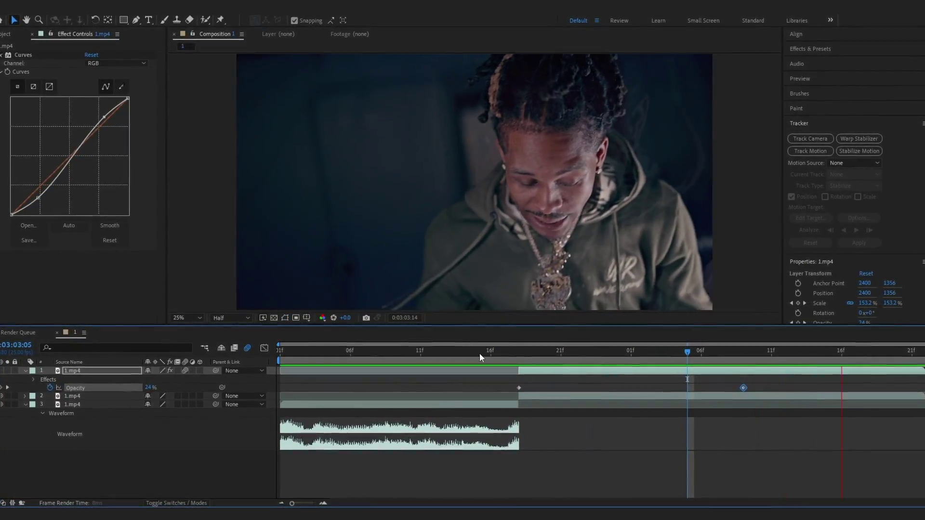
{"action": "key", "text": "space"}
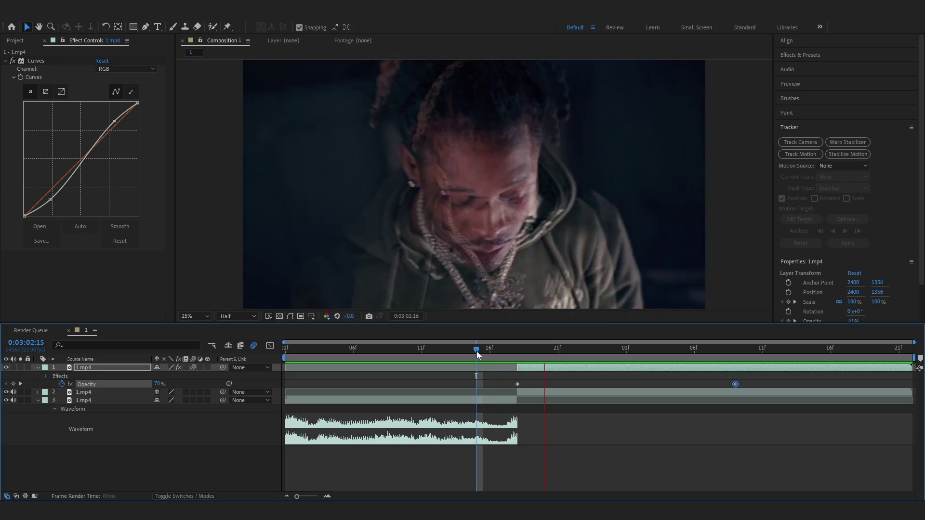
{"action": "key", "text": "space"}
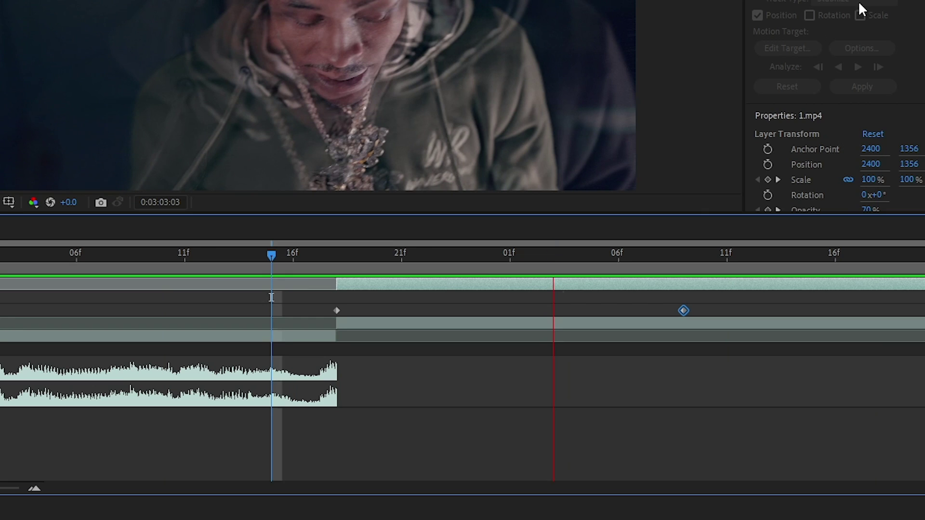
Step: Add an adjustment layer above the clips and select it with the playhead at 0:03:02:14
{"action": "right_click", "coordinate": [582, 307]}
{"action": "mouse_move", "coordinate": [515, 195]}
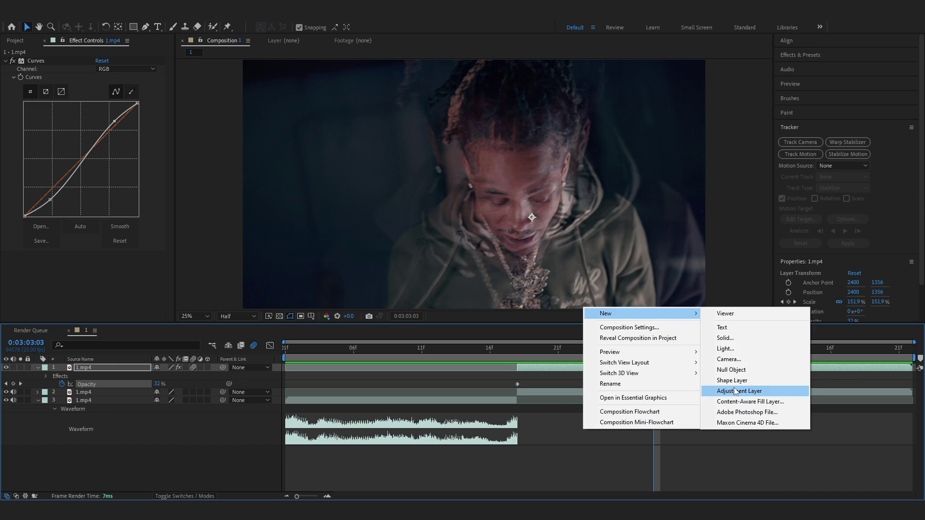
{"action": "left_click", "coordinate": [674, 320]}
{"action": "left_click", "coordinate": [495, 384]}
{"action": "left_click_drag", "start_coordinate": [598, 352], "coordinate": [462, 364]}
{"action": "left_click", "coordinate": [463, 367]}
Step: Apply the S_Shake effect to the adjustment layer and set its frequency to 10
{"action": "key", "text": "ctrl+space"}
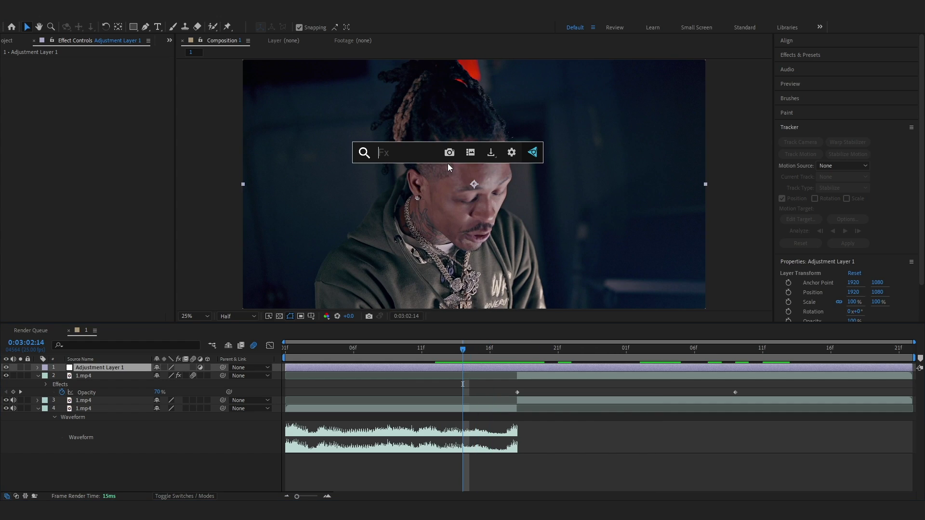
{"action": "type", "text": "s_shake"}
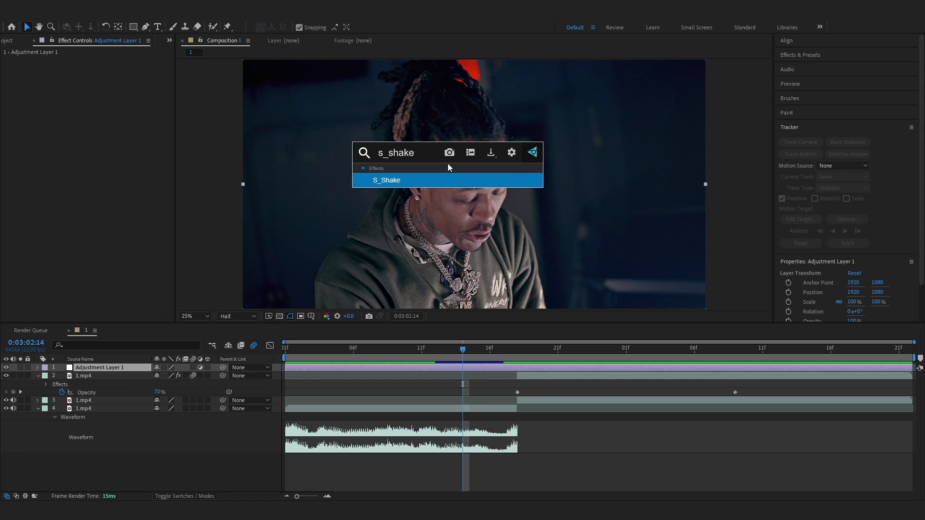
{"action": "left_click", "coordinate": [392, 182]}
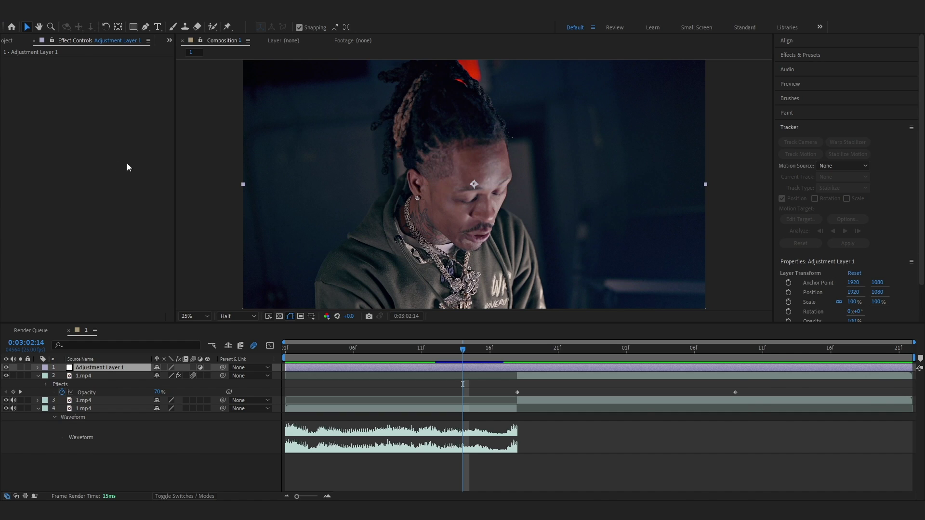
{"action": "left_click", "coordinate": [99, 136]}
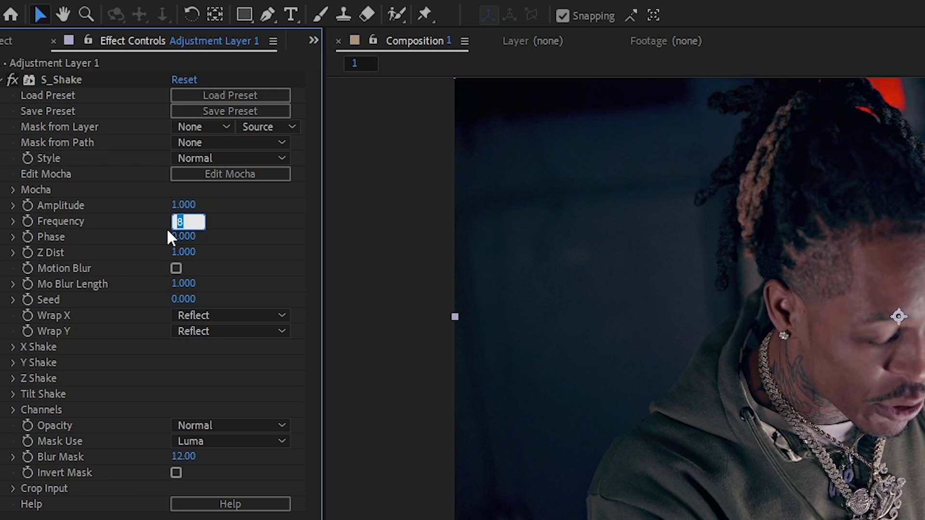
{"action": "type", "text": "10"}
{"action": "left_click", "coordinate": [149, 227]}
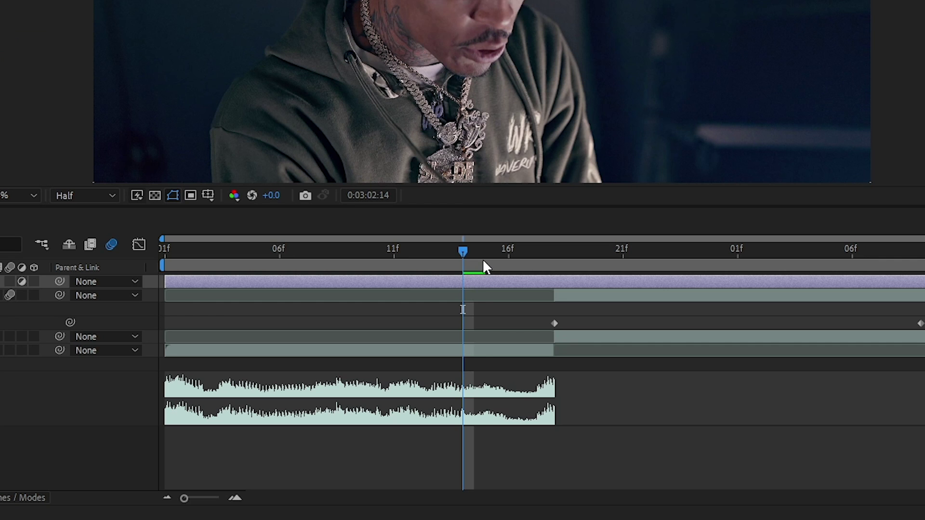
Step: Keyframe the S_Shake amplitude at 3.390 at 0:03:02:18 on the adjustment layer
{"action": "left_click_drag", "start_coordinate": [483, 258], "coordinate": [557, 281]}
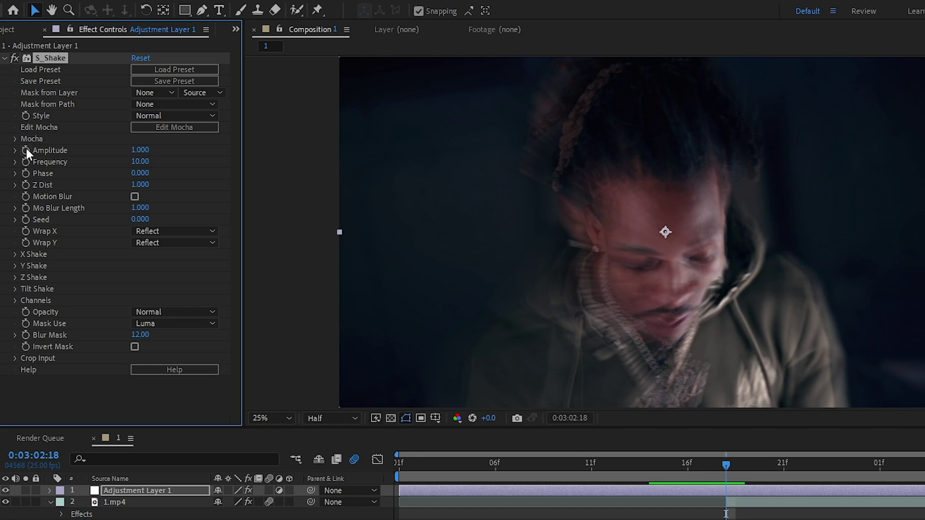
{"action": "left_click_drag", "start_coordinate": [160, 153], "coordinate": [337, 188]}
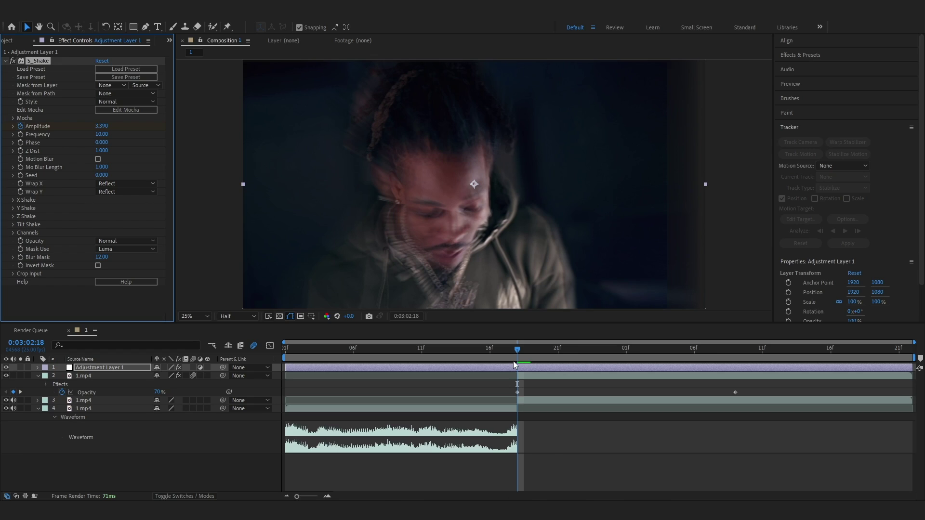
Step: Keyframe the S_Shake amplitude at 0 at 0:03:02:15, three frames before the shake peak
{"action": "key", "text": "Page_Up"}
{"action": "key", "text": "Page_Up"}
{"action": "key", "text": "Page_Up"}
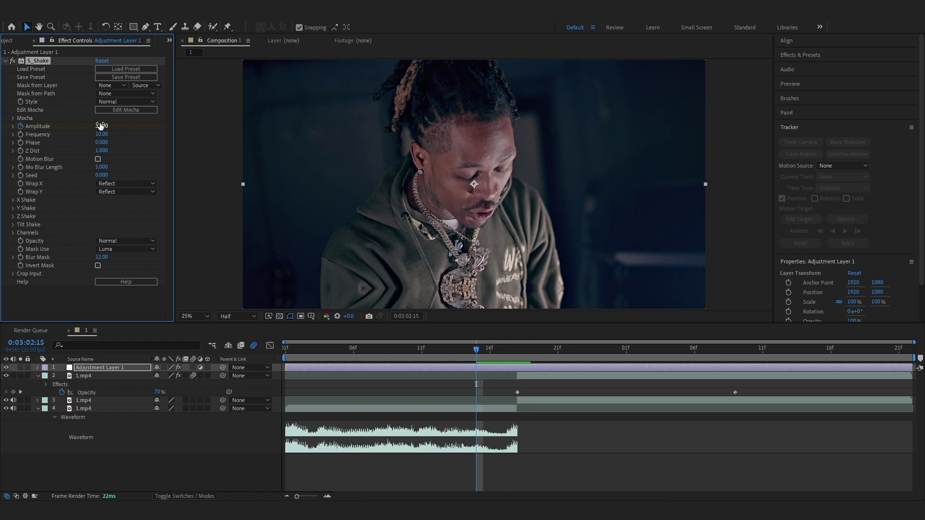
{"action": "key", "text": "Return"}
Step: Keyframe the S_Shake amplitude at 0 at 0:03:03:06 and enable the effect's motion blur
{"action": "left_click_drag", "start_coordinate": [478, 354], "coordinate": [689, 385]}
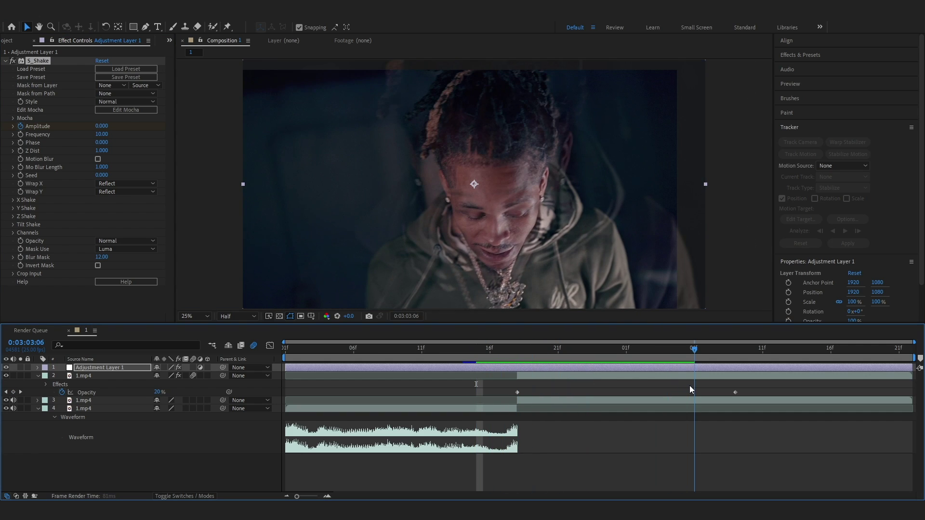
{"action": "left_click", "coordinate": [71, 139]}
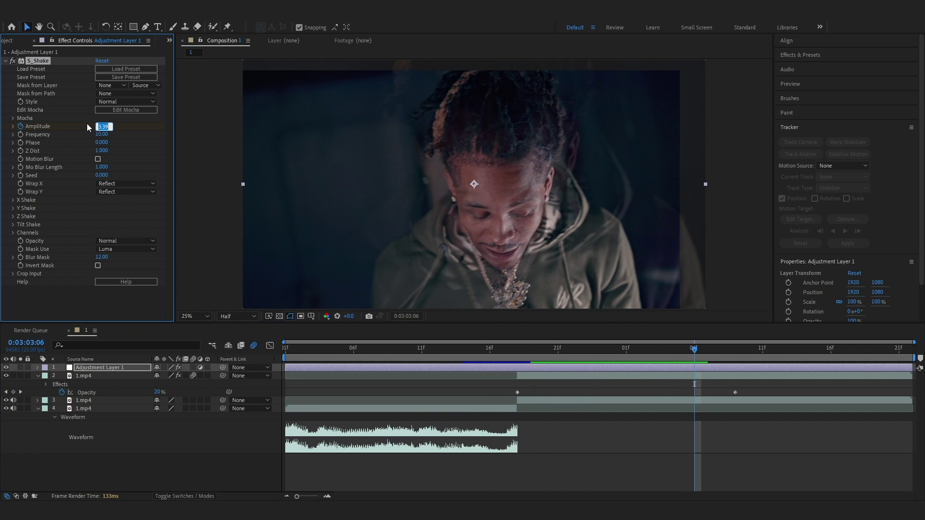
{"action": "type", "text": "0"}
{"action": "key", "text": "Return"}
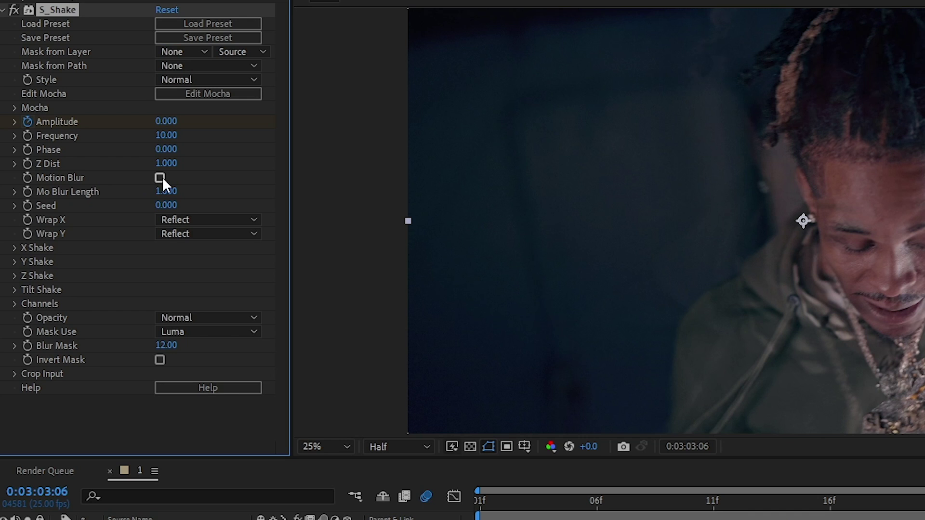
Step: Apply Motion Tile with output width and height of 200 and mirrored edges, and place it above S_Shake in the effect order
{"action": "key", "text": "ctrl+space"}
{"action": "type", "text": "mot"}
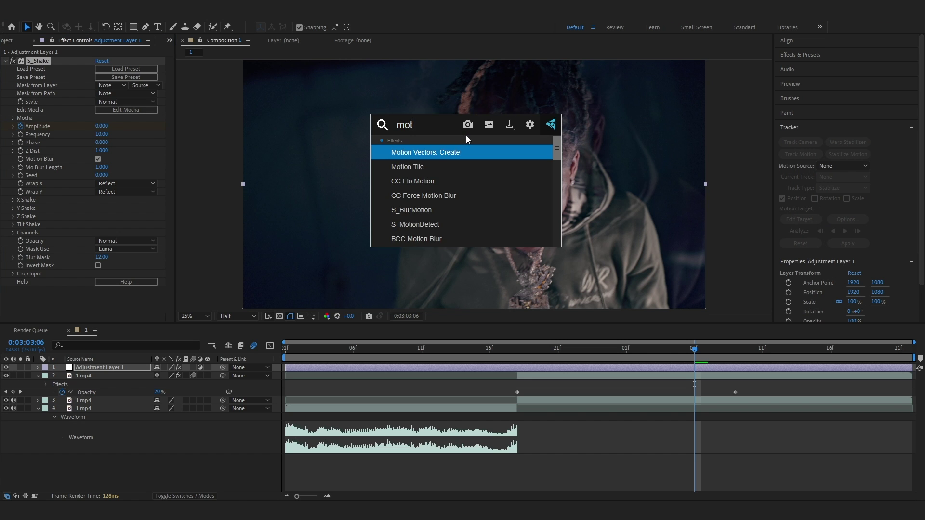
{"action": "left_click", "coordinate": [453, 168]}
{"action": "left_click", "coordinate": [166, 419]}
{"action": "type", "text": "200"}
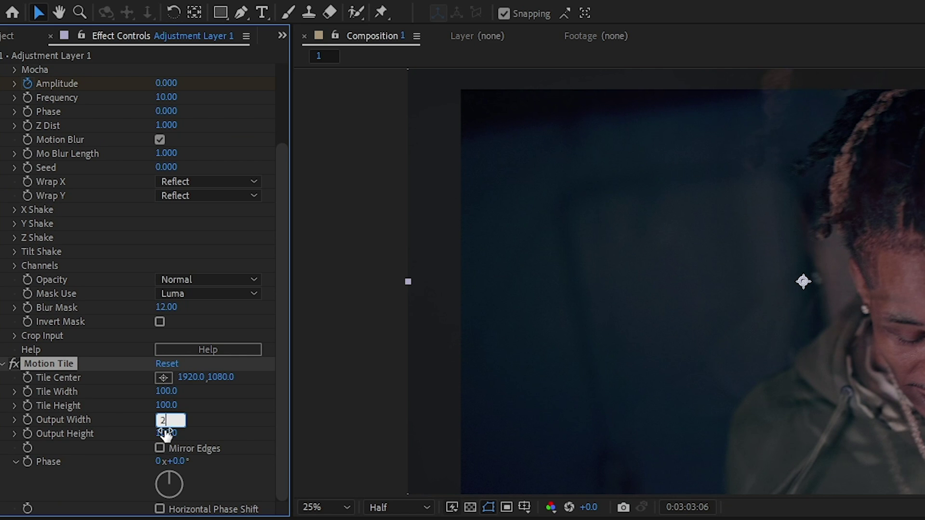
{"action": "key", "text": "Return"}
{"action": "left_click", "coordinate": [172, 435]}
{"action": "type", "text": "200"}
{"action": "left_click", "coordinate": [159, 447]}
{"action": "scroll", "coordinate": [144, 434], "scroll_direction": "up", "scroll_amount": 3}
{"action": "left_click_drag", "start_coordinate": [37, 464], "coordinate": [65, 68]}
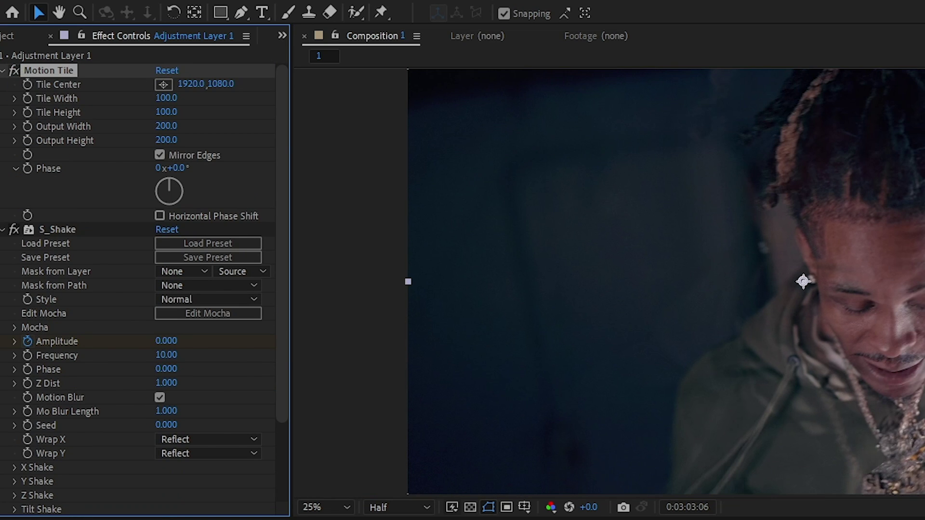
Step: Easy-ease the S_Shake amplitude keyframes and reshape the value curve to fall steeply after the peak at 0:03:02:18
{"action": "key", "text": "F9"}
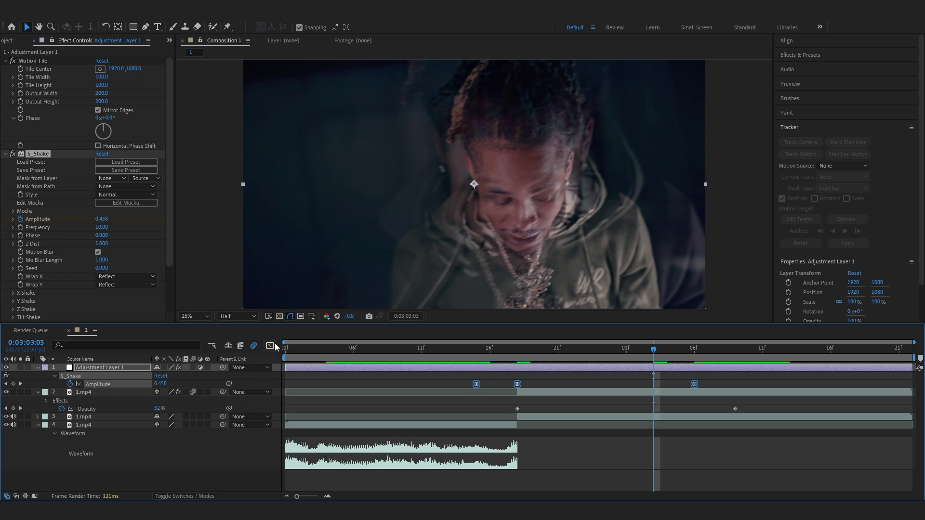
{"action": "left_click", "coordinate": [269, 346]}
{"action": "left_click_drag", "start_coordinate": [626, 376], "coordinate": [510, 365]}
{"action": "left_click_drag", "start_coordinate": [576, 372], "coordinate": [460, 440]}
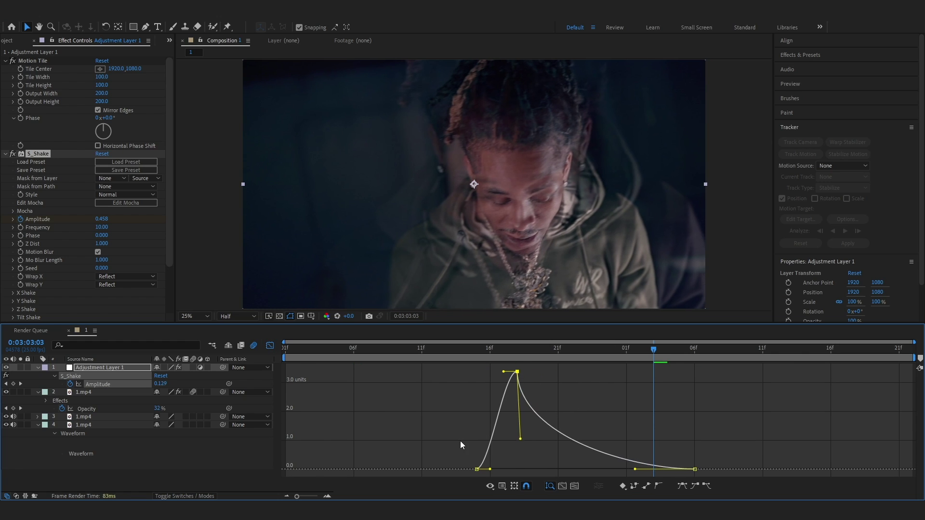
{"action": "left_click_drag", "start_coordinate": [635, 469], "coordinate": [572, 464]}
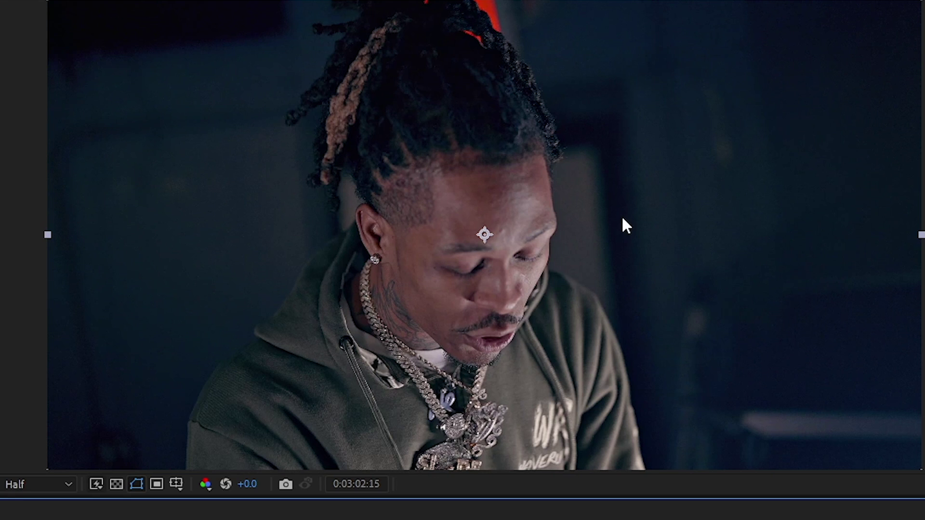
Step: Apply Hue/Saturation to the adjustment layer, keyframe it at 0:03:02:15, and set the master saturation to -61 at 0:03:02:18
{"action": "key", "text": "ctrl+space"}
{"action": "type", "text": "hue"}
{"action": "key", "text": "Return"}
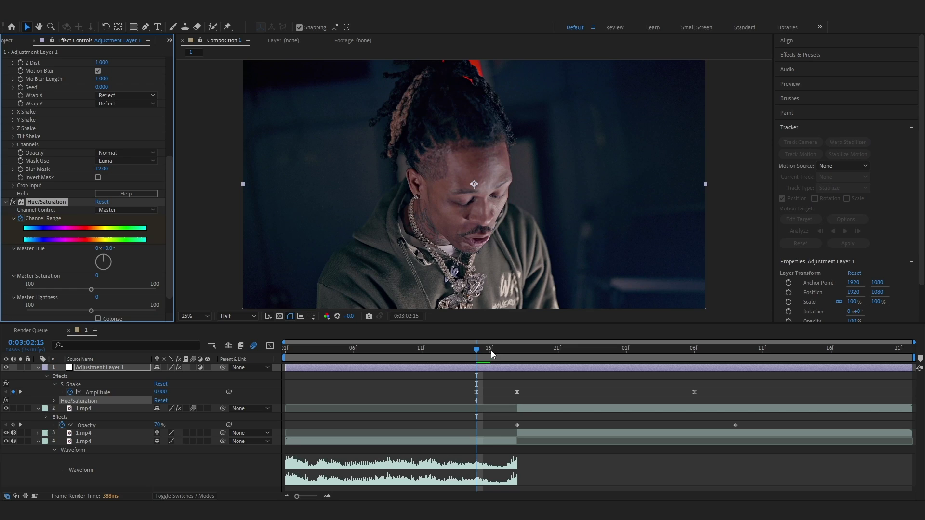
{"action": "left_click_drag", "start_coordinate": [800, 408], "coordinate": [845, 419]}
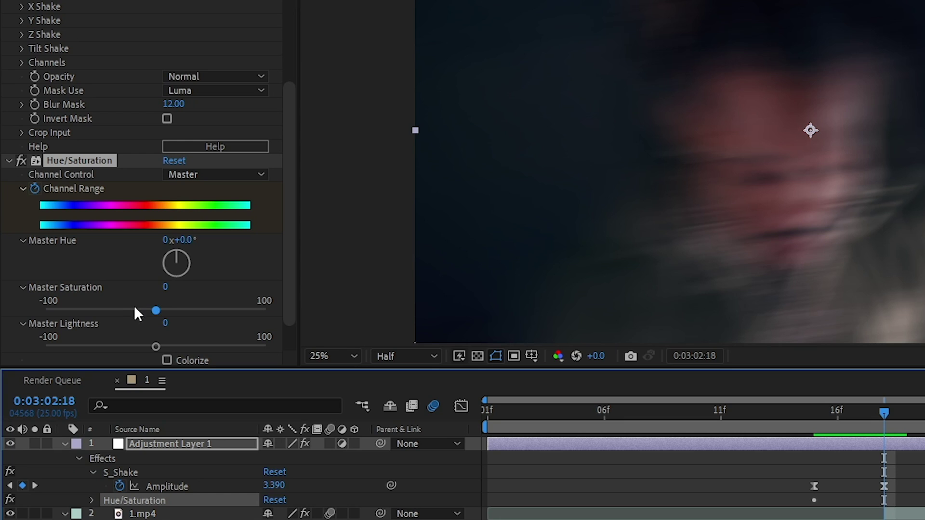
{"action": "left_click_drag", "start_coordinate": [78, 289], "coordinate": [49, 294]}
{"action": "left_click_drag", "start_coordinate": [85, 321], "coordinate": [90, 322]}
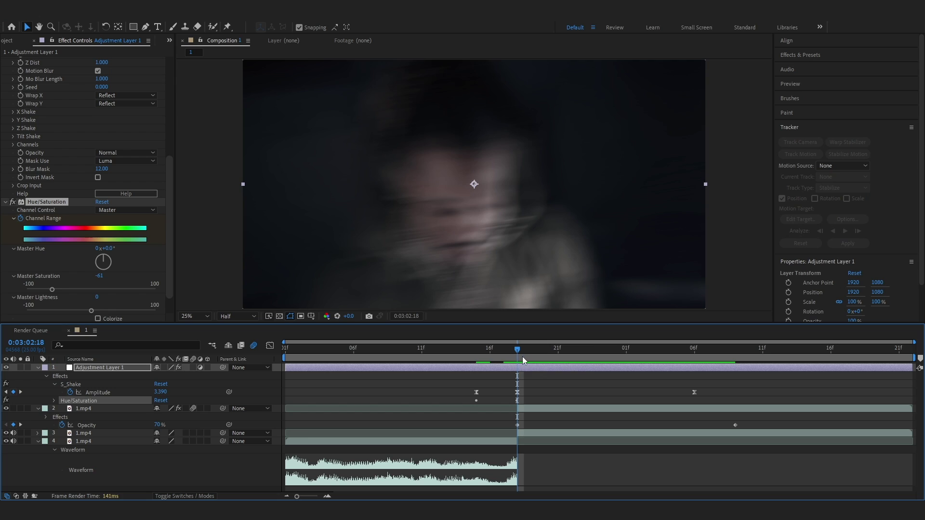
Step: Set the Hue/Saturation master saturation to 0 at 0:03:03:09
{"action": "left_click_drag", "start_coordinate": [884, 413], "coordinate": [736, 375]}
{"action": "left_click", "coordinate": [100, 276]}
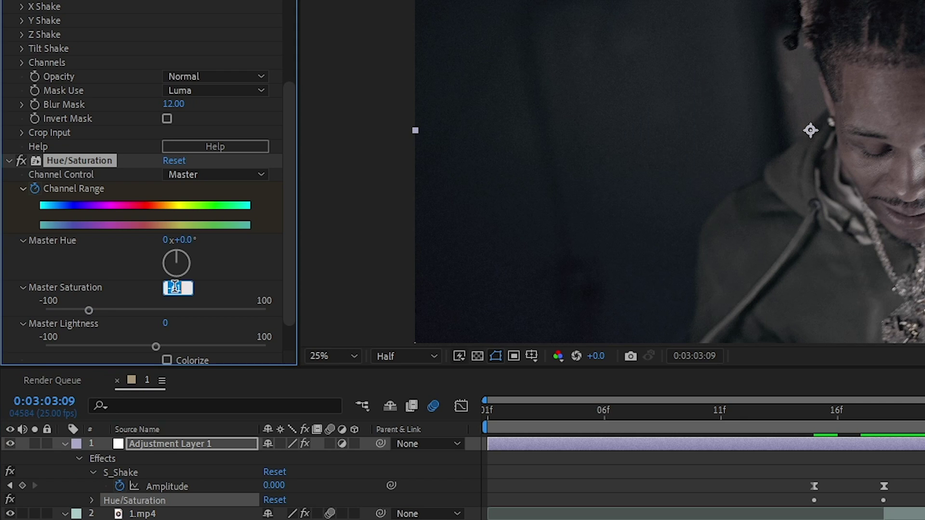
{"action": "type", "text": "0"}
{"action": "key", "text": "Return"}
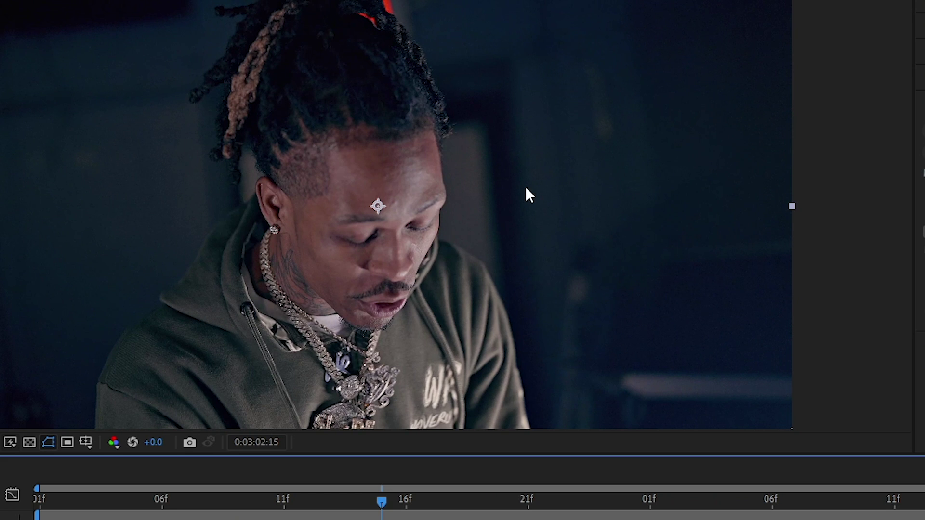
Step: Apply Exposure to the adjustment layer, keyframe it at 0 at 0:03:02:15 and 3 at 0:03:02:18, and open its value at 0:03:03:06
{"action": "key", "text": "ctrl+space"}
{"action": "type", "text": "expos"}
{"action": "key", "text": "Return"}
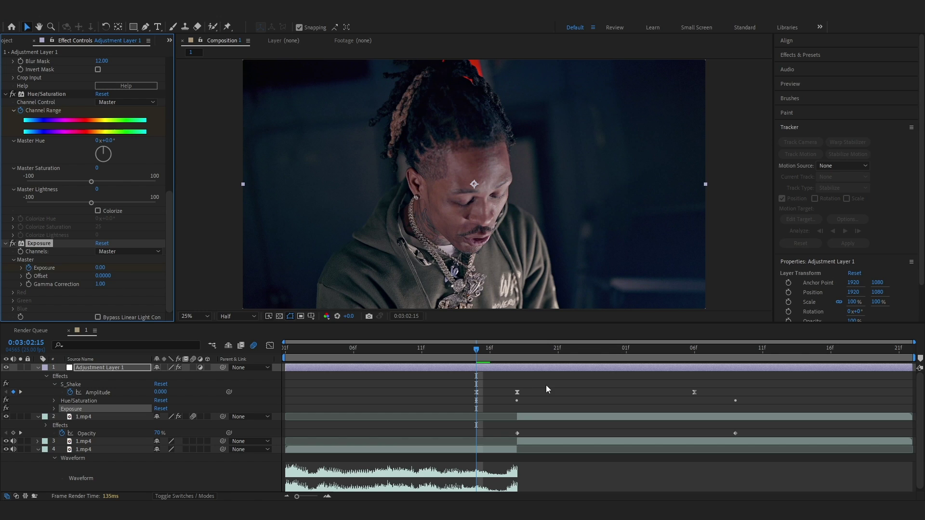
{"action": "left_click", "coordinate": [97, 267]}
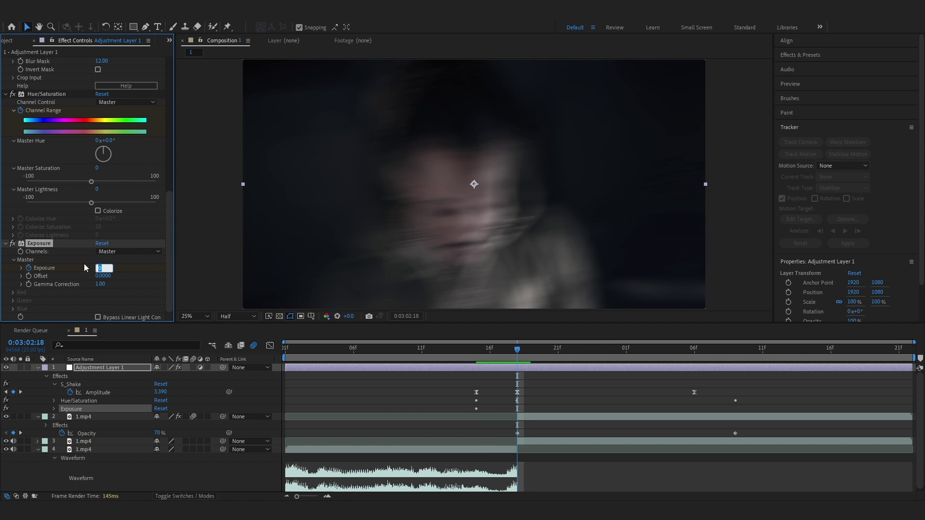
{"action": "key", "text": "Return"}
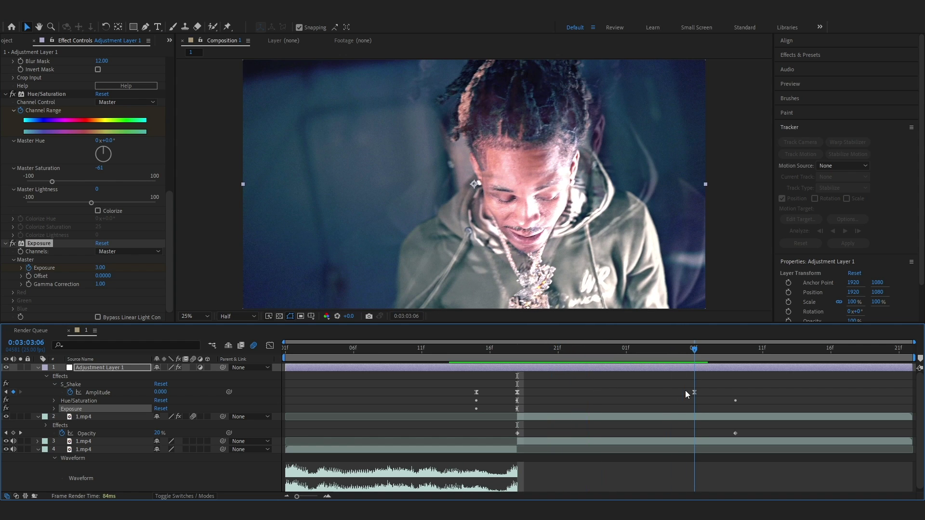
{"action": "left_click", "coordinate": [99, 266]}
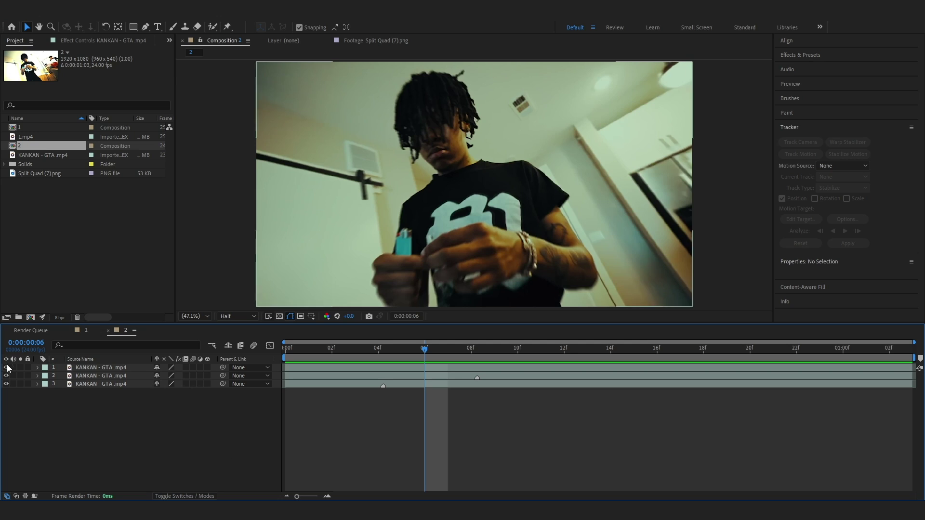
Step: Hide the top two KANKAN - GTA .mp4 layers in composition 2 to expose the third clip
{"action": "left_click", "coordinate": [87, 370]}
{"action": "key", "text": "F2"}
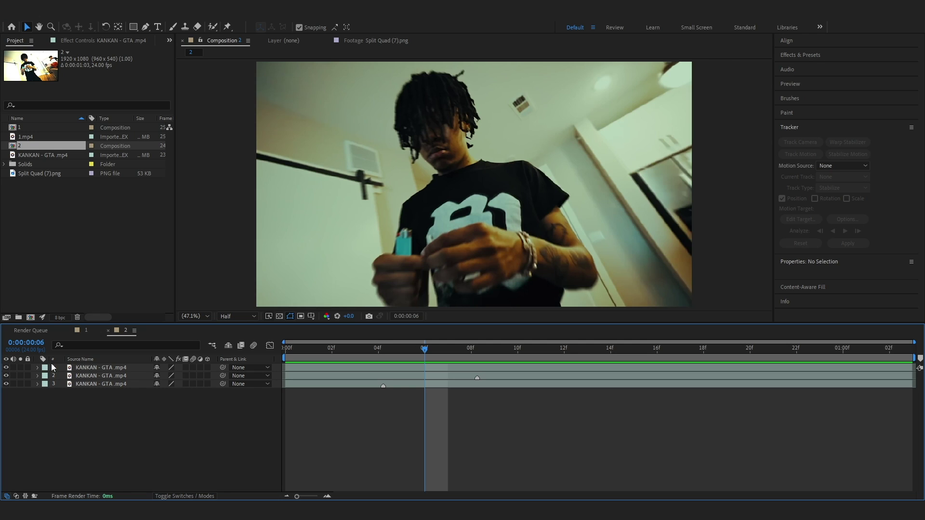
{"action": "left_click", "coordinate": [7, 367]}
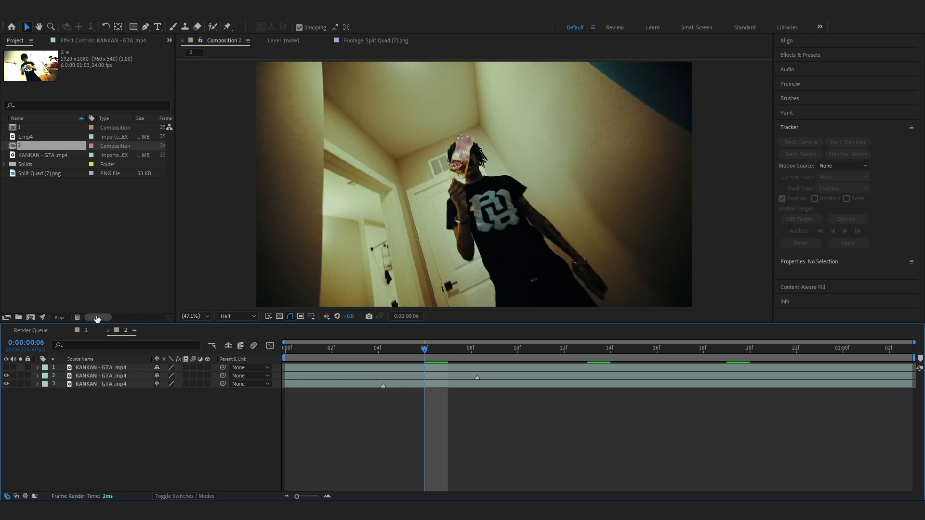
{"action": "key", "text": "period"}
{"action": "left_click", "coordinate": [6, 376]}
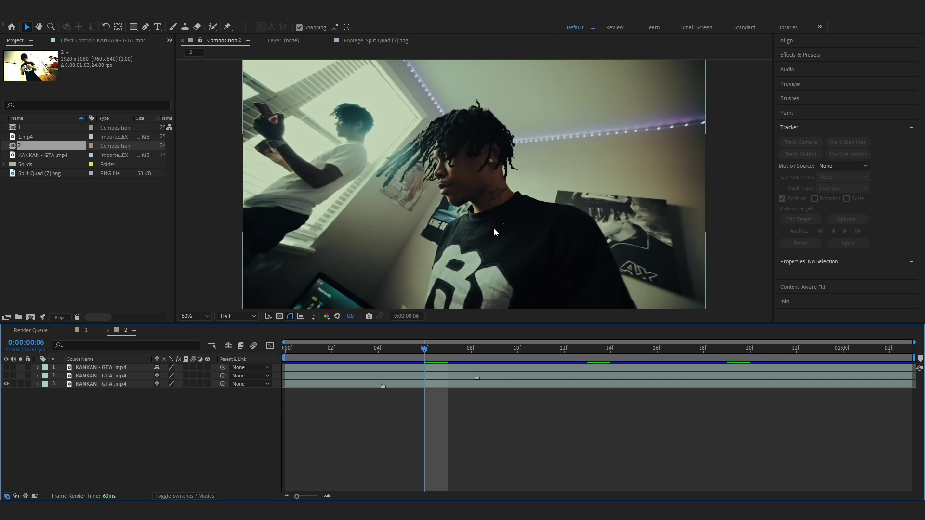
Step: Place Split Quad (7).png above all clips in composition 2 and scale it to 50%
{"action": "left_click_drag", "start_coordinate": [41, 173], "coordinate": [290, 368]}
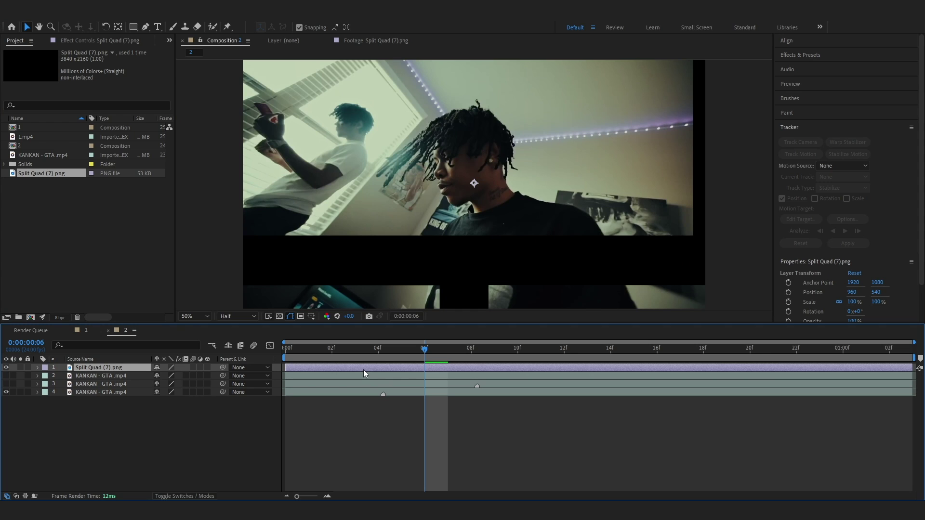
{"action": "key", "text": "s"}
{"action": "left_click_drag", "start_coordinate": [169, 379], "coordinate": [143, 378]}
{"action": "left_click", "coordinate": [169, 375]}
{"action": "type", "text": "50"}
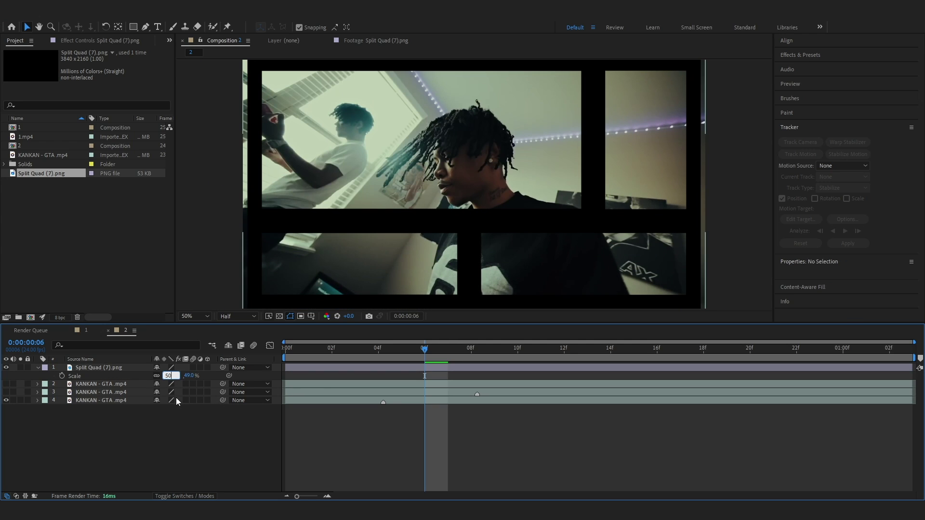
{"action": "key", "text": "Return"}
Step: Show only the first clip beneath the split template, scale it to 72%, and position it over the large upper-left panel
{"action": "left_click", "coordinate": [449, 270]}
{"action": "scroll", "coordinate": [449, 270], "scroll_direction": "down", "scroll_amount": 1}
{"action": "key", "text": "shift+slash"}
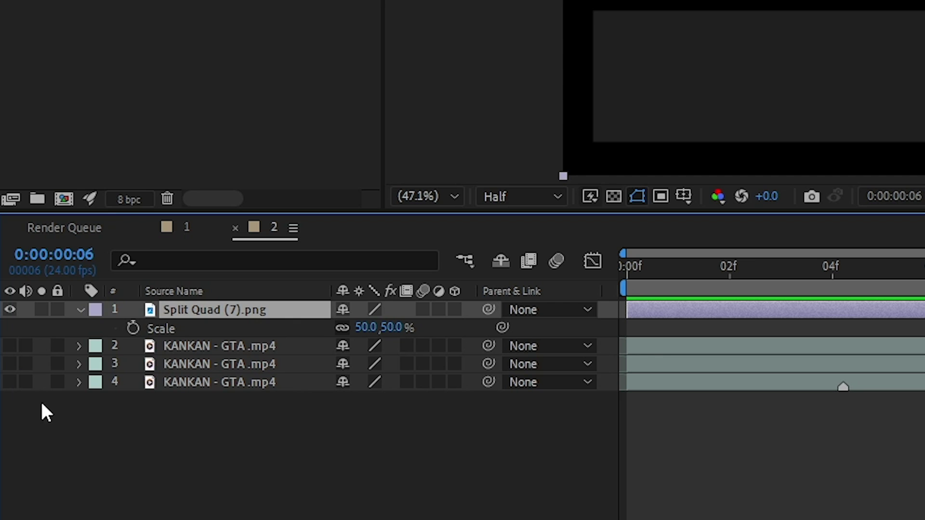
{"action": "left_click", "coordinate": [9, 346]}
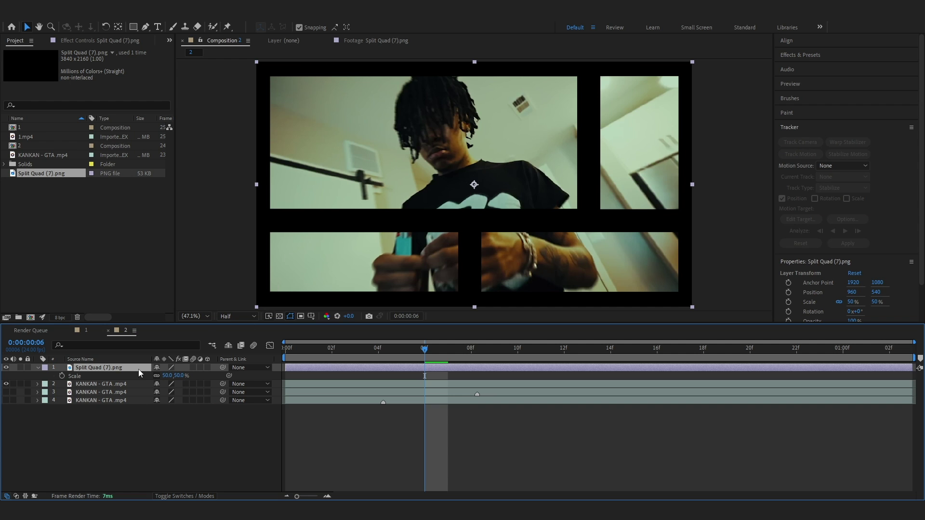
{"action": "left_click", "coordinate": [130, 384]}
{"action": "key", "text": "s"}
{"action": "left_click_drag", "start_coordinate": [172, 392], "coordinate": [158, 392]}
{"action": "left_click_drag", "start_coordinate": [571, 251], "coordinate": [530, 234]}
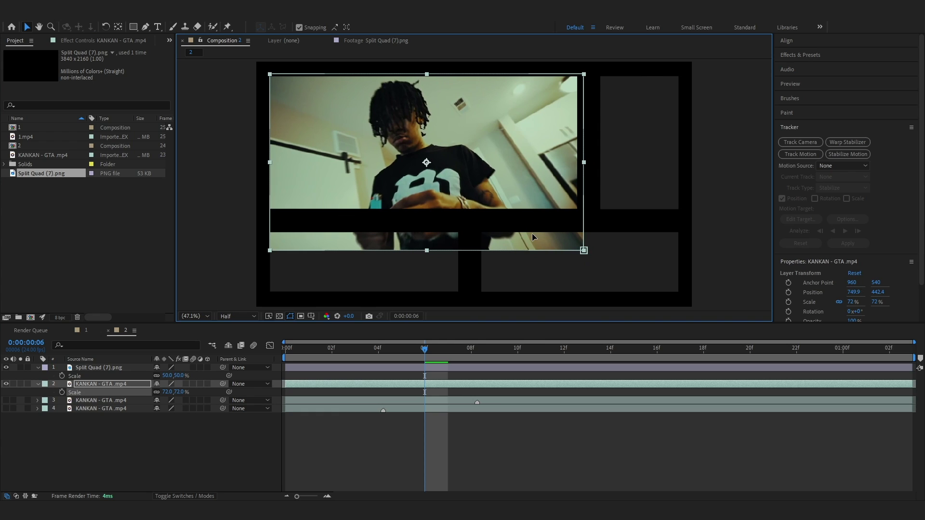
Step: Draw a rectangular mask on the first clip at 0:00:00:12 so it shows only in the template's upper-left panel
{"action": "left_click_drag", "start_coordinate": [425, 357], "coordinate": [563, 407]}
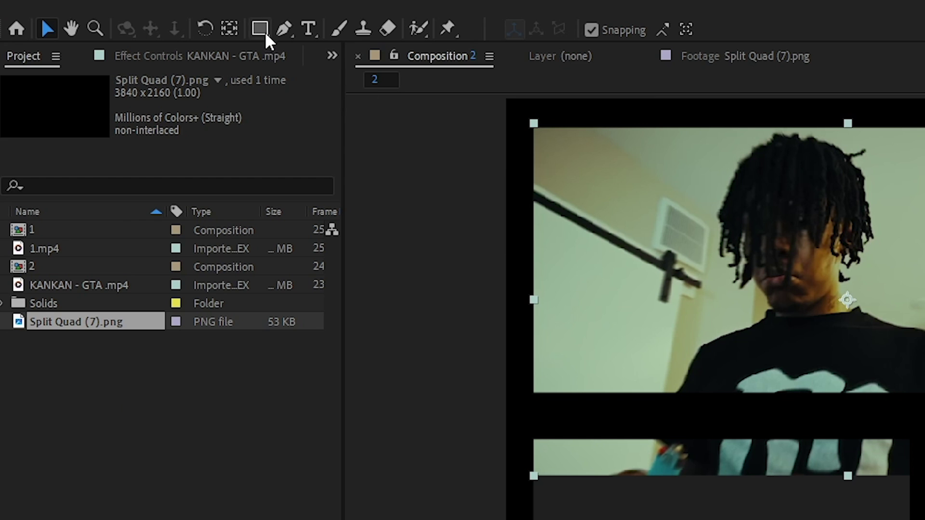
{"action": "left_click", "coordinate": [260, 28]}
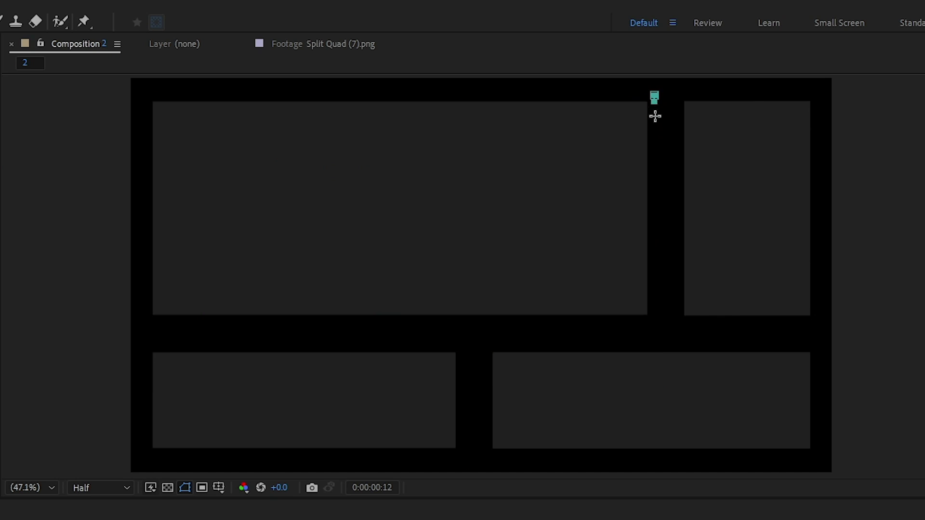
{"action": "left_click_drag", "start_coordinate": [654, 96], "coordinate": [140, 324]}
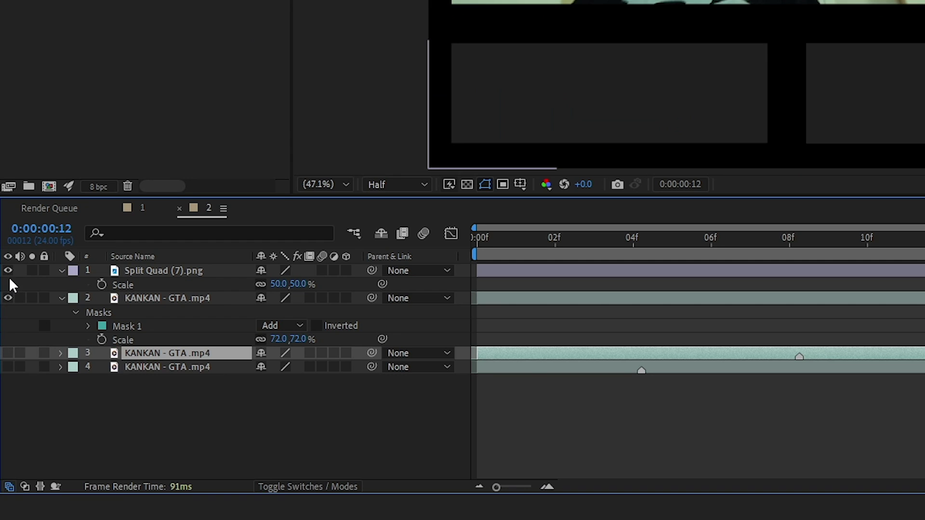
Step: Show only the second clip beneath the template, scale it to 48%, and position it over the lower-right panel
{"action": "left_click", "coordinate": [8, 353]}
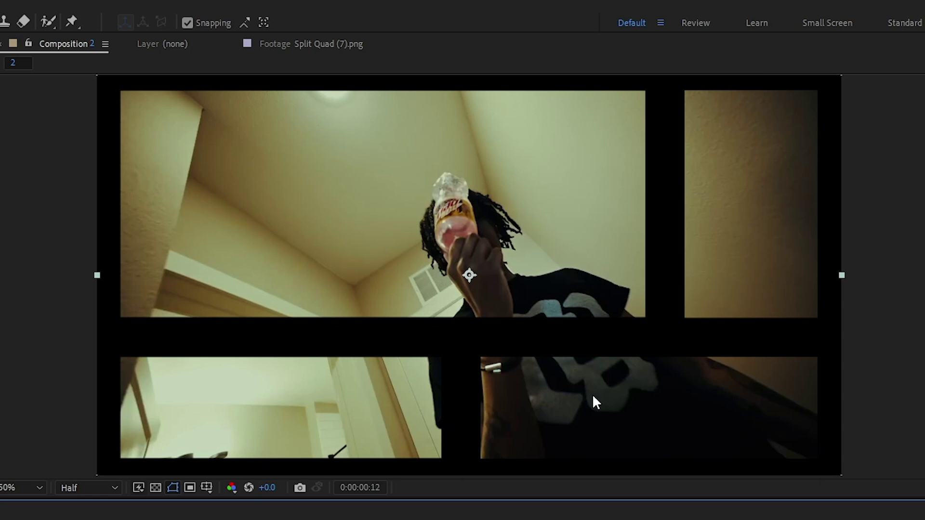
{"action": "key", "text": "comma"}
{"action": "key", "text": "period"}
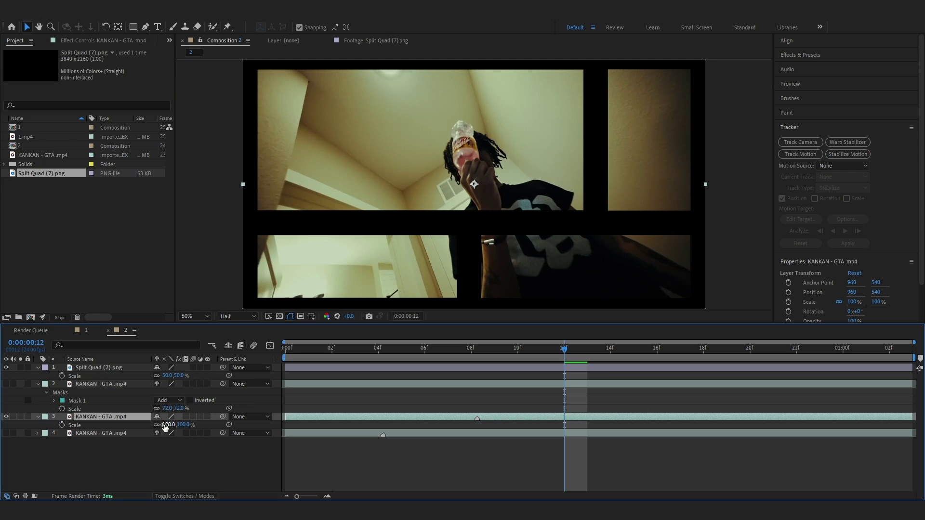
{"action": "left_click_drag", "start_coordinate": [166, 425], "coordinate": [164, 425]}
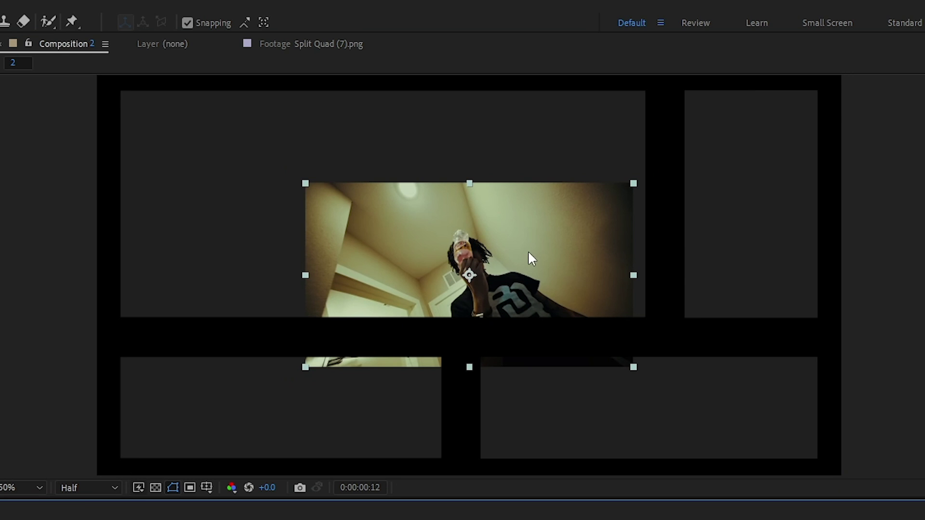
{"action": "left_click_drag", "start_coordinate": [510, 169], "coordinate": [593, 242]}
{"action": "left_click_drag", "start_coordinate": [660, 368], "coordinate": [703, 370]}
{"action": "left_click_drag", "start_coordinate": [165, 424], "coordinate": [170, 425]}
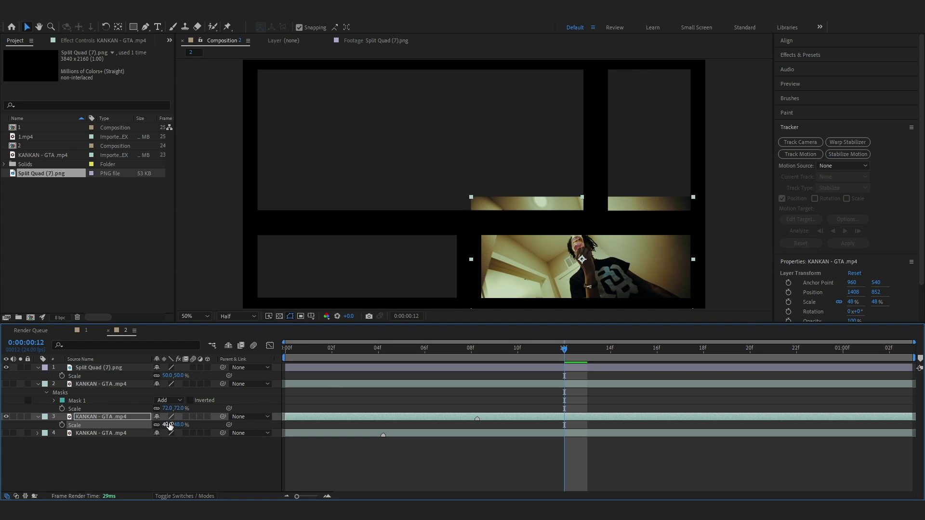
Step: Nudge the second clip right to an X position of 1418 and preview the composition
{"action": "key", "text": "Right"}
{"action": "key", "text": "Right"}
{"action": "key", "text": "Right"}
{"action": "key", "text": "Right"}
{"action": "key", "text": "Right"}
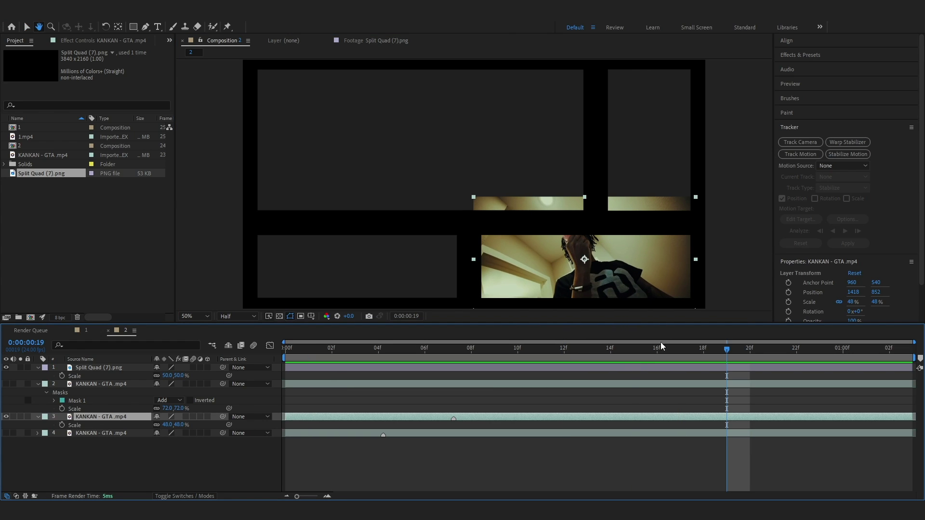
{"action": "key", "text": "space"}
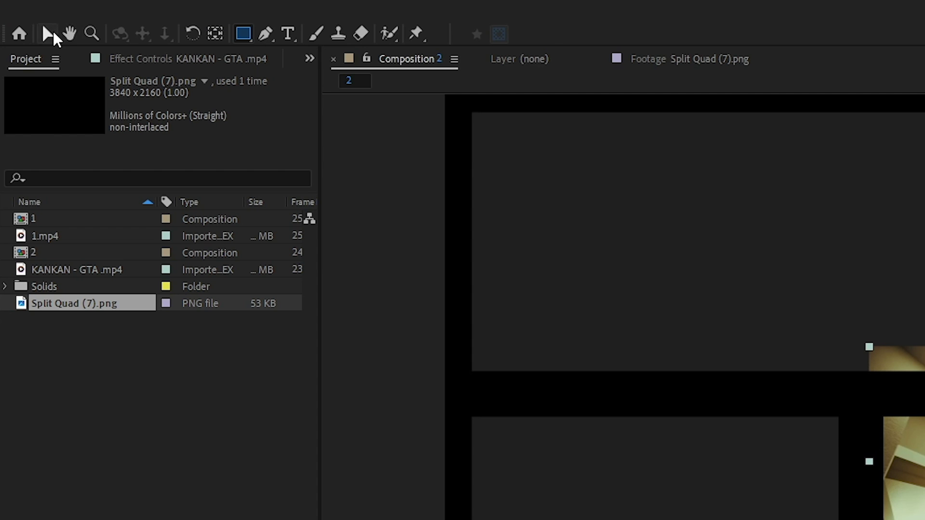
Step: Draw a rectangular mask on the second clip around the template's lower-right panel and duplicate the masked layer
{"action": "left_click", "coordinate": [134, 27]}
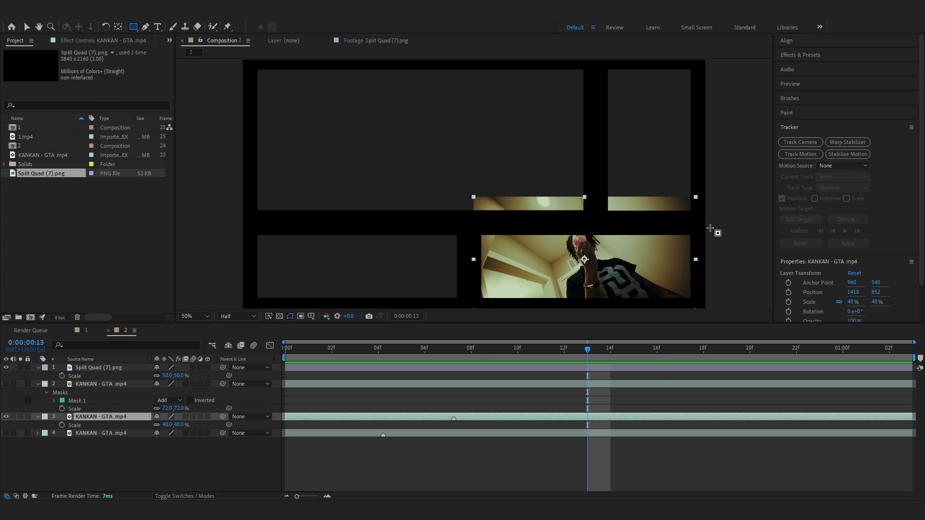
{"action": "left_click_drag", "start_coordinate": [714, 228], "coordinate": [665, 277]}
{"action": "left_click_drag", "start_coordinate": [767, 420], "coordinate": [460, 489]}
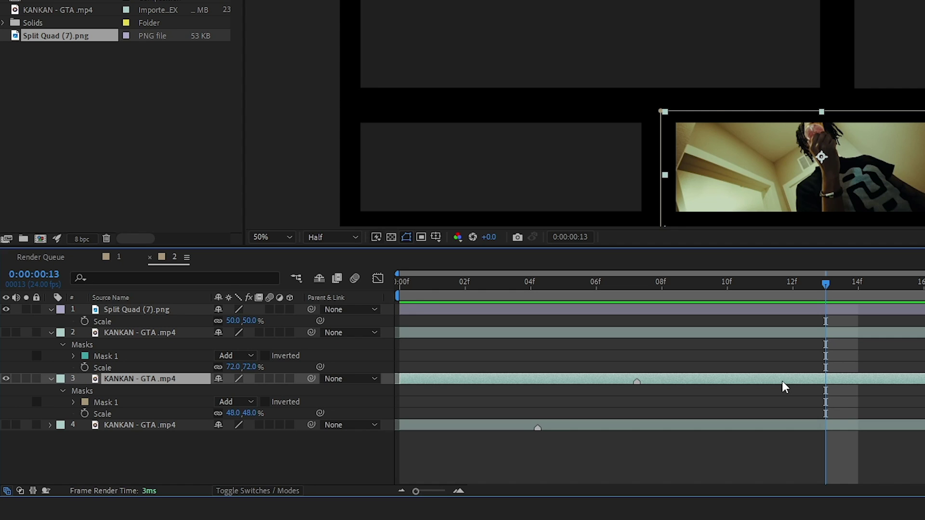
{"action": "key", "text": "ctrl+d"}
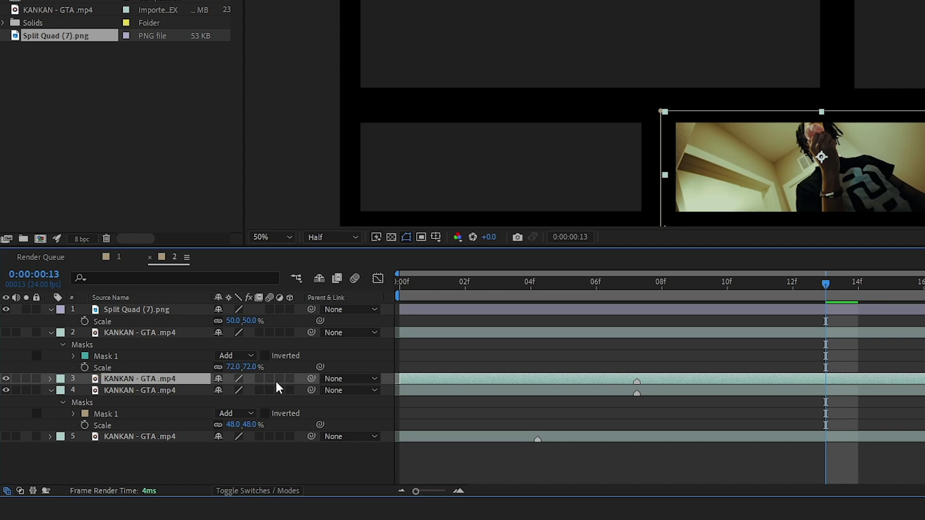
Step: Flip the duplicated second clip horizontally and move it over the template's lower-left panel at an X position of 472
{"action": "right_click", "coordinate": [855, 116]}
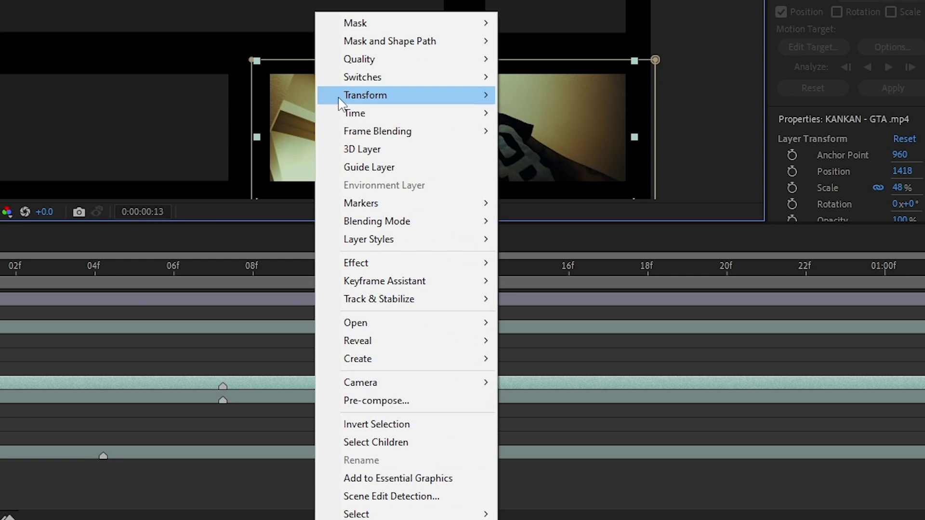
{"action": "mouse_move", "coordinate": [821, 147]}
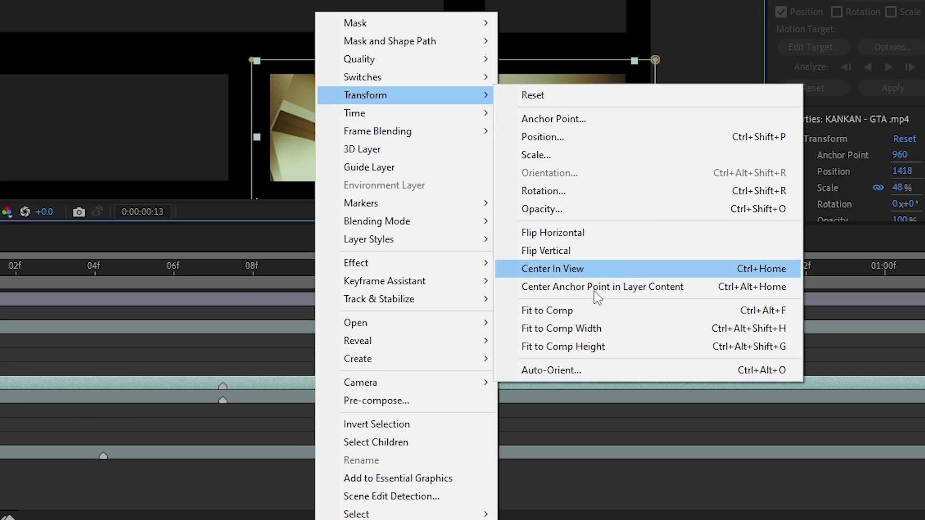
{"action": "left_click", "coordinate": [554, 233]}
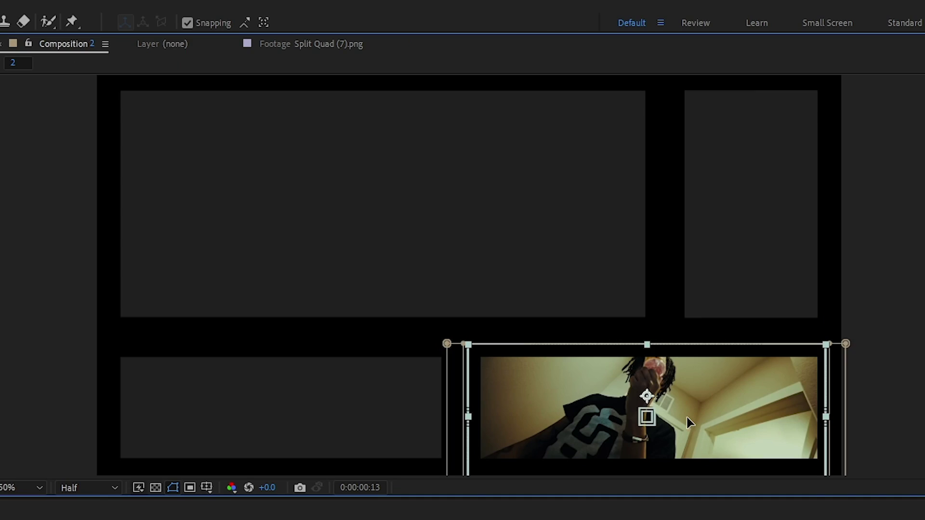
{"action": "left_click_drag", "start_coordinate": [609, 273], "coordinate": [430, 261]}
{"action": "left_click_drag", "start_coordinate": [402, 404], "coordinate": [337, 407]}
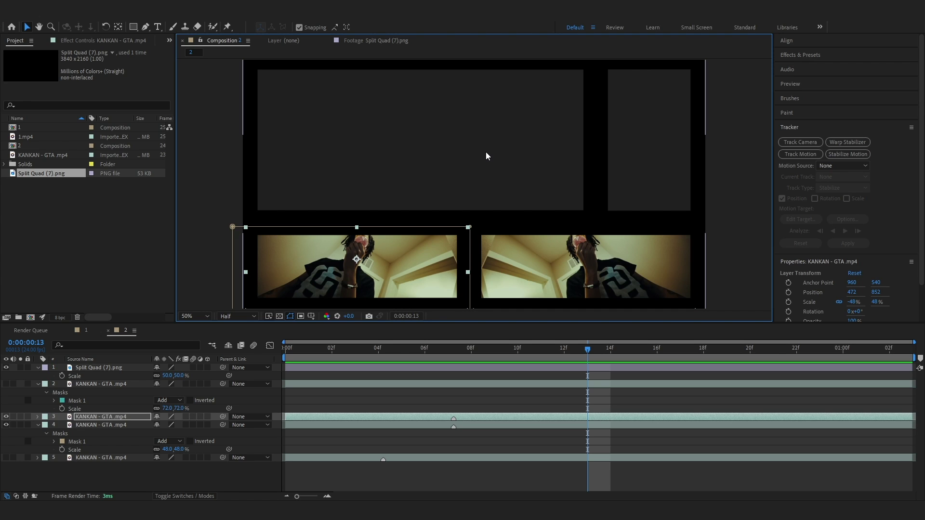
Step: Add CC Wide Time and Hue/Saturation effects to the lower-left clip and set its Master Saturation to -100
{"action": "key", "text": "ctrl+space"}
{"action": "type", "text": "cc wid"}
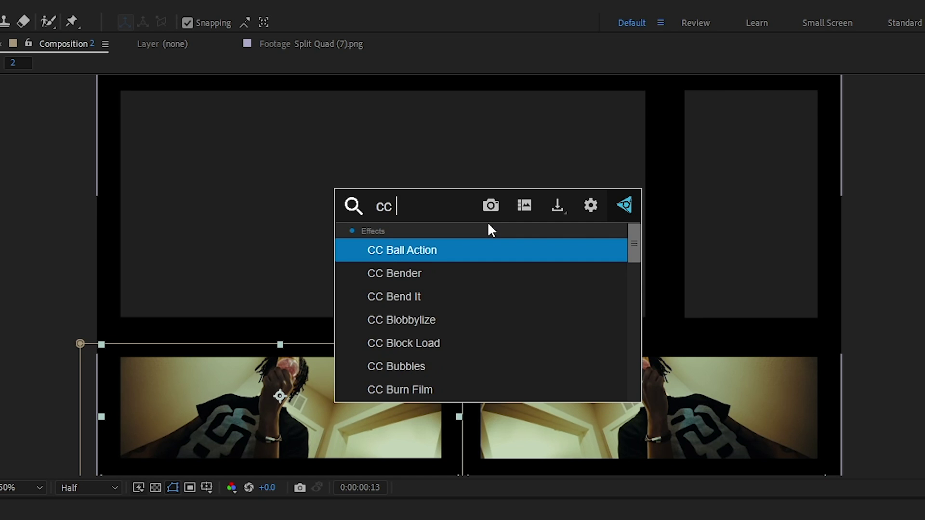
{"action": "key", "text": "Return"}
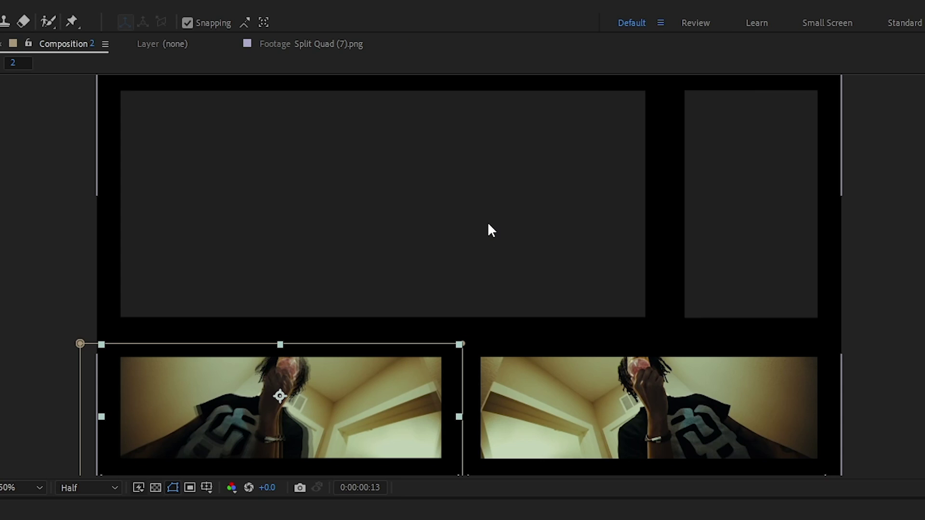
{"action": "key", "text": "ctrl+space"}
{"action": "type", "text": "hue"}
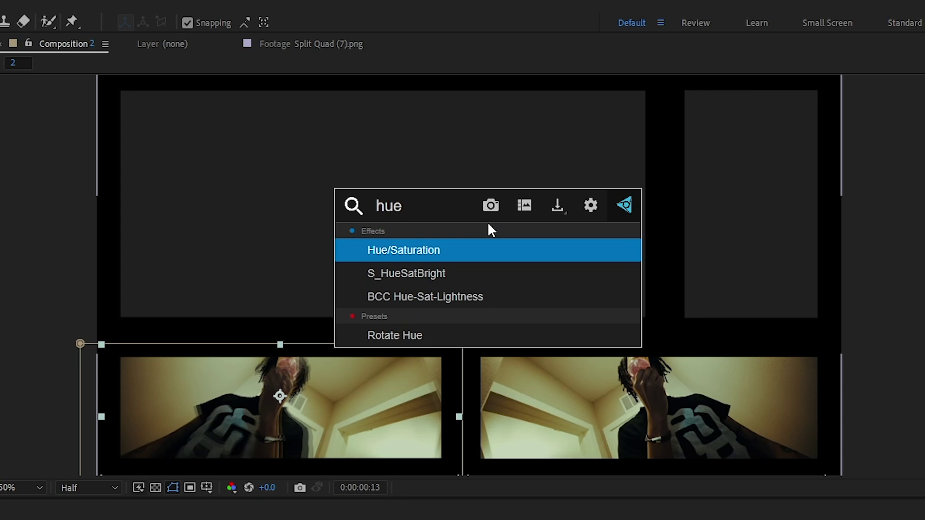
{"action": "key", "text": "Return"}
{"action": "left_click", "coordinate": [27, 181]}
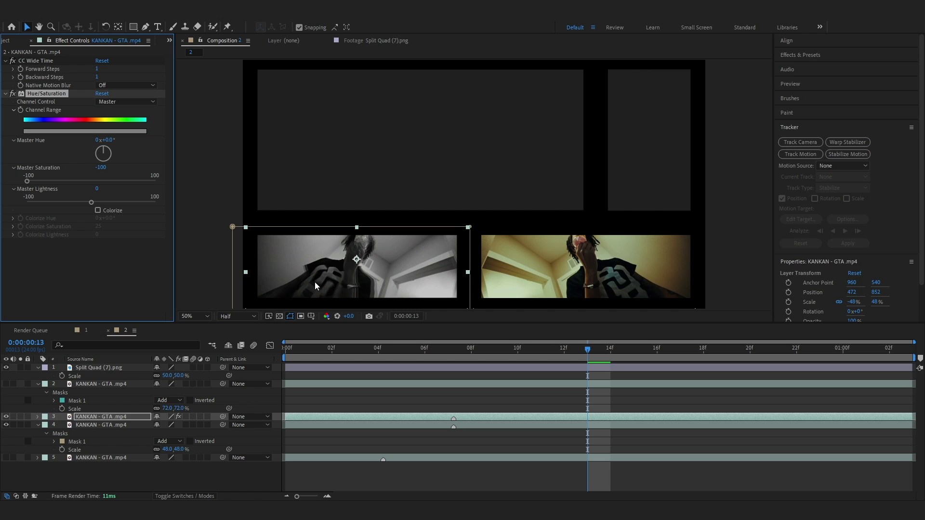
Step: Add a Noise effect to the lower-left clip with color noise turned off and the amount set to 10%
{"action": "key", "text": "ctrl+space"}
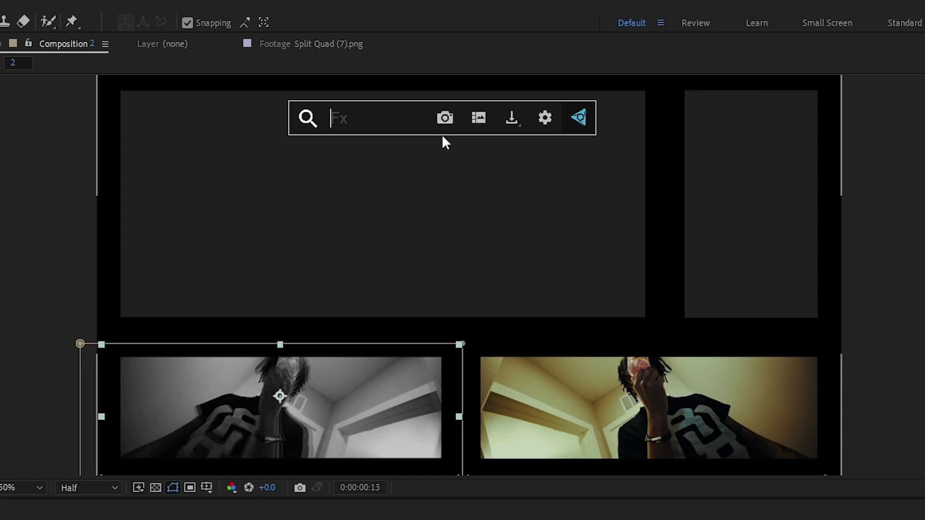
{"action": "type", "text": "nois"}
{"action": "type", "text": "e"}
{"action": "key", "text": "Return"}
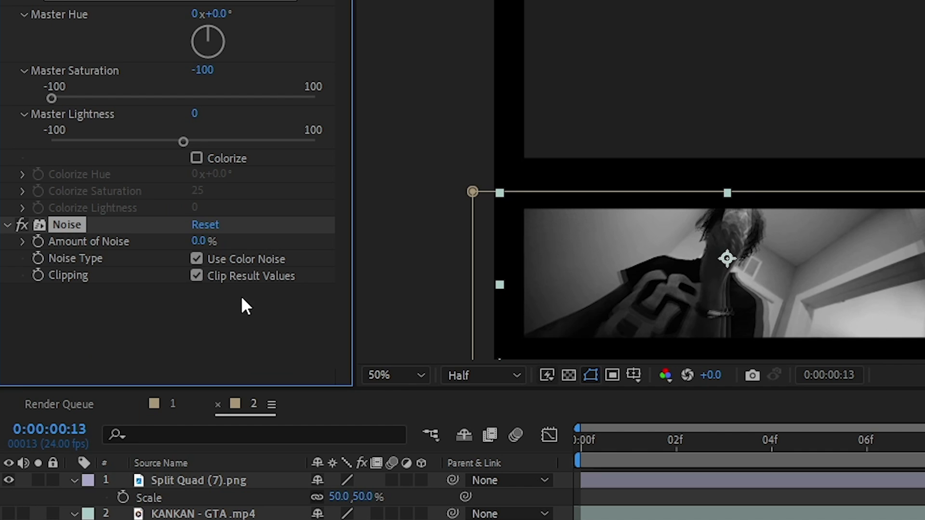
{"action": "left_click", "coordinate": [194, 258]}
{"action": "left_click", "coordinate": [198, 241]}
{"action": "type", "text": "10"}
{"action": "key", "text": "Return"}
Step: Add a Posterize Time effect to the lower-left clip with a frame rate of 12
{"action": "key", "text": "ctrl+space"}
{"action": "type", "text": "post"}
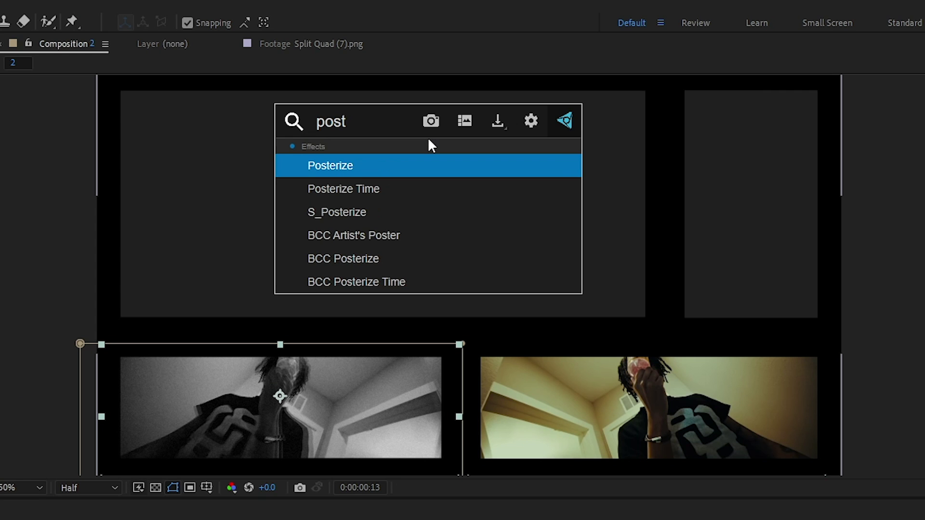
{"action": "left_click", "coordinate": [440, 188]}
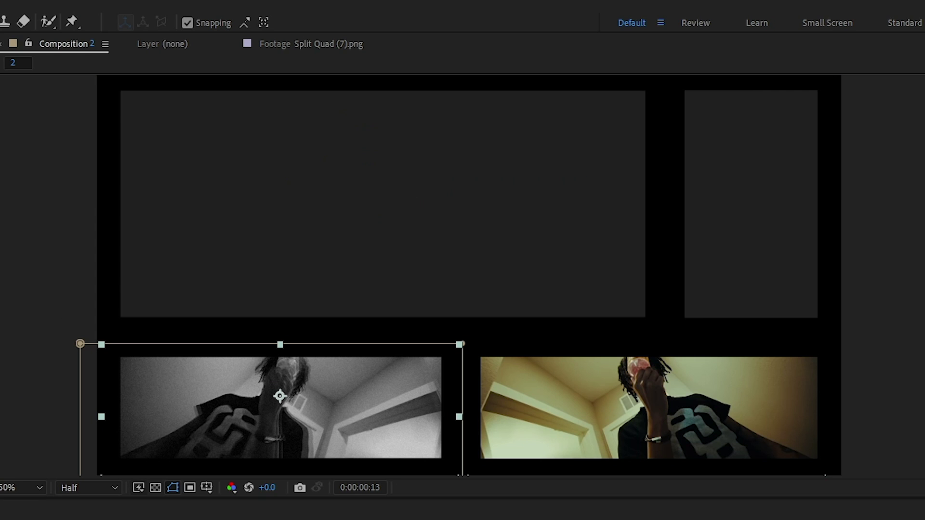
{"action": "left_click", "coordinate": [202, 309]}
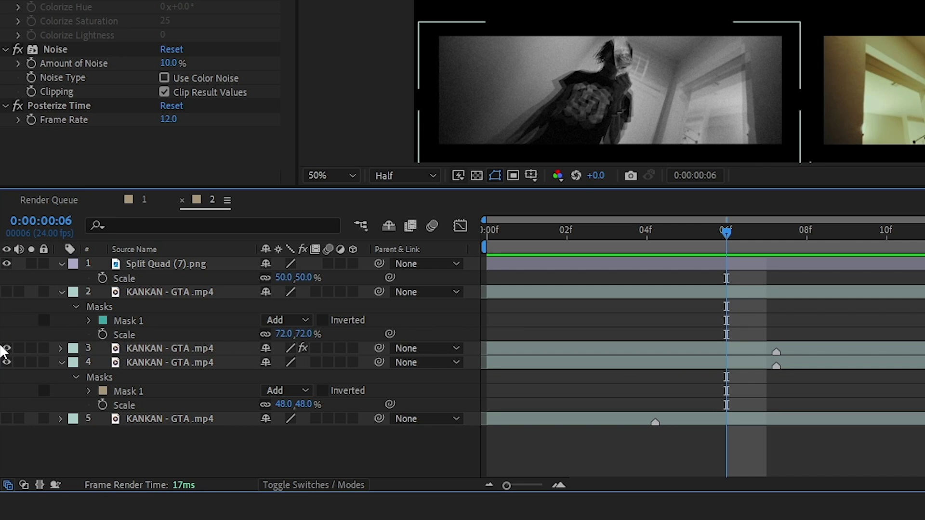
Step: Show only the third clip beneath the template, scale it to 57%, and position it over the upper-right panel
{"action": "left_click_drag", "start_coordinate": [4, 350], "coordinate": [3, 371]}
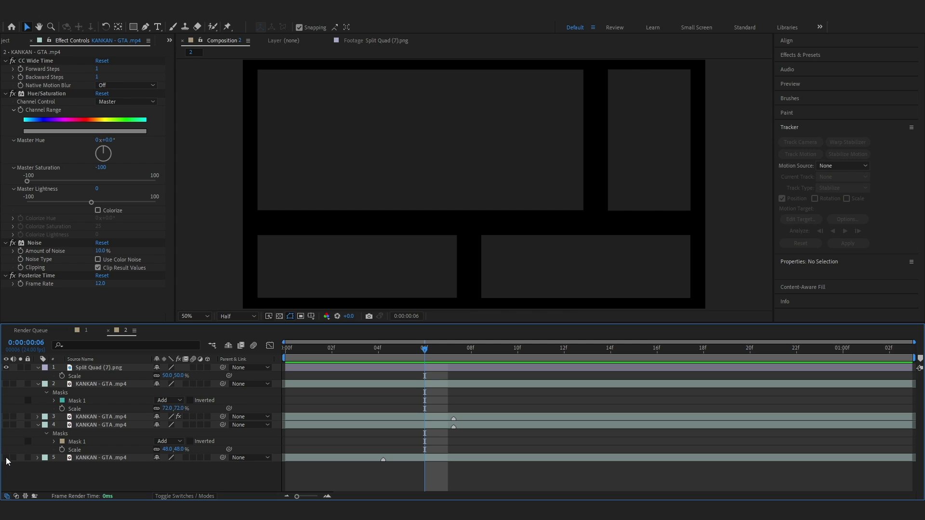
{"action": "left_click", "coordinate": [7, 458]}
{"action": "left_click", "coordinate": [649, 121]}
{"action": "key", "text": "s"}
{"action": "left_click_drag", "start_coordinate": [169, 466], "coordinate": [137, 458]}
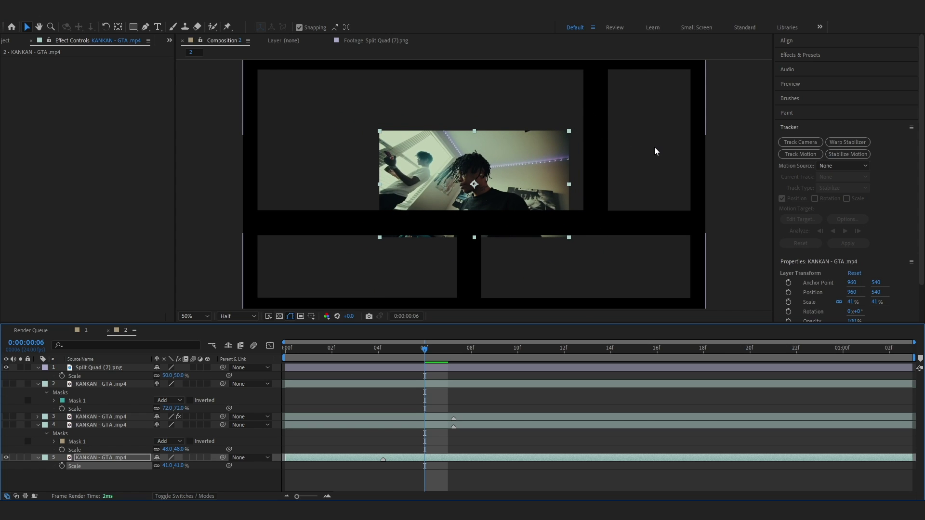
{"action": "left_click_drag", "start_coordinate": [436, 197], "coordinate": [600, 155]}
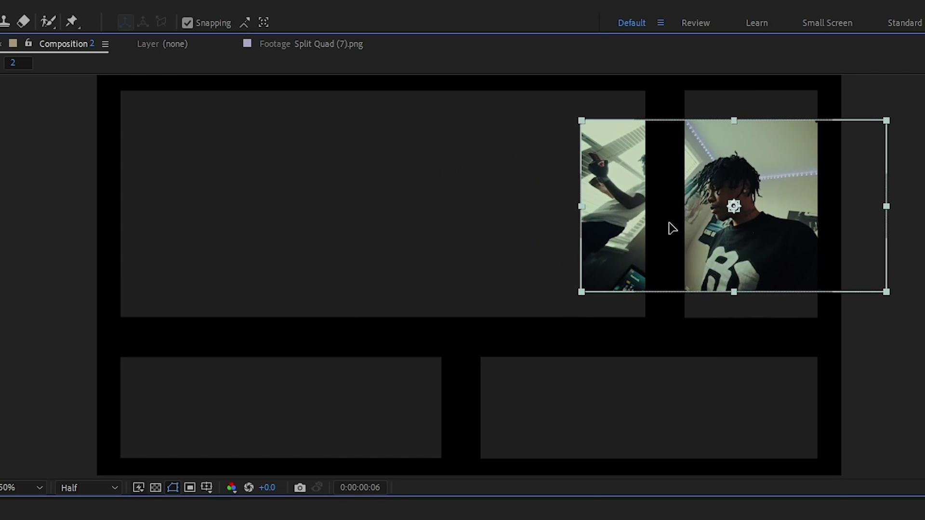
{"action": "left_click_drag", "start_coordinate": [673, 228], "coordinate": [681, 222]}
{"action": "left_click_drag", "start_coordinate": [165, 466], "coordinate": [172, 466]}
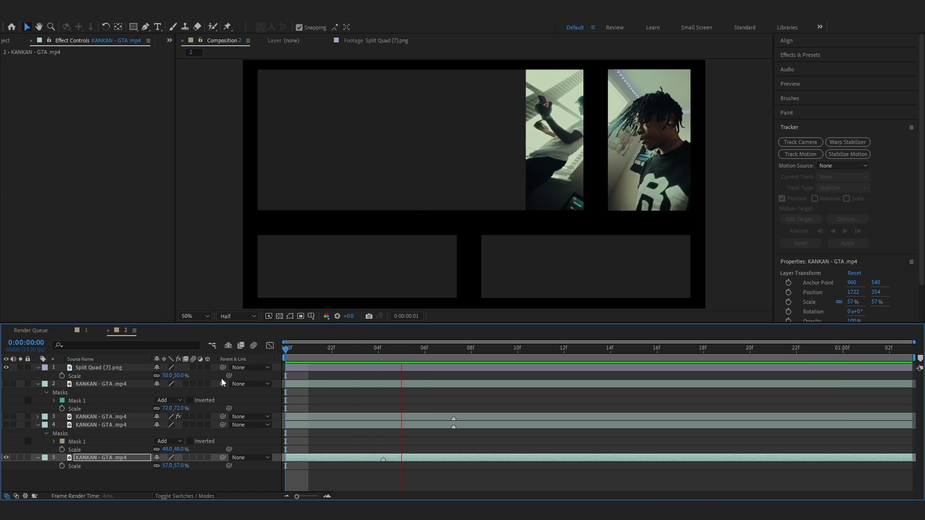
{"action": "key", "text": "h"}
{"action": "key", "text": "ctrl+z"}
{"action": "key", "text": "v"}
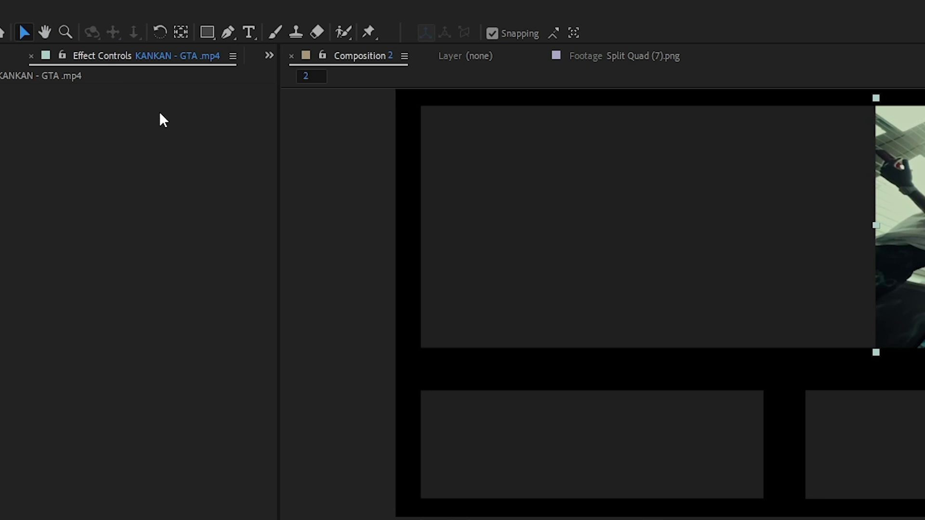
Step: Draw a rectangular mask on the third clip around the upper-right panel, show all clips again, and preview the split screen
{"action": "left_click", "coordinate": [207, 33]}
{"action": "left_click_drag", "start_coordinate": [660, 79], "coordinate": [838, 328]}
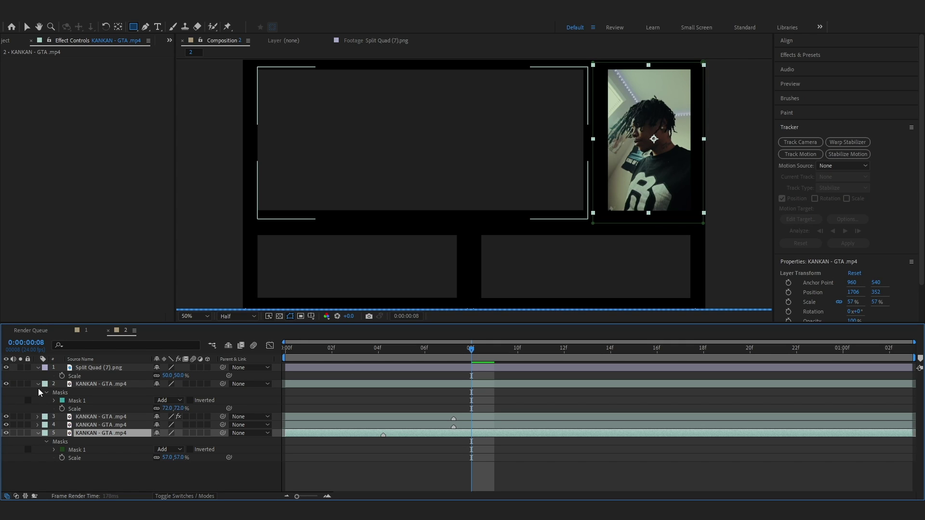
{"action": "left_click", "coordinate": [39, 384]}
{"action": "key", "text": "space"}
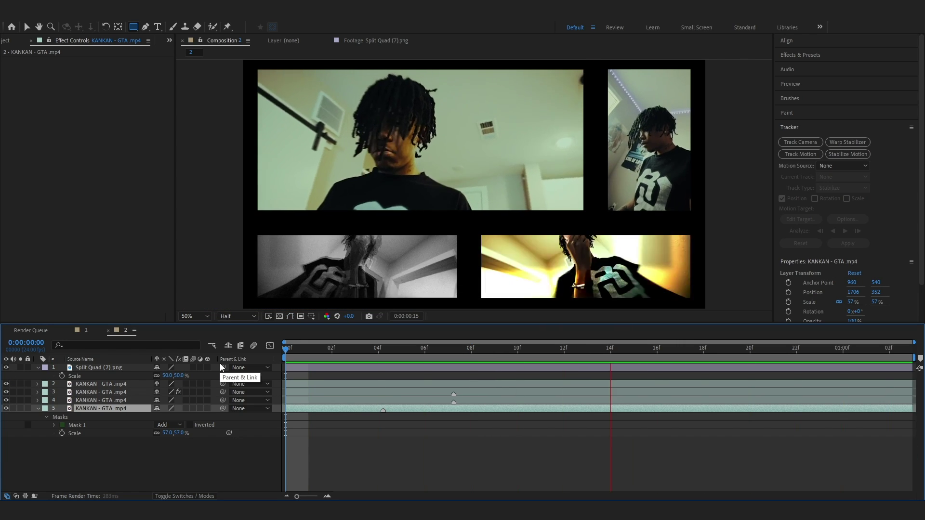
{"action": "key", "text": "space"}
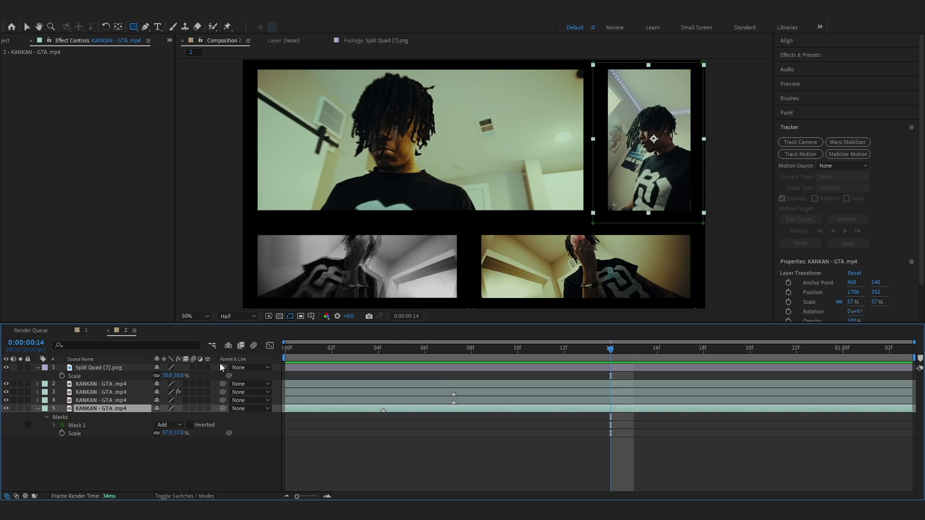
Step: Copy all effects from the lower-left clip to the upper-right clip and preview the composition
{"action": "left_click", "coordinate": [116, 392]}
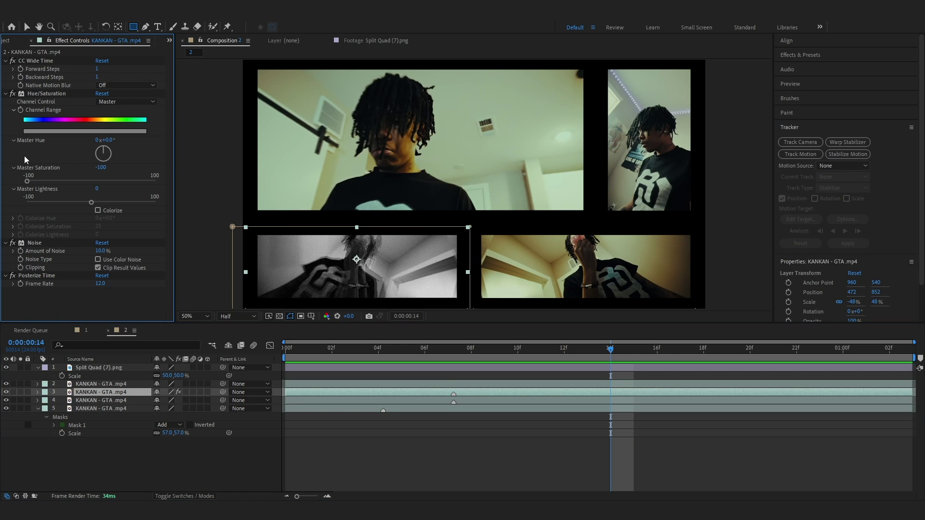
{"action": "key", "text": "ctrl+a"}
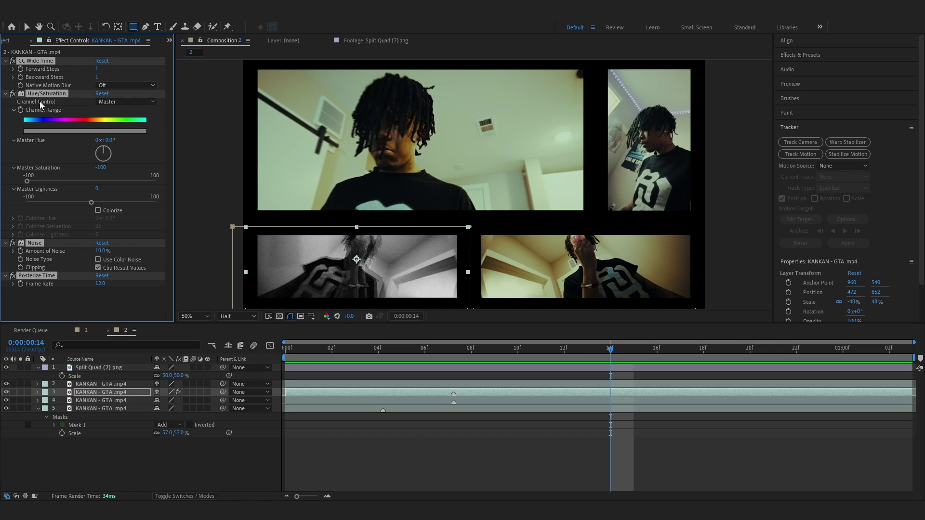
{"action": "left_click", "coordinate": [106, 409]}
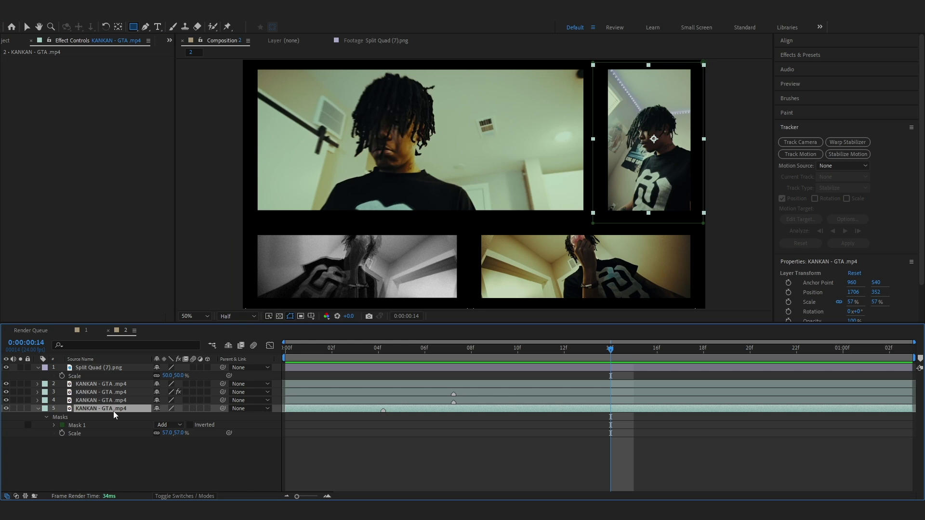
{"action": "key", "text": "ctrl+v"}
{"action": "key", "text": "space"}
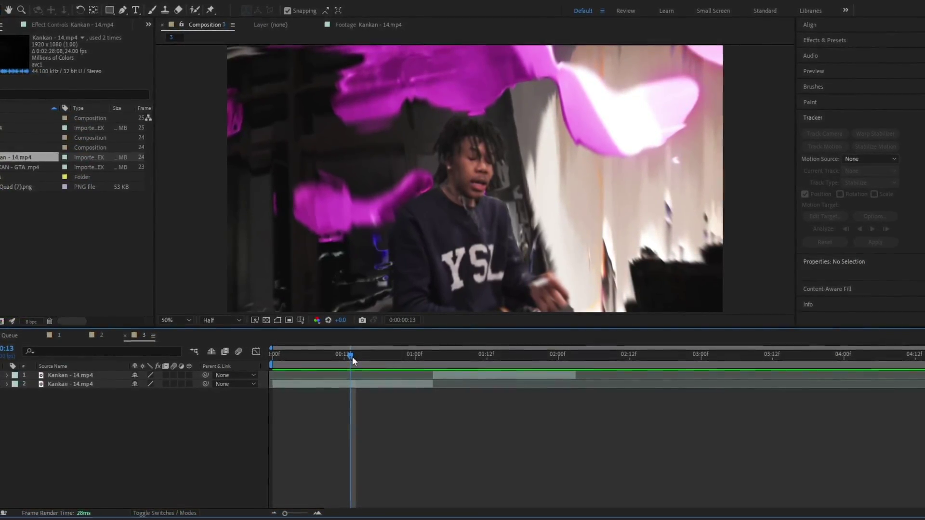
Step: Preview composition 3 from the start and shift its second clip segment to begin at about 0:00:01:22, leaving a gap
{"action": "left_click_drag", "start_coordinate": [352, 356], "coordinate": [268, 364]}
{"action": "key", "text": "space"}
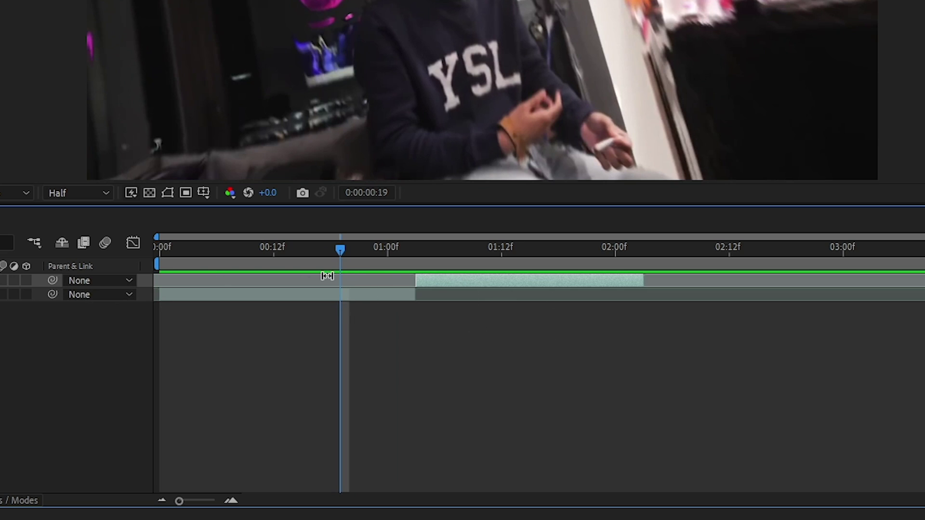
{"action": "left_click_drag", "start_coordinate": [481, 283], "coordinate": [663, 287]}
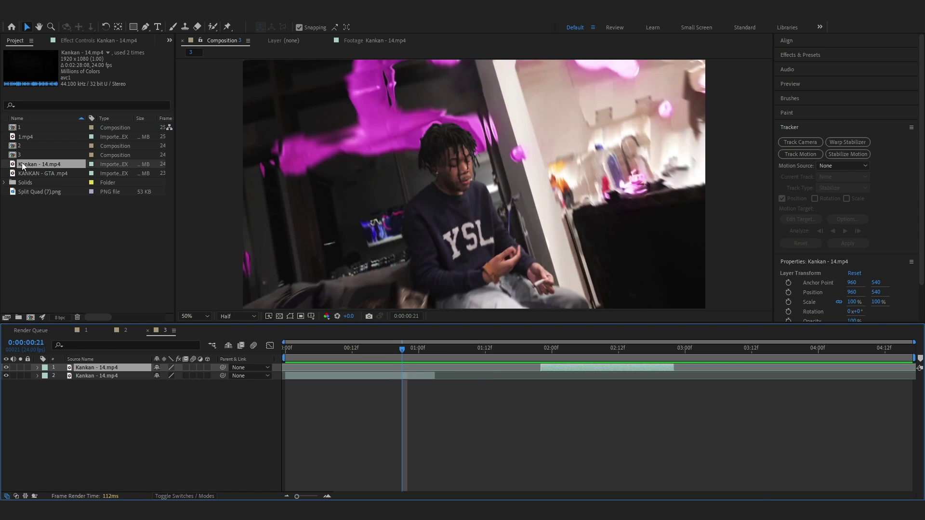
Step: Add Kankan - 14.mp4 between the two existing layers and start it at 0:00:01:03, where the first segment ends
{"action": "left_click_drag", "start_coordinate": [22, 166], "coordinate": [382, 372]}
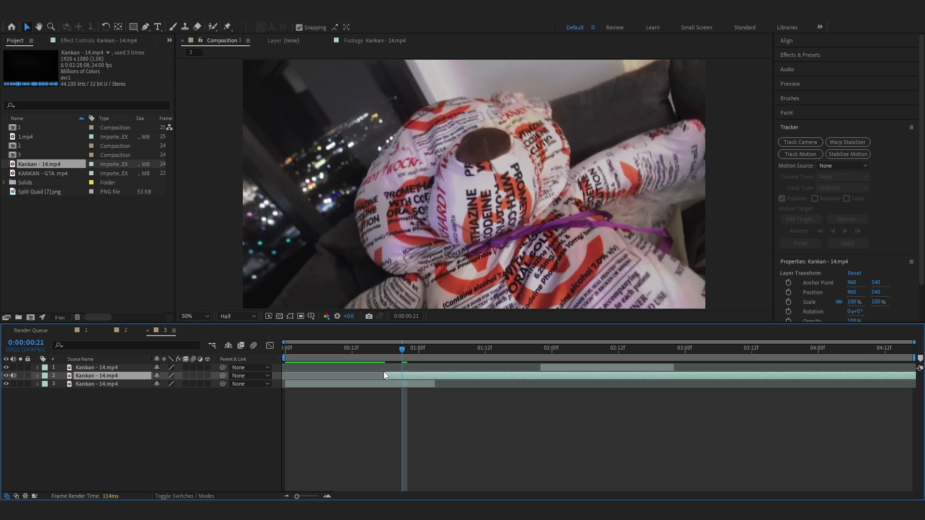
{"action": "left_click_drag", "start_coordinate": [409, 373], "coordinate": [439, 373]}
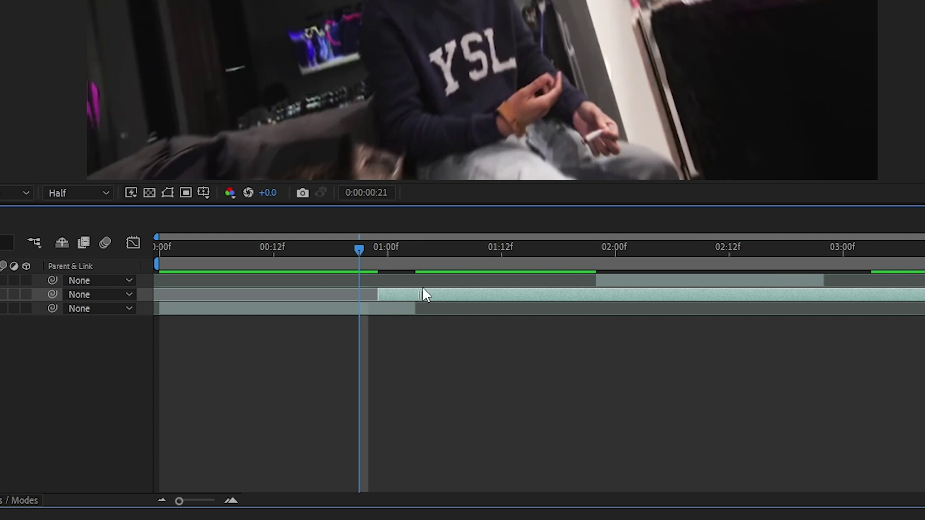
{"action": "left_click_drag", "start_coordinate": [423, 289], "coordinate": [460, 292]}
{"action": "left_click", "coordinate": [418, 260]}
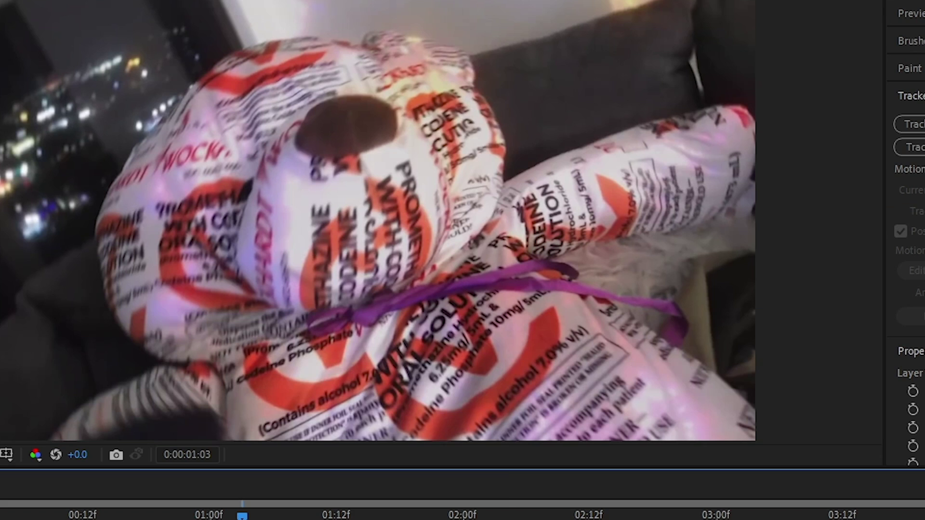
Step: Time-reverse the newly added middle clip
{"action": "right_click", "coordinate": [472, 294]}
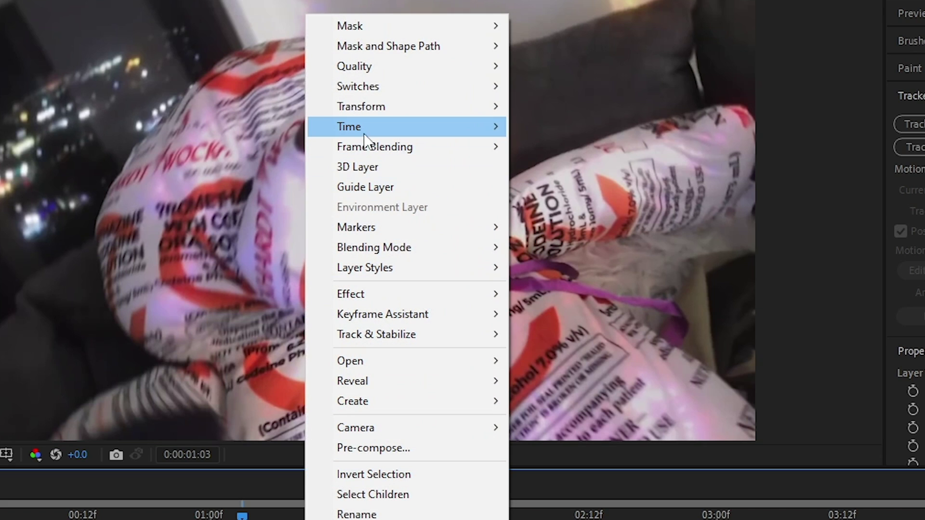
{"action": "mouse_move", "coordinate": [360, 133]}
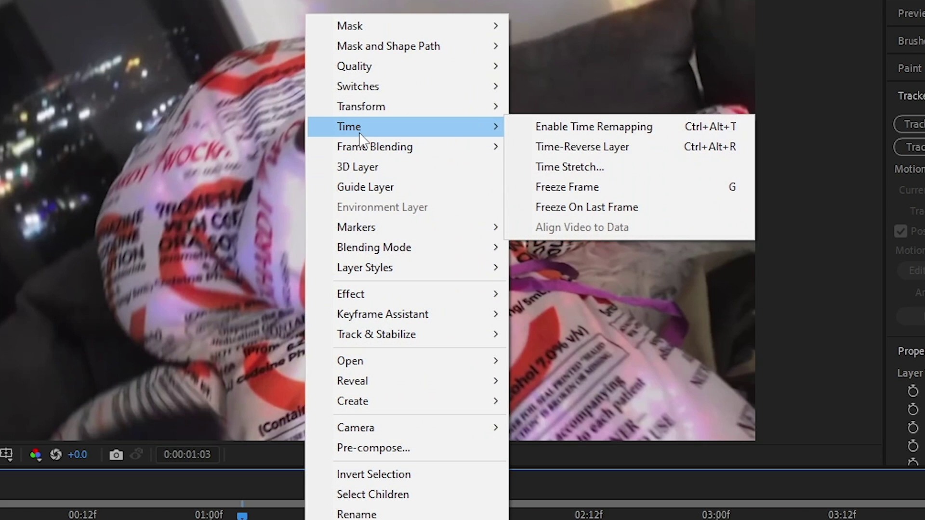
{"action": "left_click", "coordinate": [562, 147]}
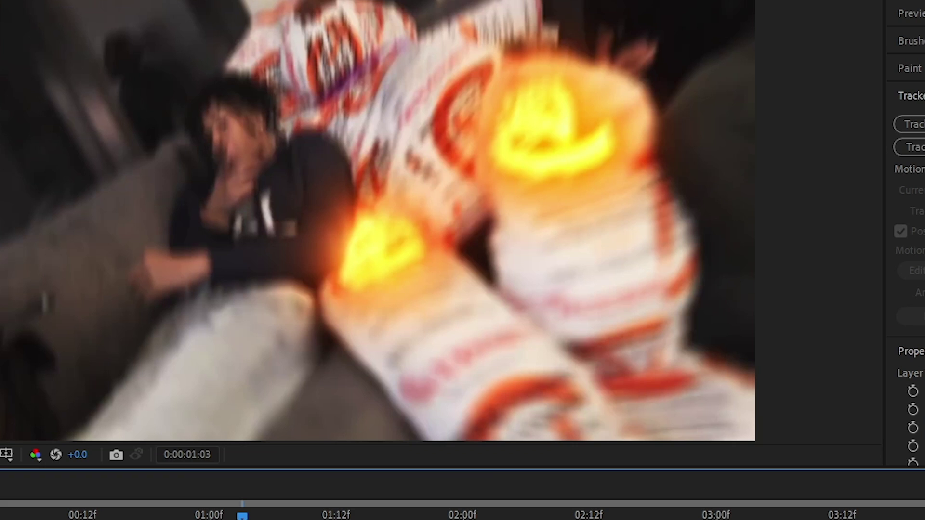
Step: Apply a new negative Time Stretch factor to the middle clip, preview it, and move the current time to 0:00:01:21
{"action": "right_click", "coordinate": [292, 518]}
{"action": "mouse_move", "coordinate": [395, 128]}
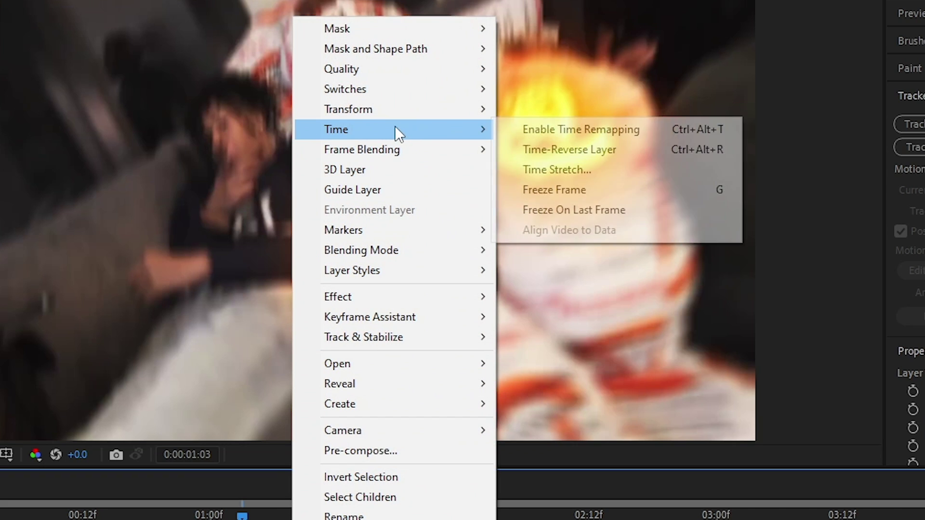
{"action": "left_click", "coordinate": [545, 168]}
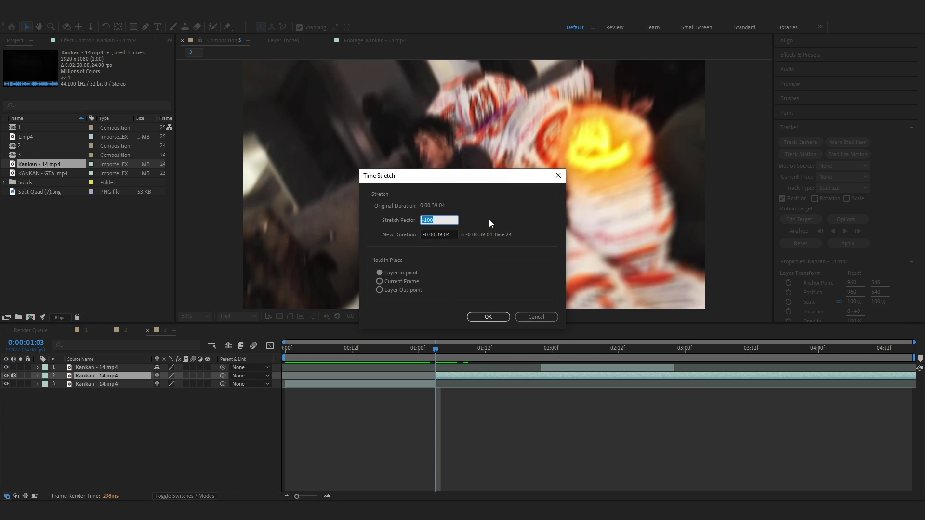
{"action": "left_click", "coordinate": [447, 221]}
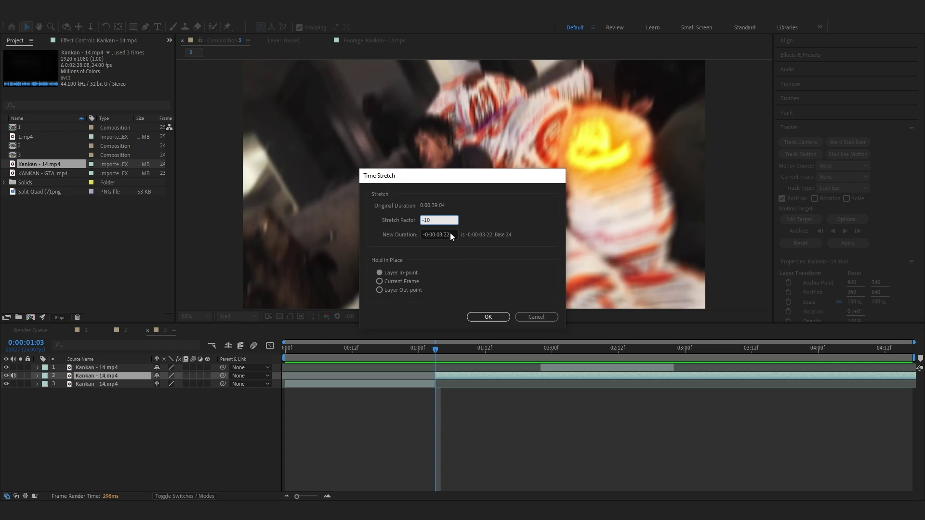
{"action": "key", "text": "Return"}
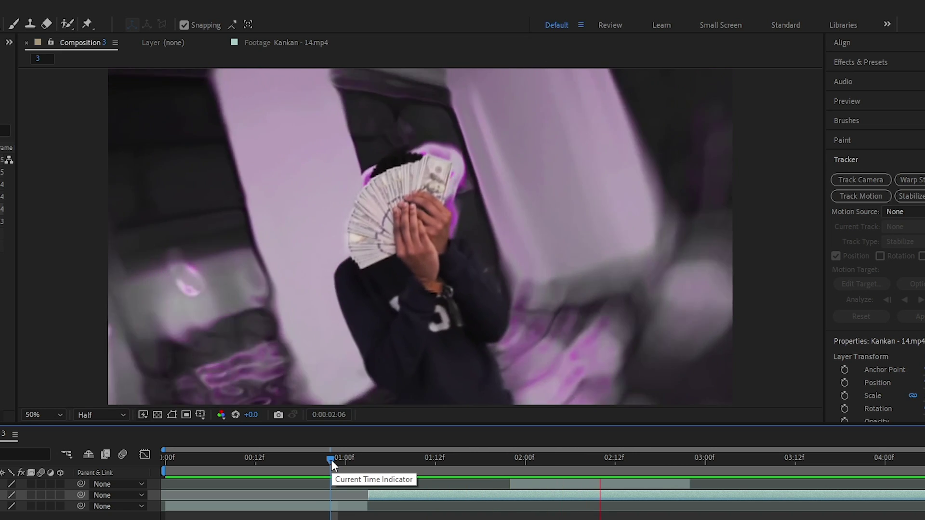
{"action": "left_click", "coordinate": [501, 464]}
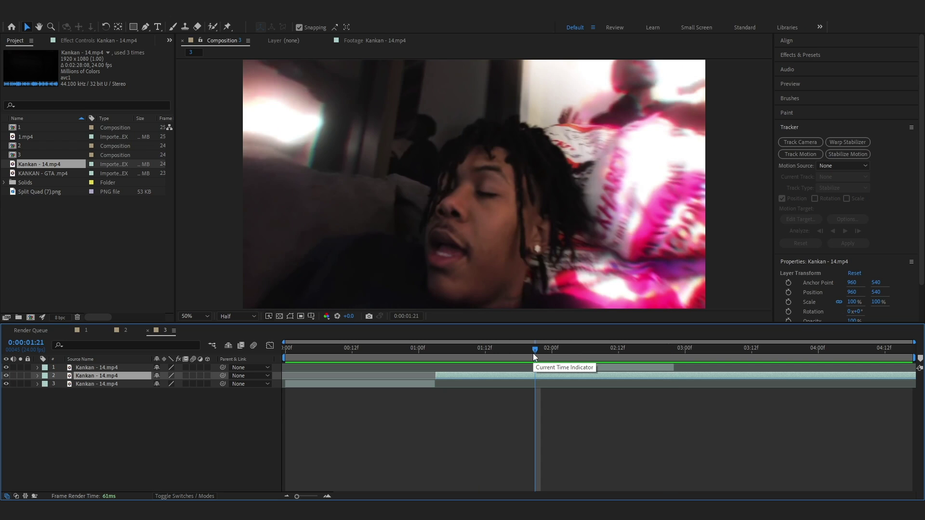
Step: Trim the middle clip's end at 0:00:01:21 and apply the RSMB motion blur effect to it
{"action": "key", "text": "alt+bracketright"}
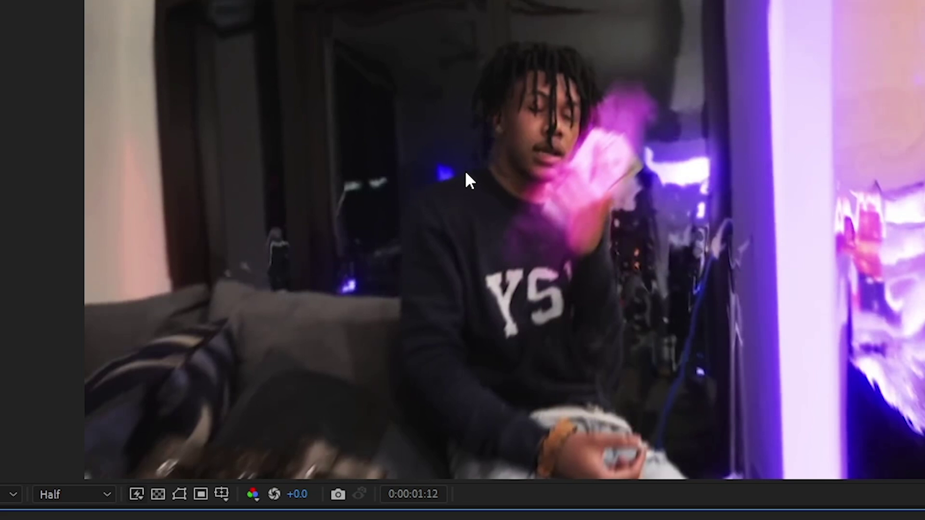
{"action": "key", "text": "ctrl+space"}
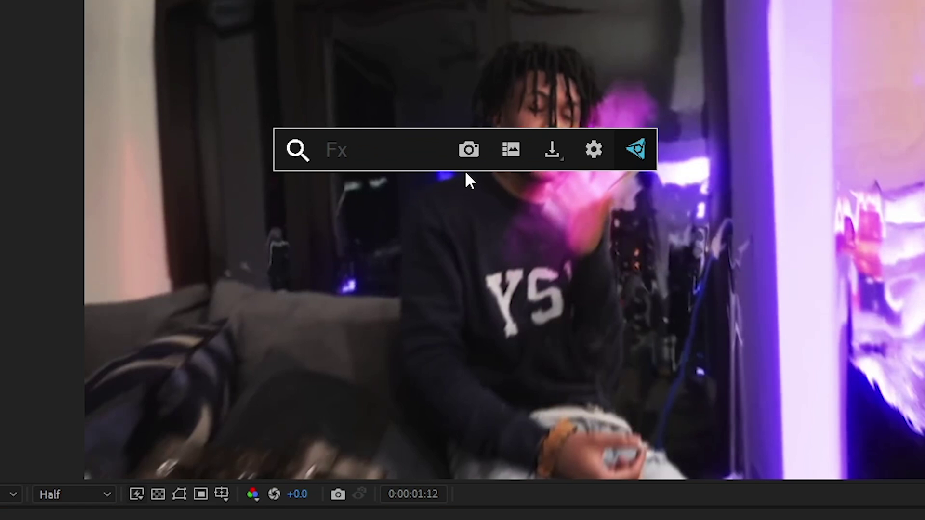
{"action": "type", "text": "rsmb"}
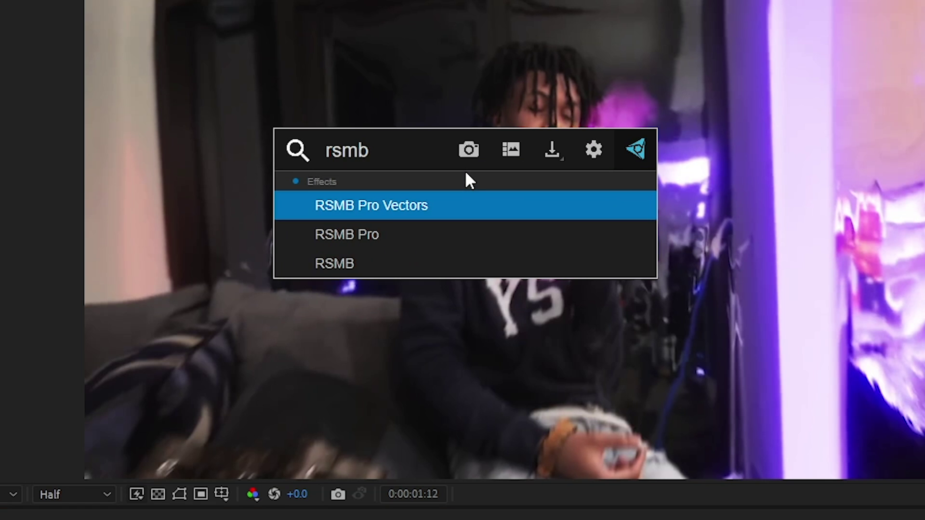
{"action": "left_click", "coordinate": [405, 264]}
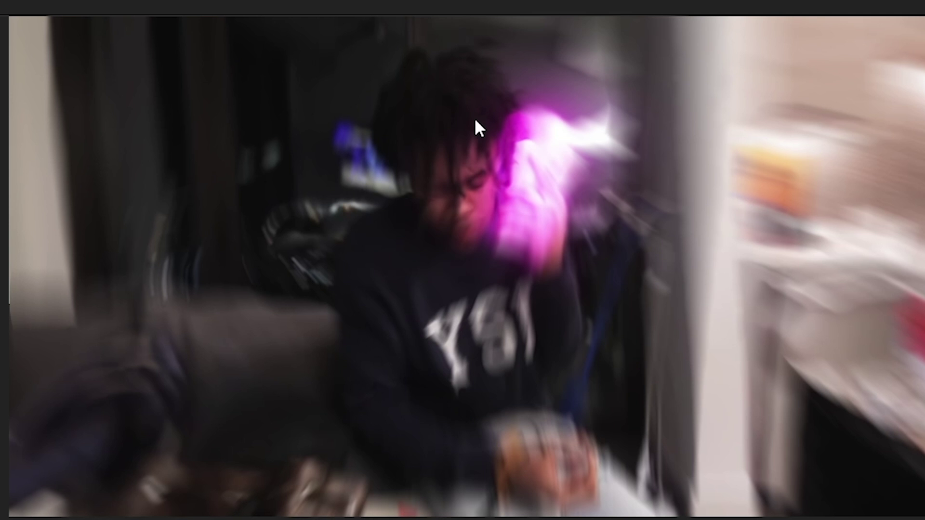
Step: Add Hue/Saturation to the middle clip with Master Saturation at -100 and preview it from 0:00:01:03
{"action": "key", "text": "ctrl+space"}
{"action": "type", "text": "hue"}
{"action": "key", "text": "Return"}
{"action": "left_click_drag", "start_coordinate": [138, 283], "coordinate": [22, 270]}
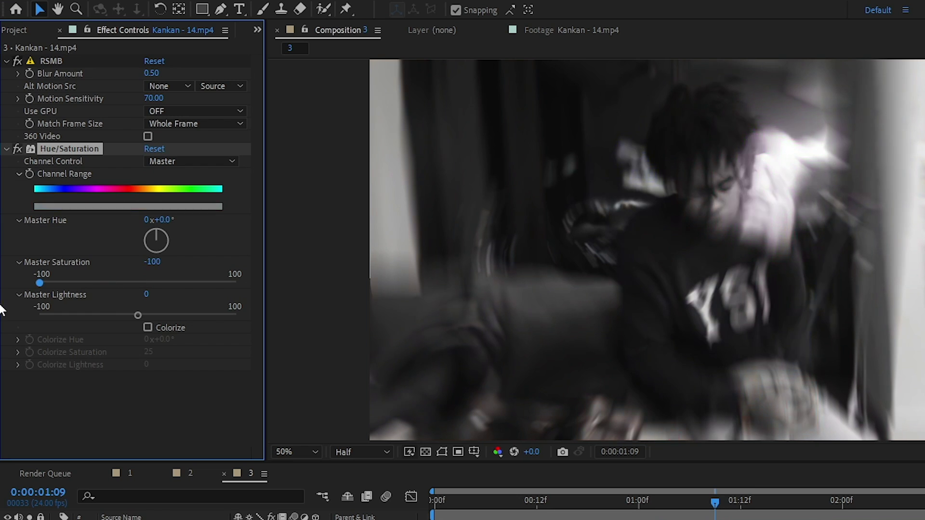
{"action": "key", "text": "ctrl+z"}
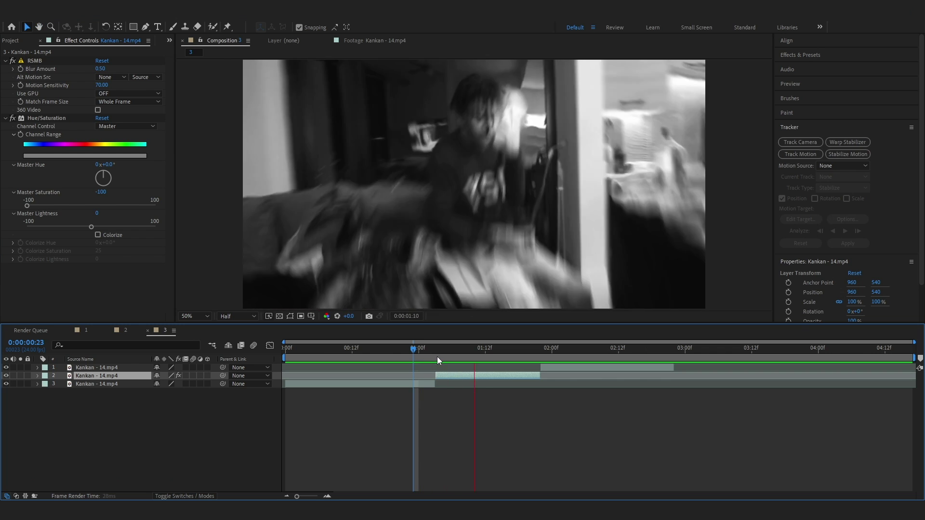
{"action": "left_click", "coordinate": [437, 357]}
{"action": "key", "text": "space"}
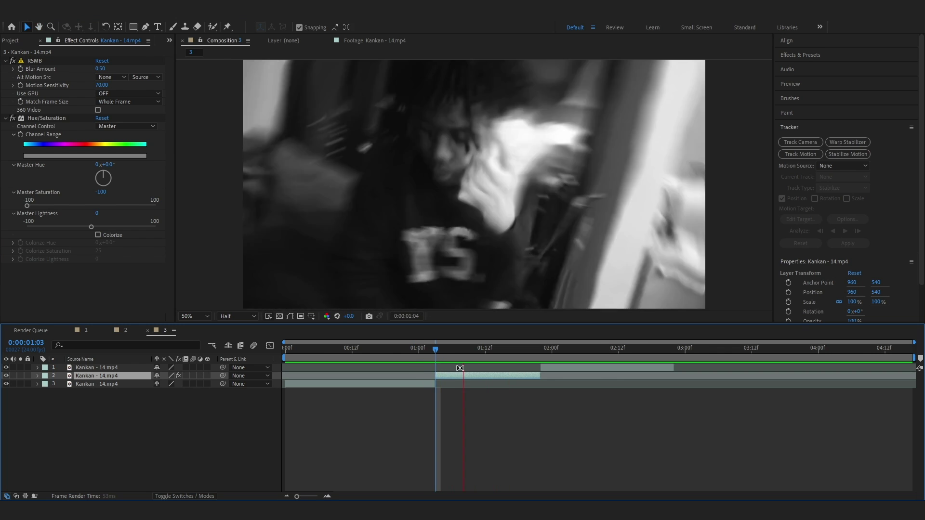
{"action": "key", "text": "space"}
Step: Set the middle clip's Time Stretch factor to -5
{"action": "right_click", "coordinate": [469, 380]}
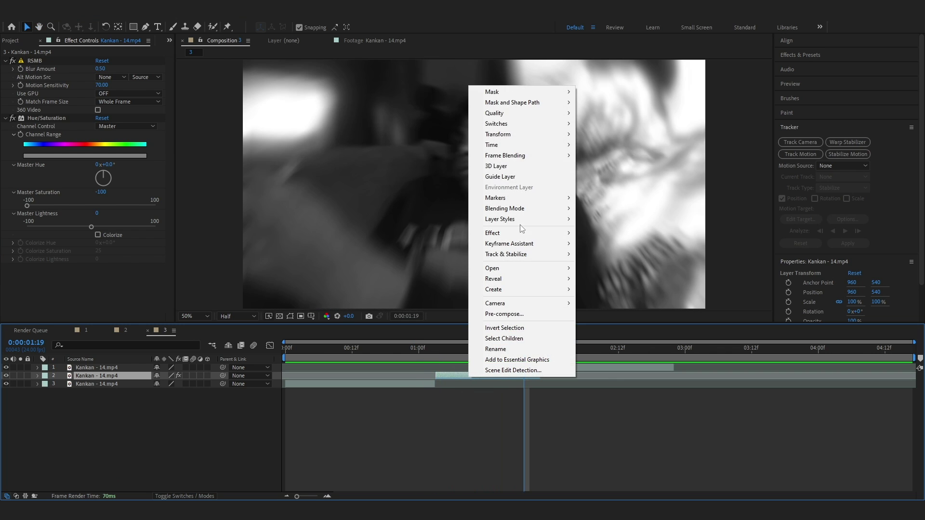
{"action": "mouse_move", "coordinate": [519, 146]}
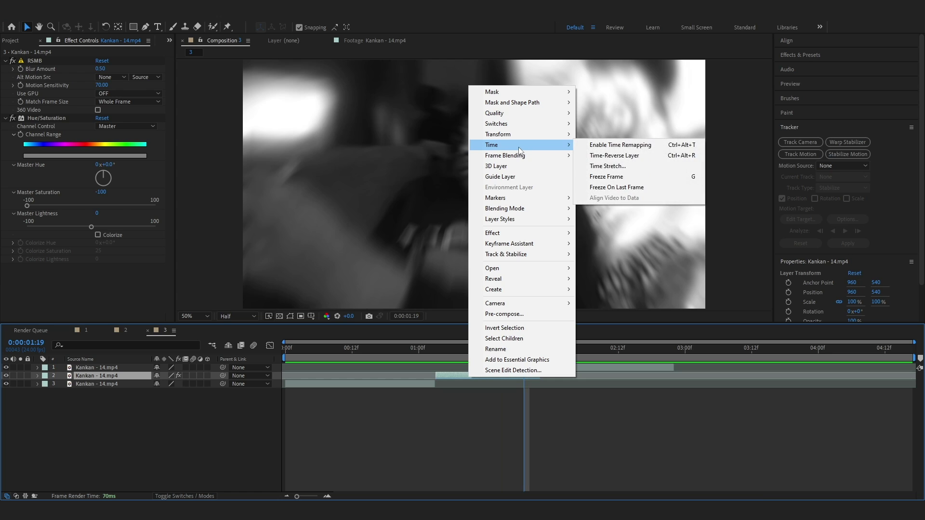
{"action": "left_click", "coordinate": [610, 166]}
{"action": "type", "text": "-10"}
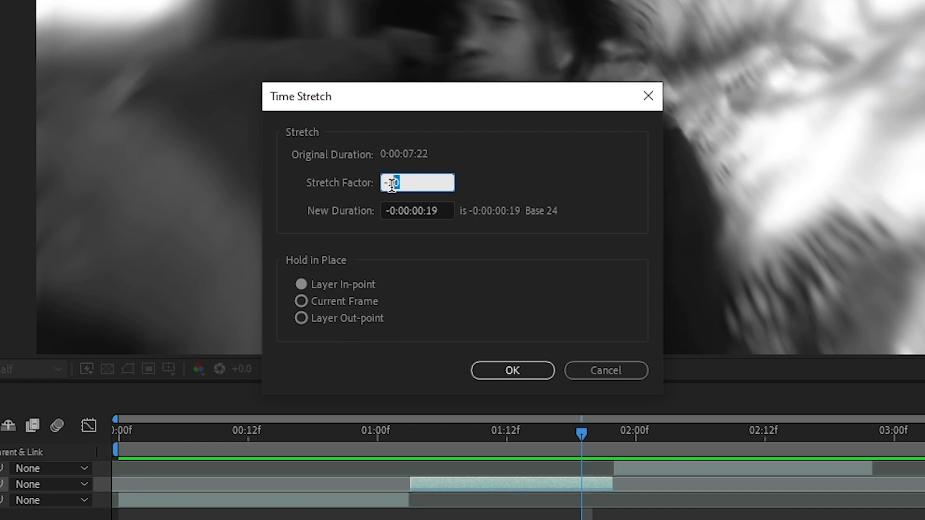
{"action": "type", "text": "-5"}
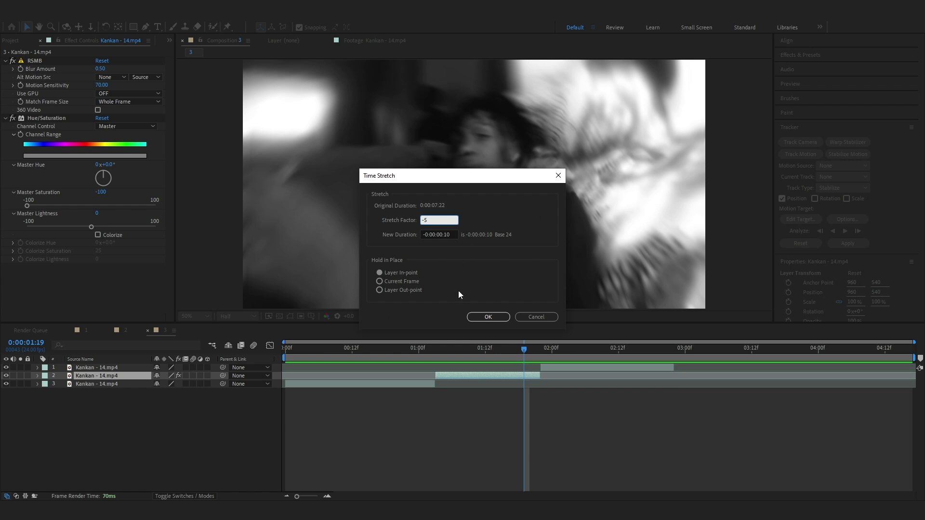
{"action": "left_click", "coordinate": [488, 320]}
Step: Reposition the stretched middle clip to begin at about 0:00:01:03, filling the gap between the outer clips, and preview the transition
{"action": "left_click_drag", "start_coordinate": [493, 378], "coordinate": [445, 379]}
{"action": "left_click_drag", "start_coordinate": [484, 377], "coordinate": [395, 361]}
{"action": "left_click", "coordinate": [399, 366]}
{"action": "left_click", "coordinate": [424, 355]}
{"action": "key", "text": "space"}
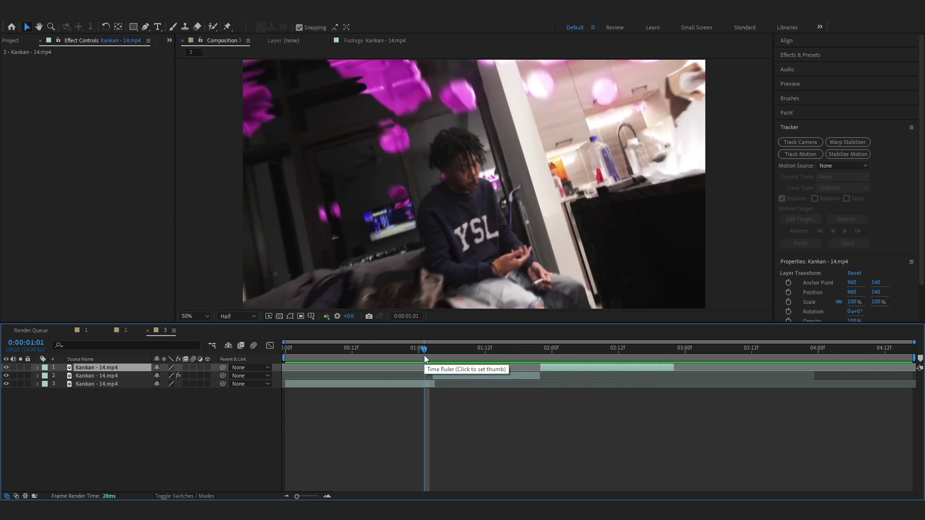
{"action": "left_click", "coordinate": [369, 355]}
{"action": "key", "text": "space"}
Step: Shorten the transition by starting the last clip at about 0:00:01:15, with the middle clip ending there
{"action": "left_click_drag", "start_coordinate": [556, 367], "coordinate": [518, 373]}
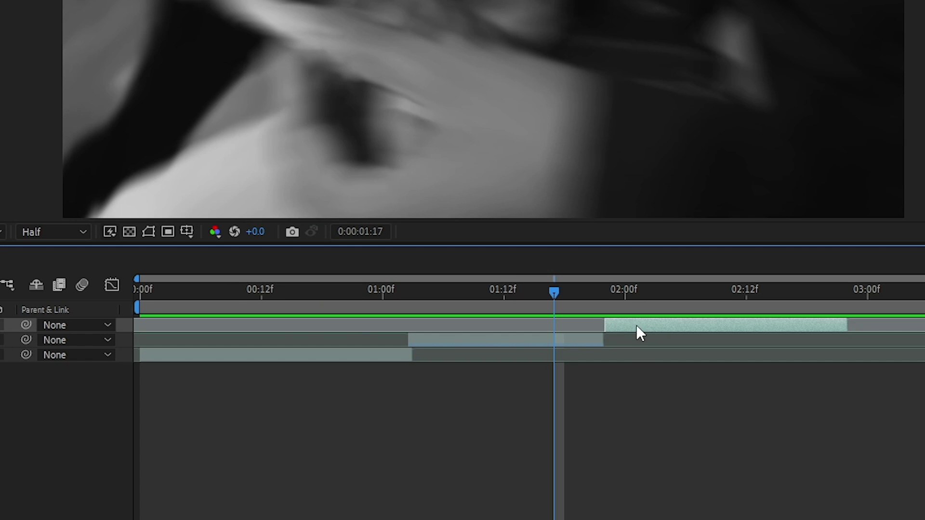
{"action": "left_click_drag", "start_coordinate": [602, 353], "coordinate": [533, 326]}
{"action": "key", "text": "Page_Up"}
{"action": "key", "text": "Page_Up"}
{"action": "key", "text": "Page_Up"}
{"action": "key", "text": "Page_Up"}
{"action": "key", "text": "Page_Up"}
{"action": "key", "text": "Page_Up"}
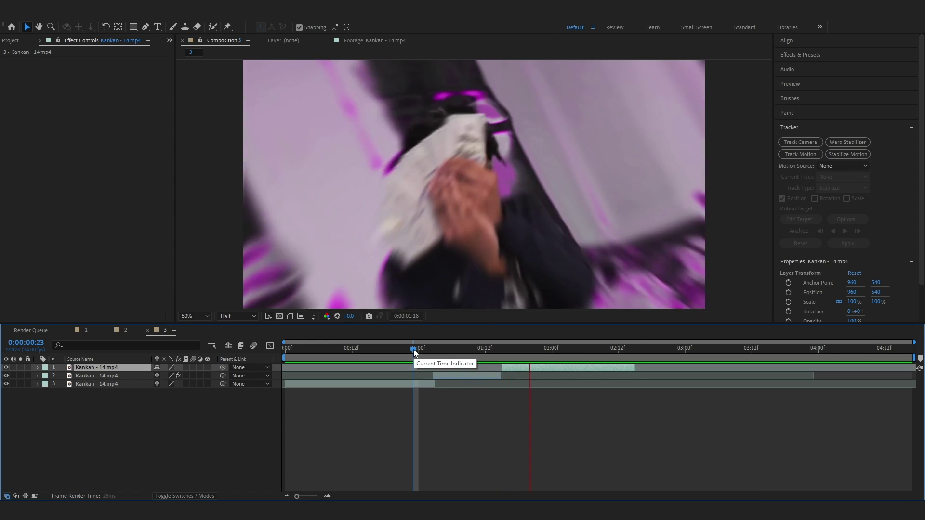
Step: Stop the preview and trim the composition to the work area ending at about 0:00:02:15
{"action": "key", "text": "space"}
{"action": "right_click", "coordinate": [703, 308]}
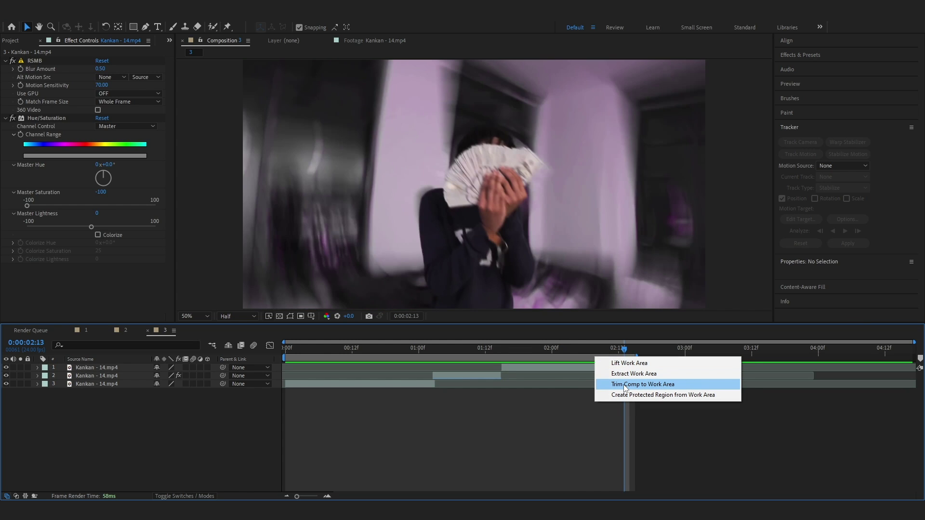
{"action": "left_click", "coordinate": [625, 385]}
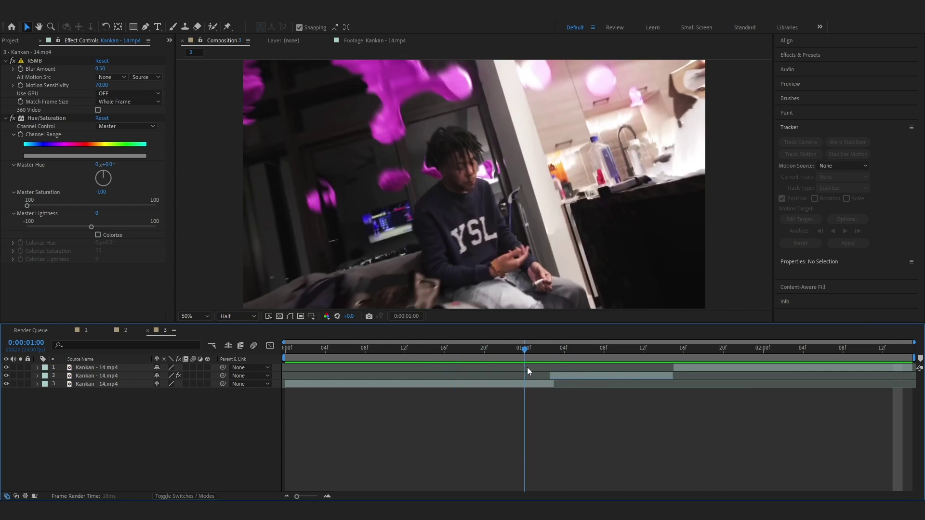
Step: Add an adjustment layer above the three clips and apply the Exposure effect to it
{"action": "right_click", "coordinate": [405, 414]}
{"action": "mouse_move", "coordinate": [447, 299]}
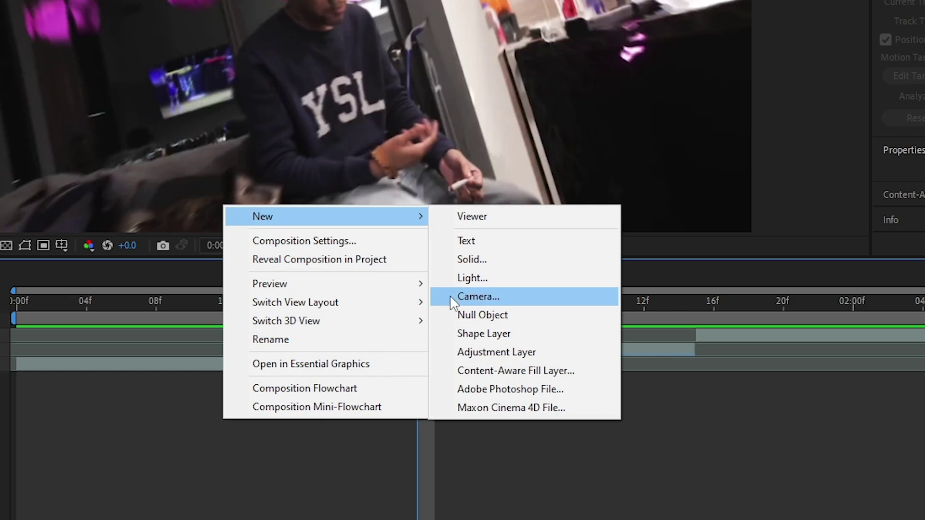
{"action": "left_click", "coordinate": [469, 335]}
{"action": "left_click", "coordinate": [449, 314]}
{"action": "key", "text": "ctrl+space"}
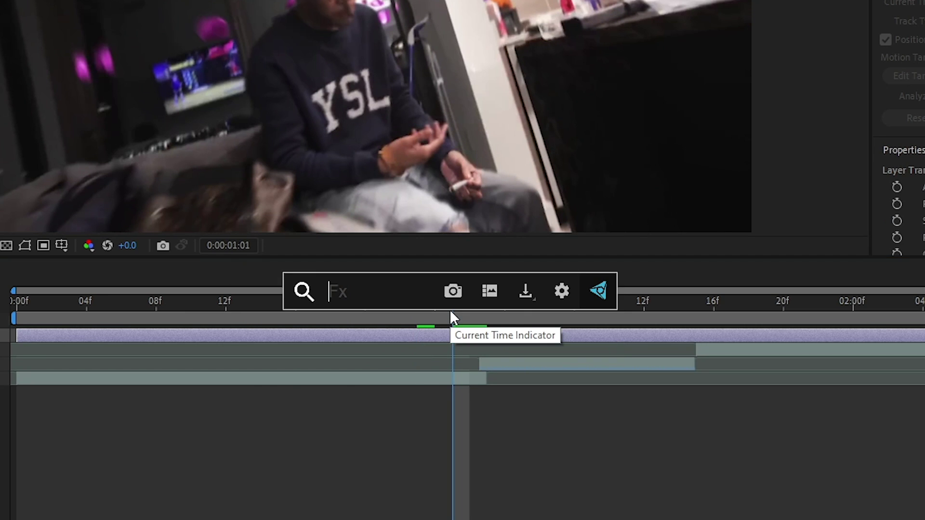
{"action": "type", "text": "expo"}
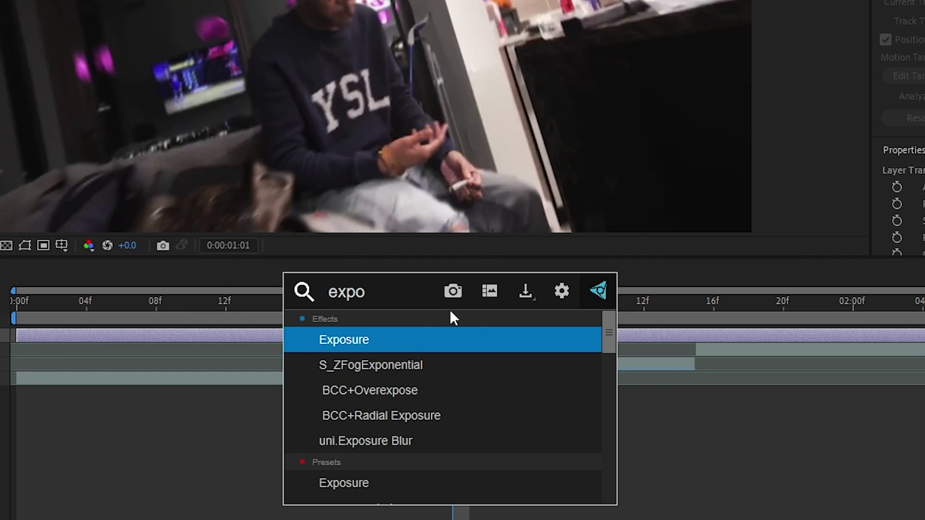
{"action": "key", "text": "Return"}
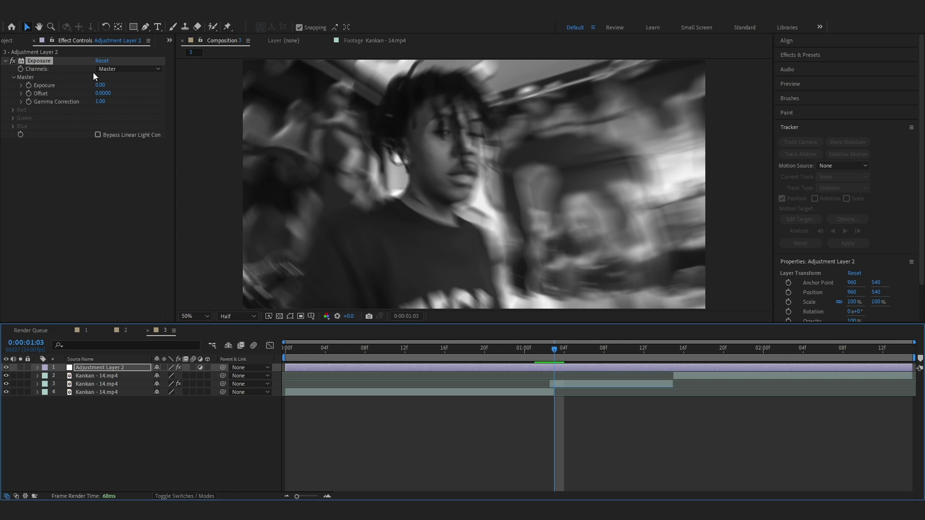
Step: Keyframe the adjustment layer's Exposure at 3.36 at 0:00:01:03 and at 0 three frames earlier
{"action": "left_click_drag", "start_coordinate": [100, 85], "coordinate": [234, 121]}
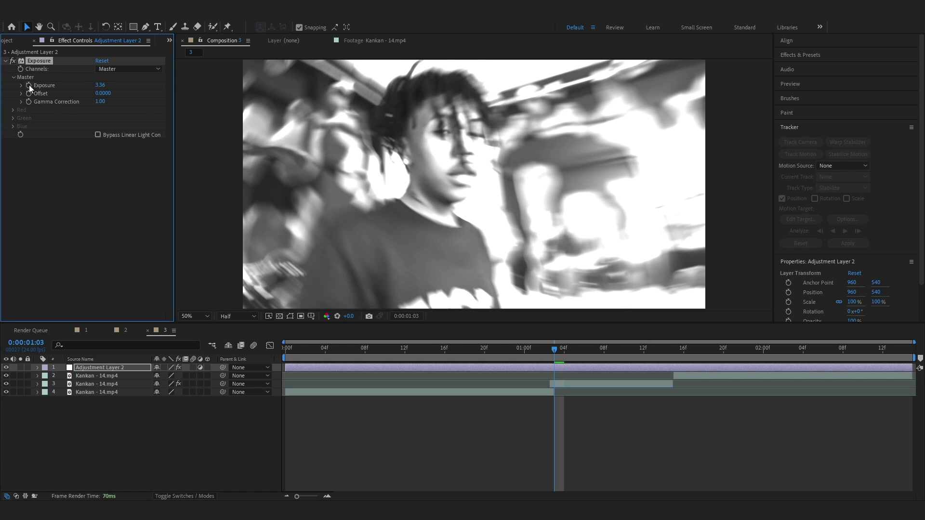
{"action": "key", "text": "Page_Up"}
{"action": "key", "text": "Page_Up"}
{"action": "key", "text": "Page_Up"}
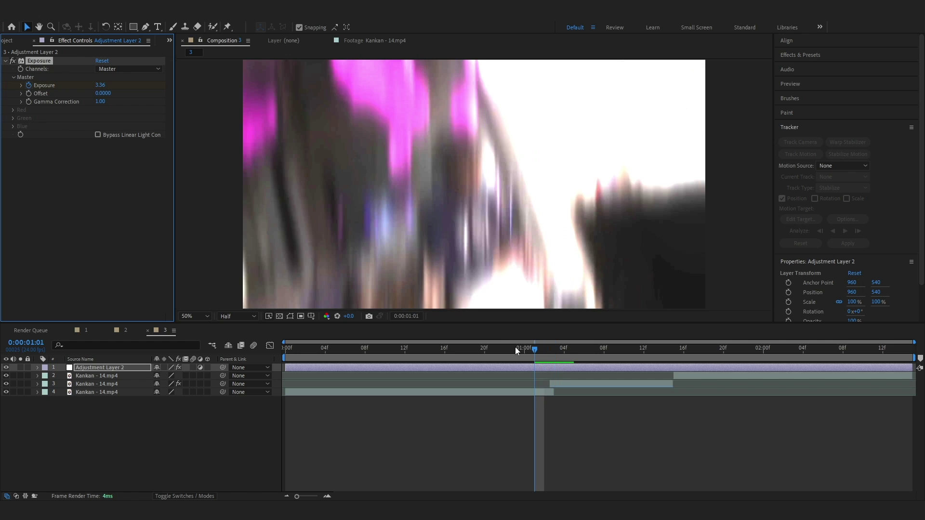
{"action": "left_click", "coordinate": [102, 146]}
Step: Keyframe Exposure back to 0 at 0:00:01:06 and preview the flash over the first cut
{"action": "key", "text": "Page_Down"}
{"action": "key", "text": "Page_Down"}
{"action": "key", "text": "Page_Down"}
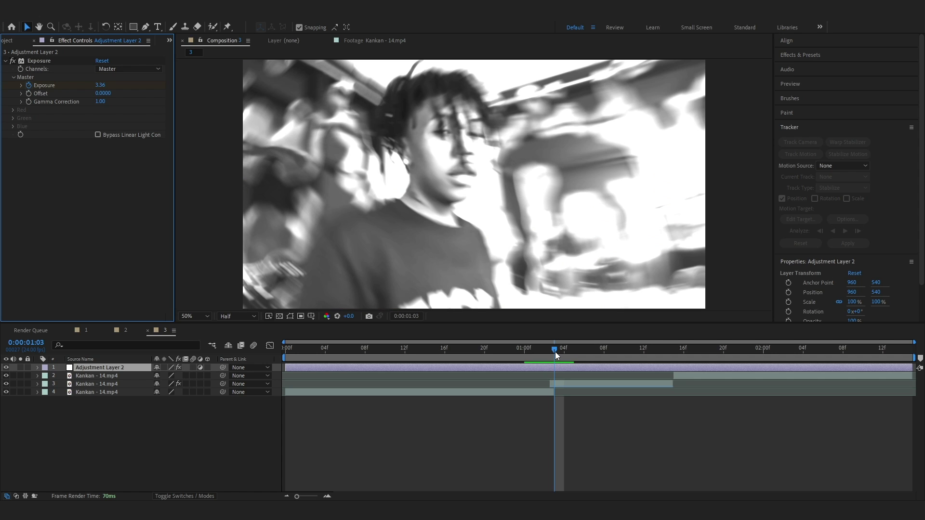
{"action": "key", "text": "Page_Down"}
{"action": "key", "text": "Page_Down"}
{"action": "key", "text": "Page_Down"}
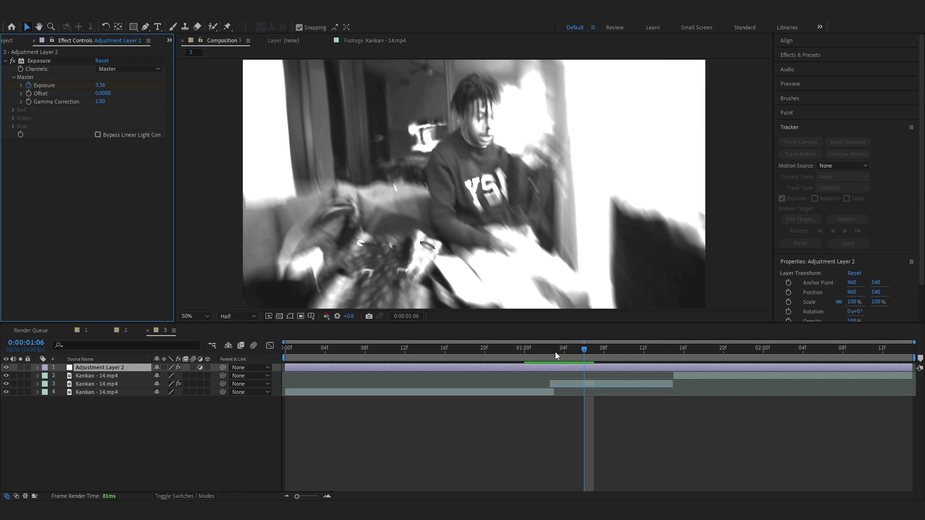
{"action": "key", "text": "u"}
{"action": "left_click", "coordinate": [109, 384]}
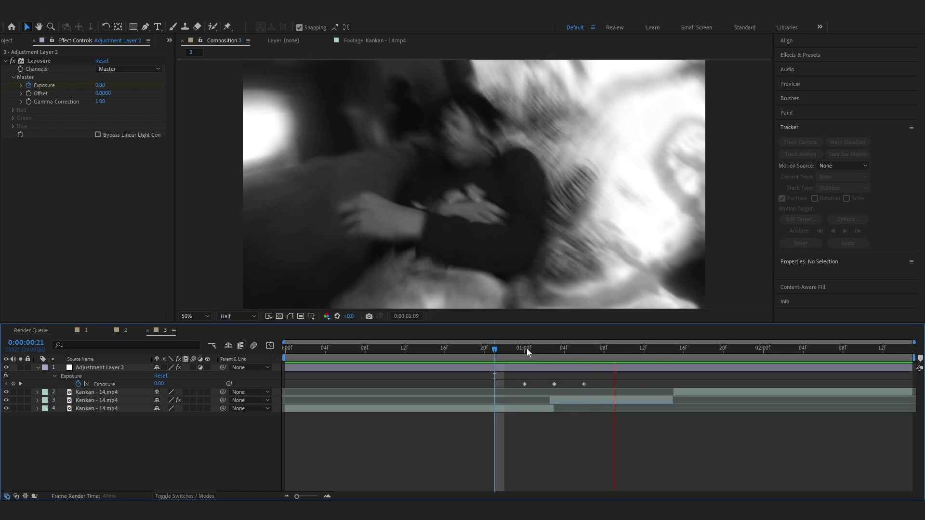
{"action": "key", "text": "space"}
Step: Copy the three Exposure keyframes and paste them at 0:00:01:12 to flash over the second cut
{"action": "left_click_drag", "start_coordinate": [634, 379], "coordinate": [505, 389]}
{"action": "left_click_drag", "start_coordinate": [322, 302], "coordinate": [322, 304]}
{"action": "key", "text": "ctrl+c"}
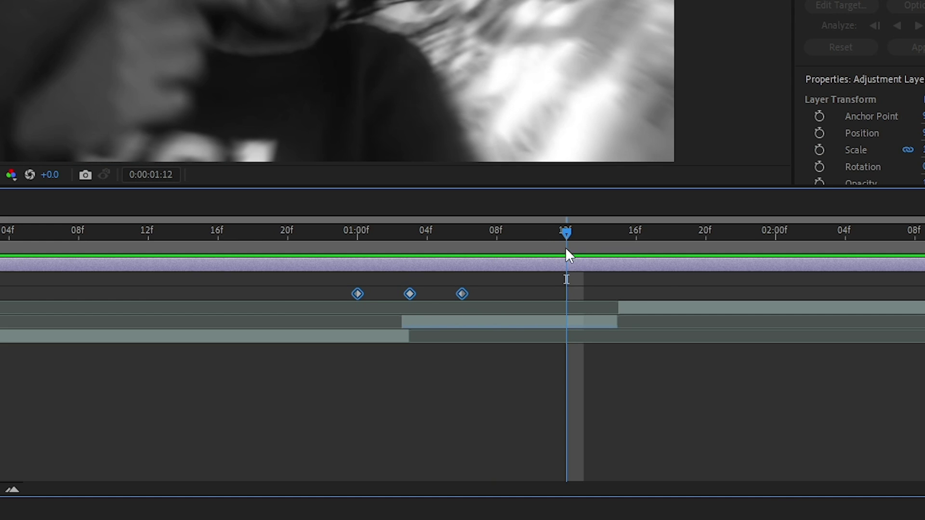
{"action": "key", "text": "ctrl+v"}
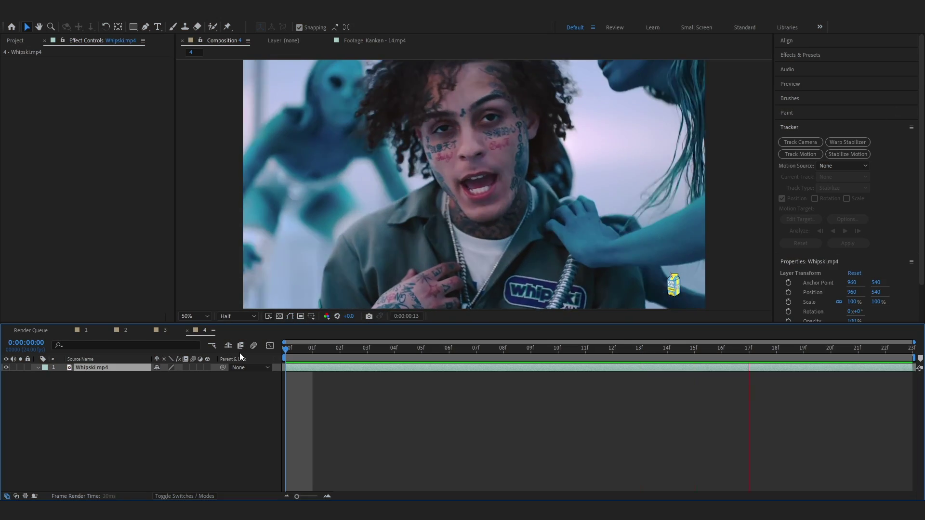
Step: Stop the preview of composition 4 and apply the Bulge effect to Whipski.mp4
{"action": "key", "text": "space"}
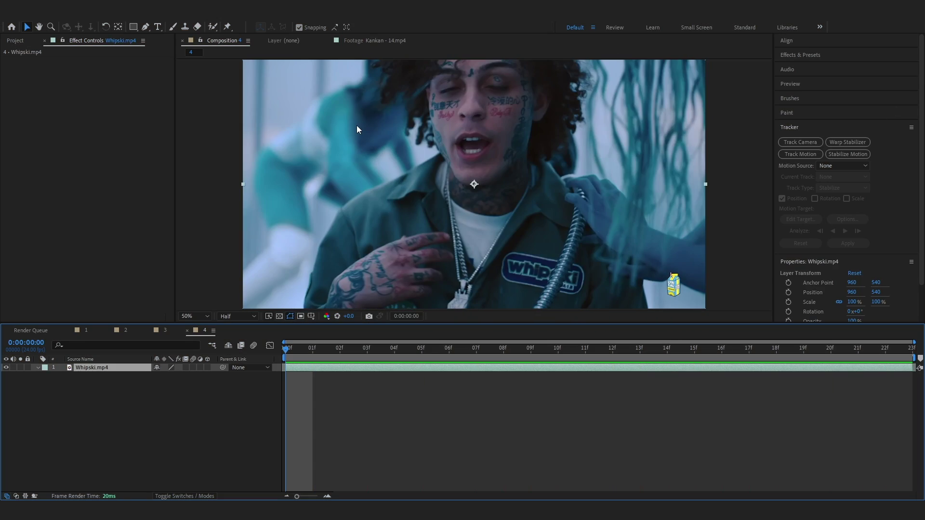
{"action": "key", "text": "ctrl+space"}
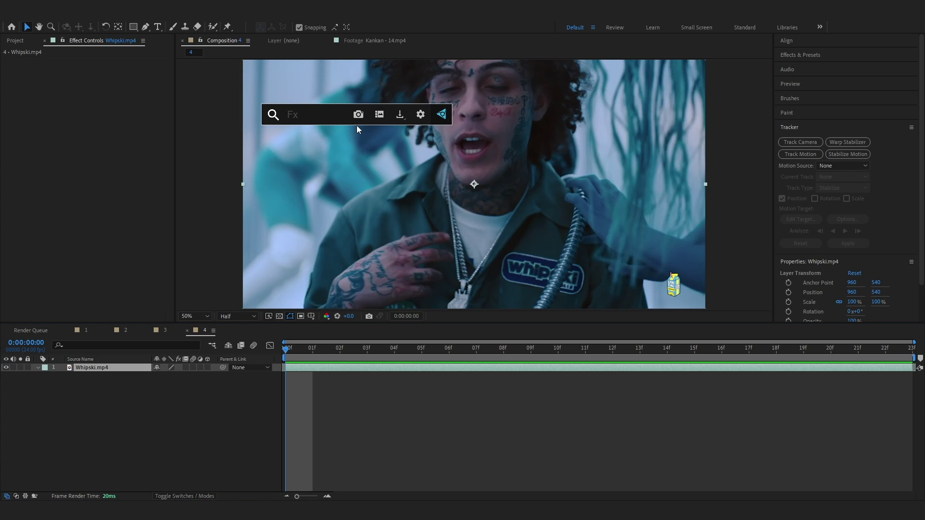
{"action": "type", "text": "bulge"}
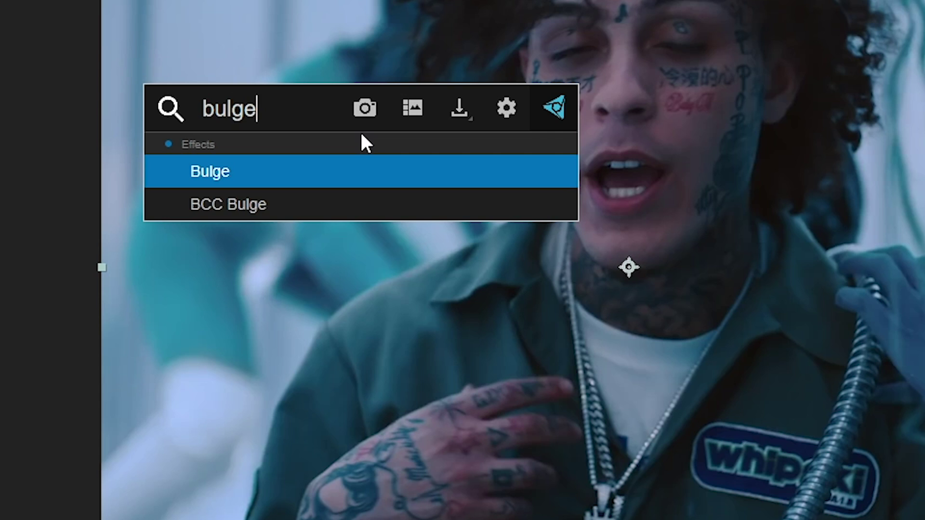
{"action": "key", "text": "Return"}
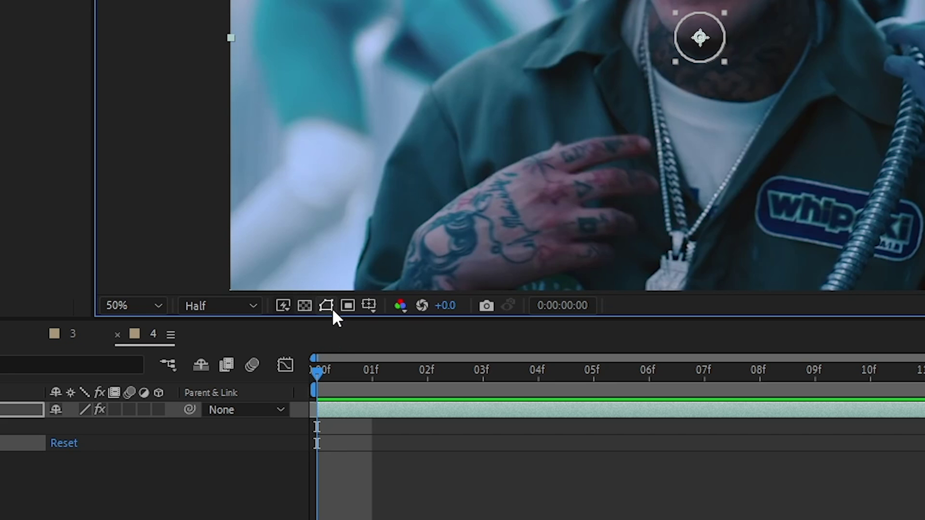
Step: Toggle mask and shape path visibility and move the Bulge Center onto the singer's eye at about 1056, 136
{"action": "left_click", "coordinate": [333, 311]}
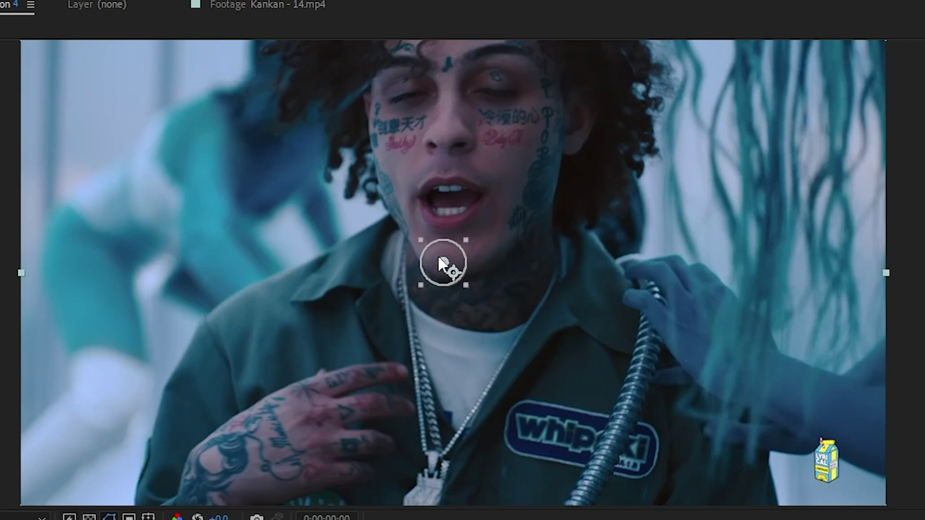
{"action": "left_click_drag", "start_coordinate": [438, 256], "coordinate": [391, 274]}
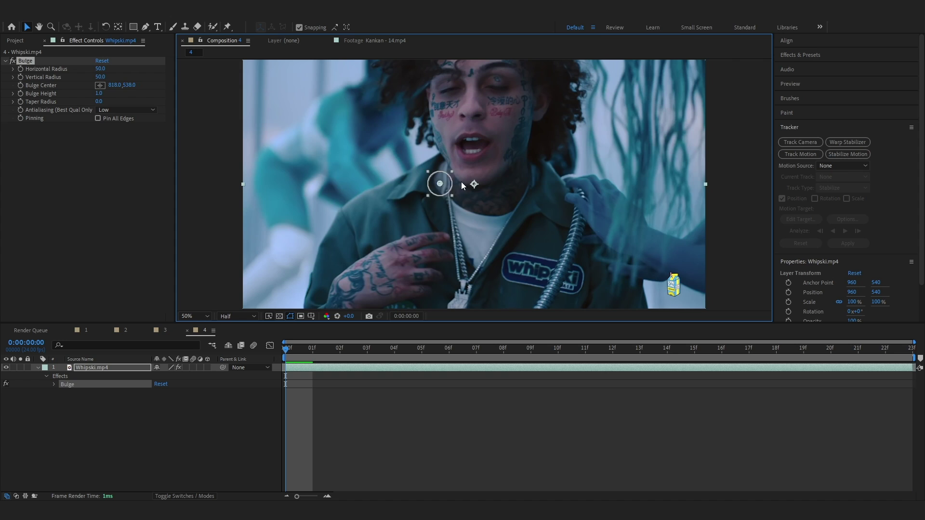
{"action": "left_click_drag", "start_coordinate": [462, 185], "coordinate": [494, 162]}
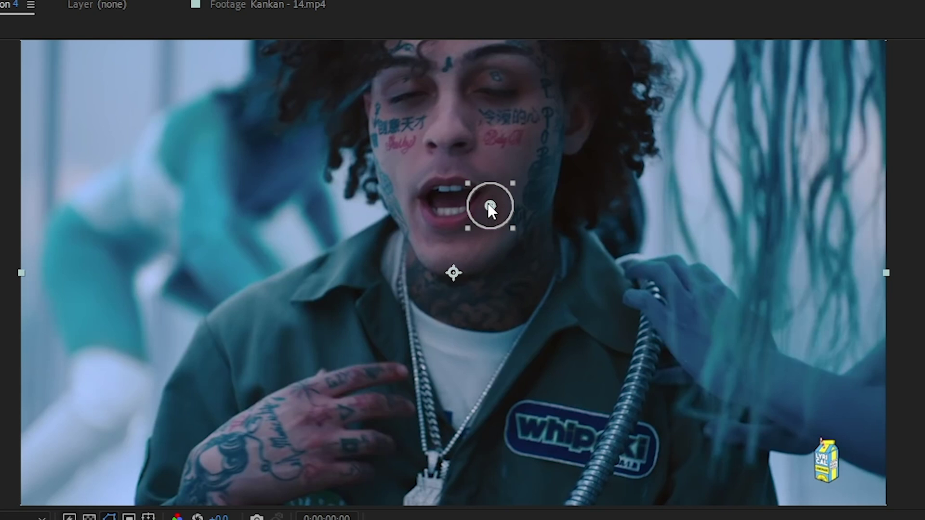
{"action": "left_click_drag", "start_coordinate": [487, 202], "coordinate": [495, 87]}
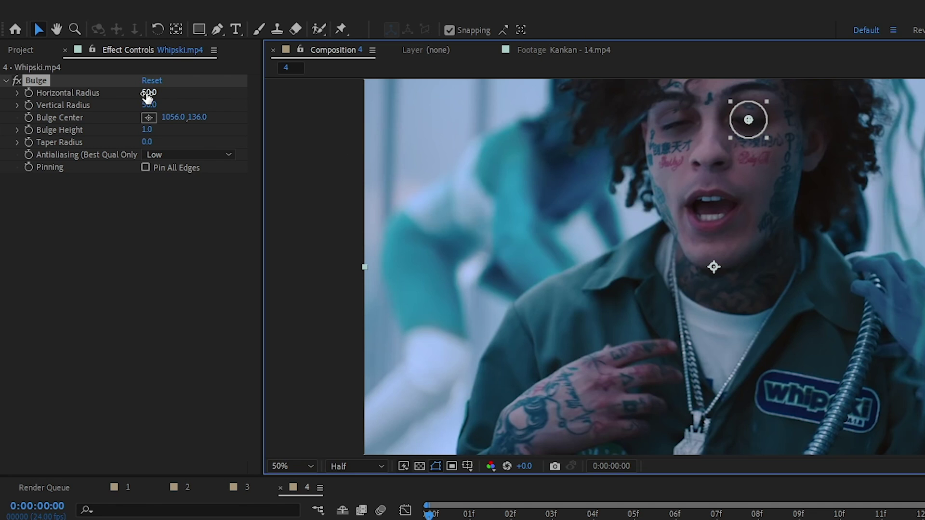
Step: Set the bulge's Horizontal Radius to 64, Vertical Radius to 57 and Bulge Height to 1.5, and preview the clip
{"action": "left_click_drag", "start_coordinate": [148, 97], "coordinate": [149, 105]}
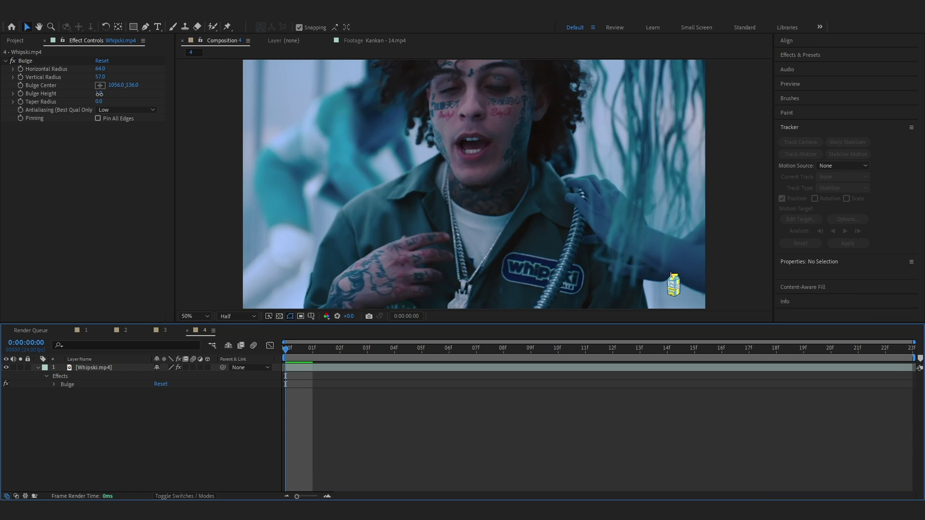
{"action": "left_click_drag", "start_coordinate": [146, 129], "coordinate": [160, 133]}
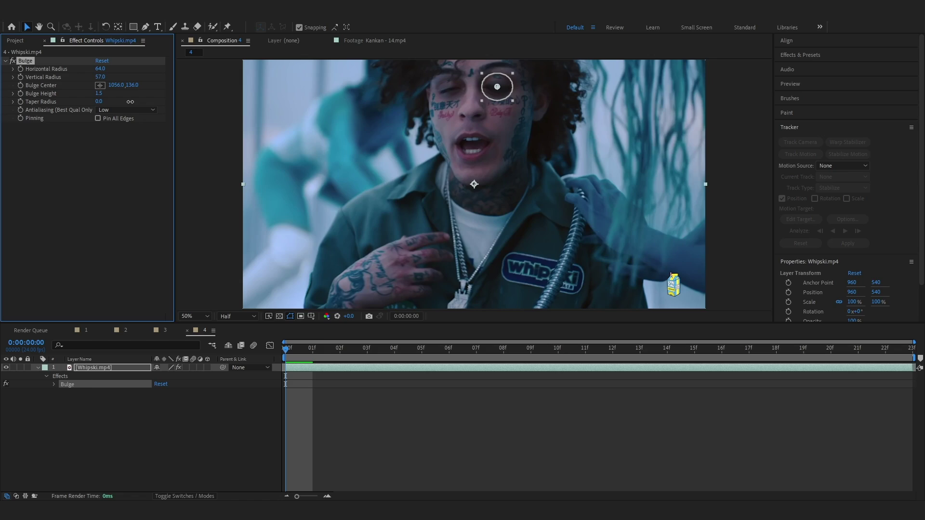
{"action": "left_click", "coordinate": [115, 213]}
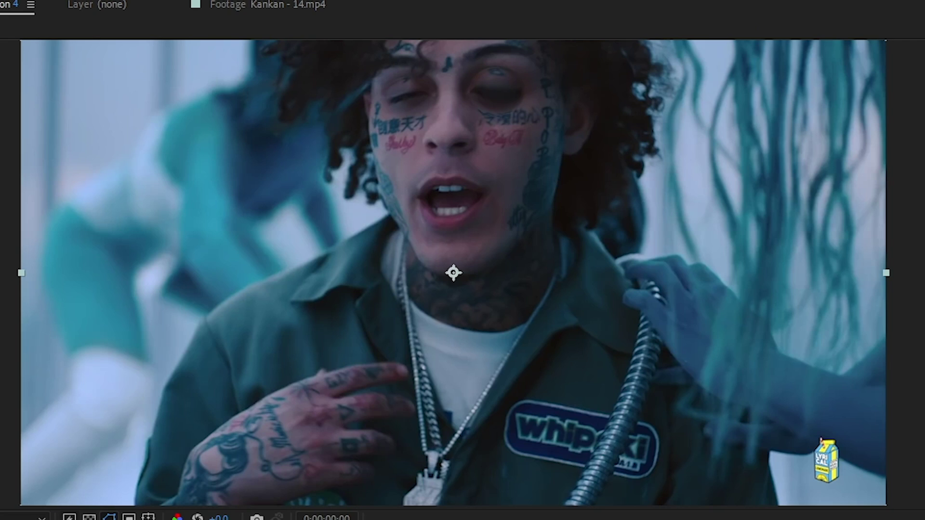
{"action": "key", "text": "space"}
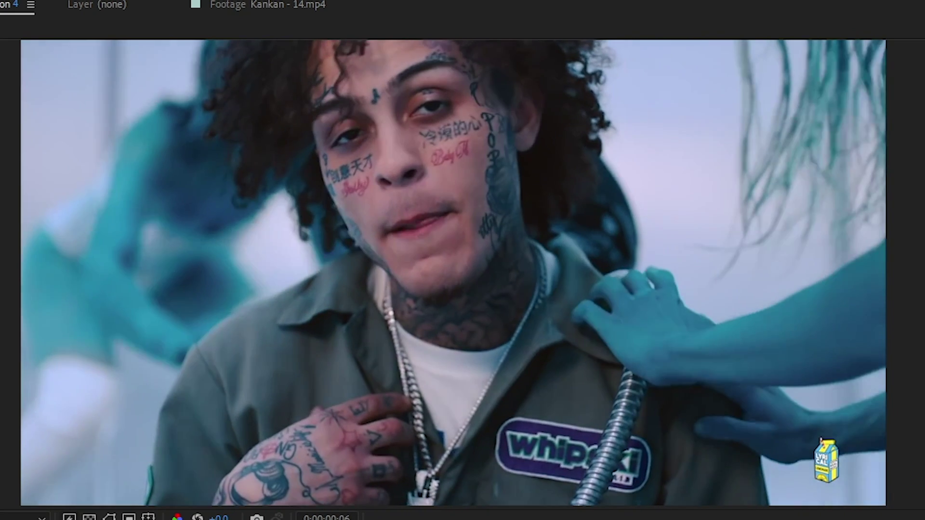
{"action": "key", "text": "space"}
{"action": "key", "text": "space"}
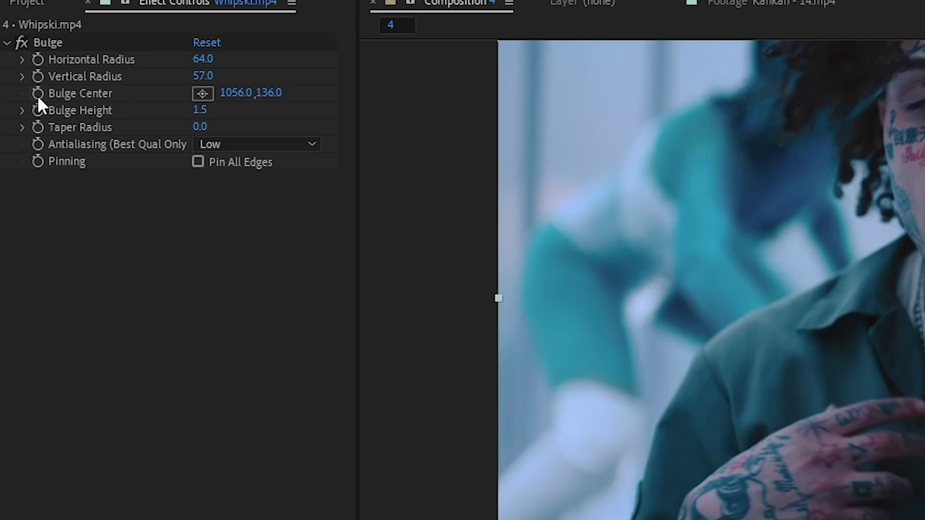
Step: Keyframe the Bulge Center from the first frame, reposition it frame by frame to follow the eye, and preview the result
{"action": "left_click", "coordinate": [38, 96]}
{"action": "key", "text": "Page_Down"}
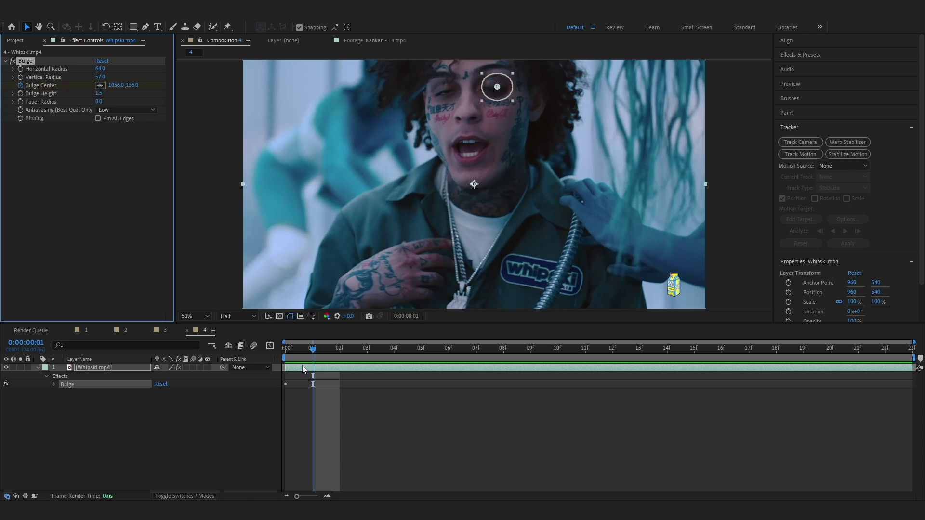
{"action": "left_click_drag", "start_coordinate": [497, 87], "coordinate": [491, 92]}
{"action": "key", "text": "Page_Down"}
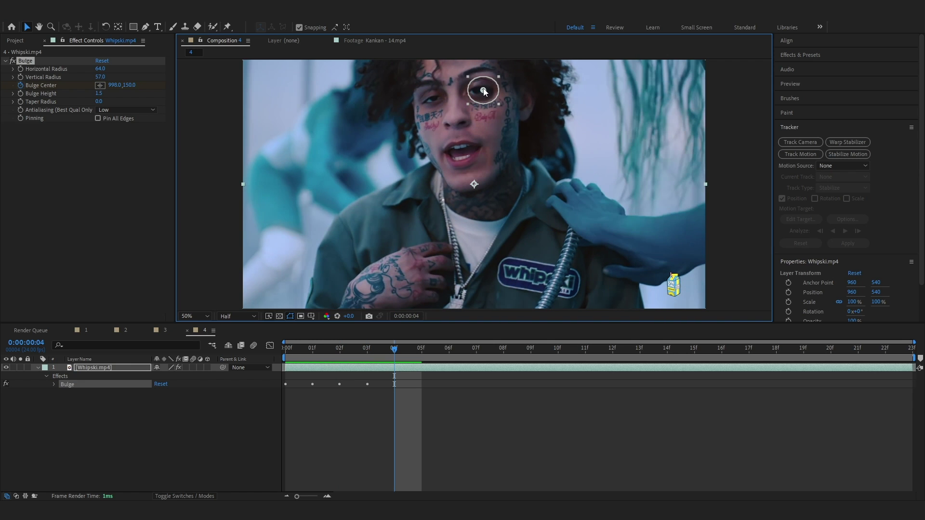
{"action": "left_click_drag", "start_coordinate": [484, 92], "coordinate": [523, 123]}
{"action": "key", "text": "Page_Down"}
{"action": "key", "text": "Page_Down"}
{"action": "key", "text": "Page_Down"}
{"action": "key", "text": "Page_Down"}
{"action": "key", "text": "Page_Down"}
{"action": "key", "text": "Page_Down"}
{"action": "key", "text": "Page_Down"}
{"action": "key", "text": "Page_Down"}
{"action": "key", "text": "Page_Down"}
{"action": "key", "text": "Page_Down"}
{"action": "key", "text": "Page_Down"}
{"action": "key", "text": "Page_Down"}
{"action": "key", "text": "Page_Down"}
{"action": "key", "text": "Page_Down"}
{"action": "key", "text": "Page_Down"}
{"action": "key", "text": "Page_Down"}
{"action": "key", "text": "Page_Down"}
{"action": "key", "text": "Page_Down"}
{"action": "key", "text": "space"}
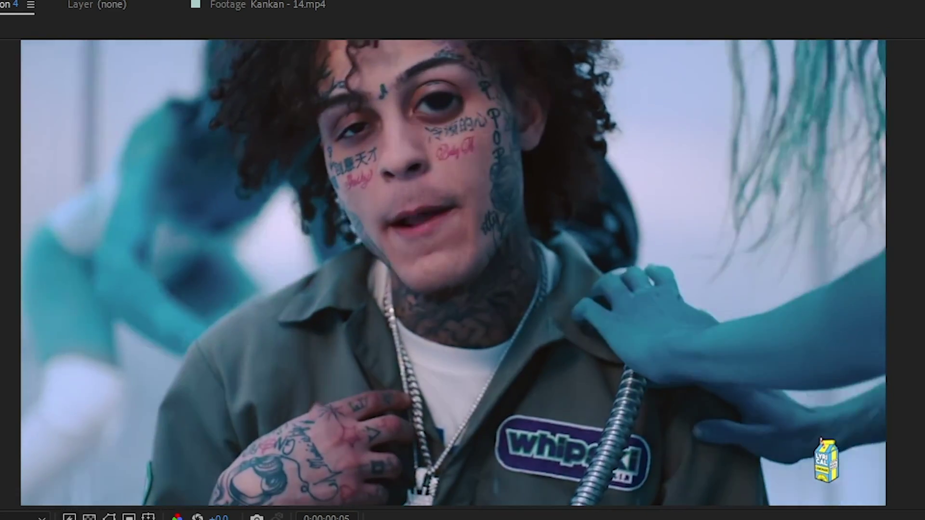
Step: Duplicate the Bulge effect on Whipski.mp4 and move the copy's Bulge Center onto the singer's other eye at about 862, 144
{"action": "key", "text": "space"}
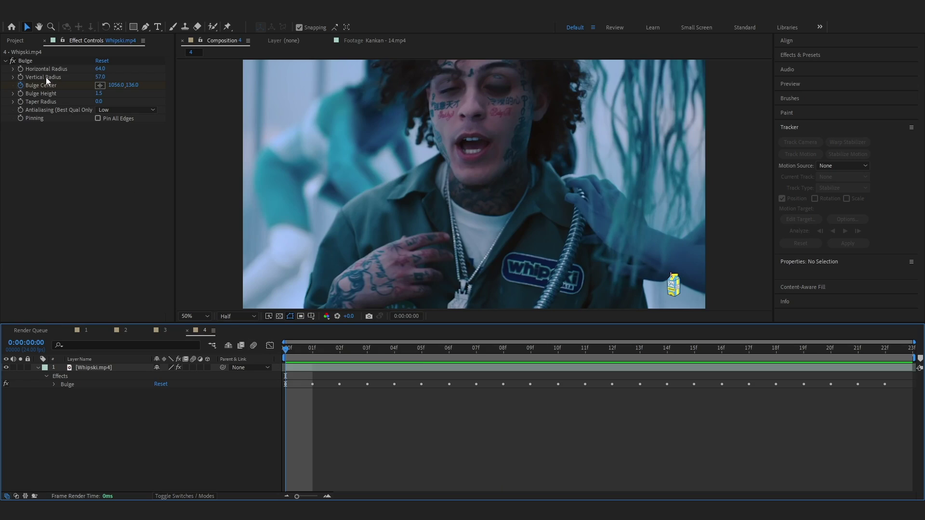
{"action": "left_click", "coordinate": [37, 60]}
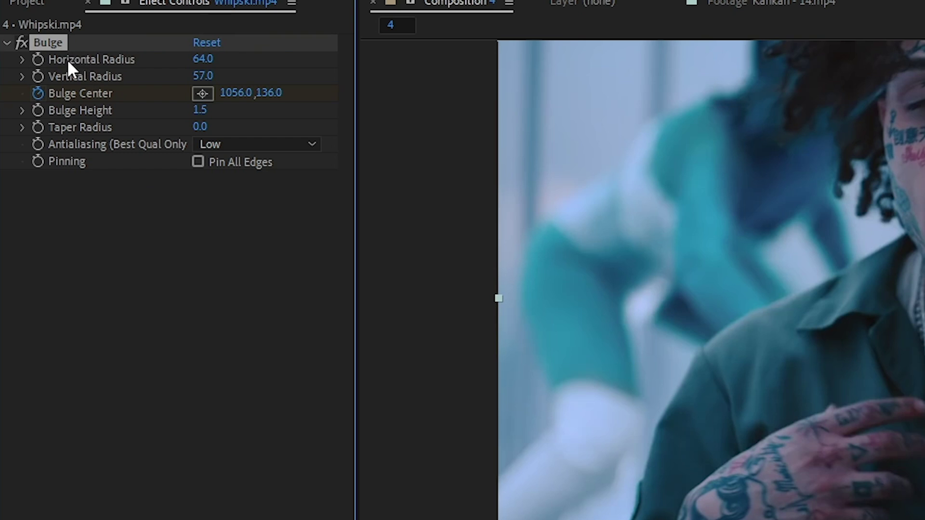
{"action": "key", "text": "ctrl+d"}
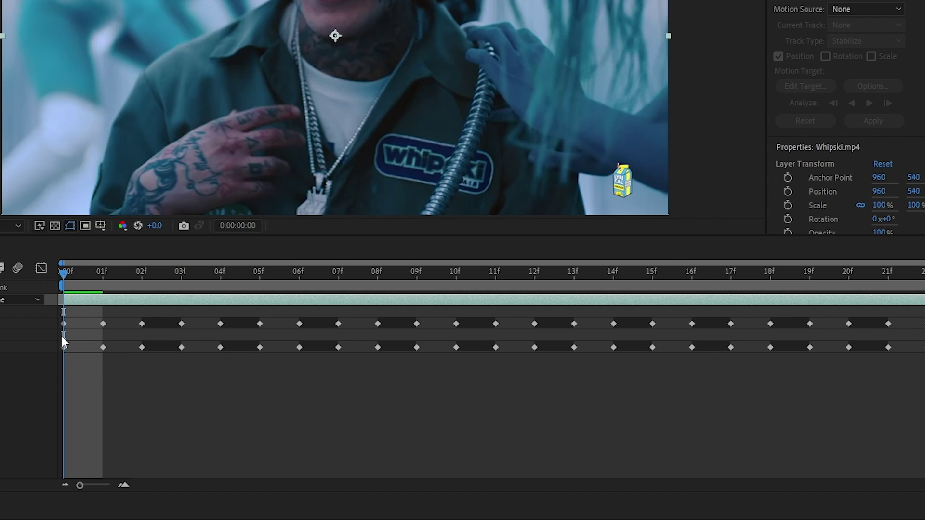
{"action": "left_click_drag", "start_coordinate": [60, 339], "coordinate": [643, 368]}
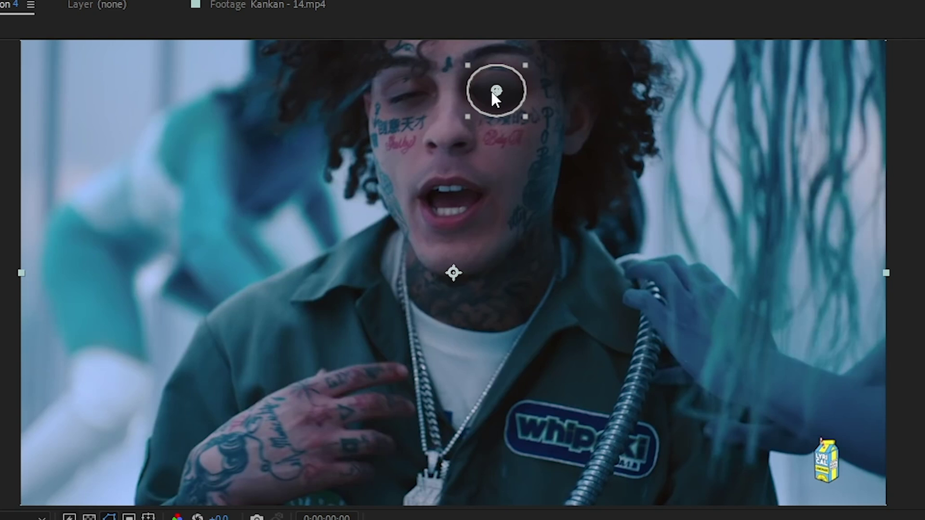
{"action": "left_click_drag", "start_coordinate": [492, 92], "coordinate": [429, 94]}
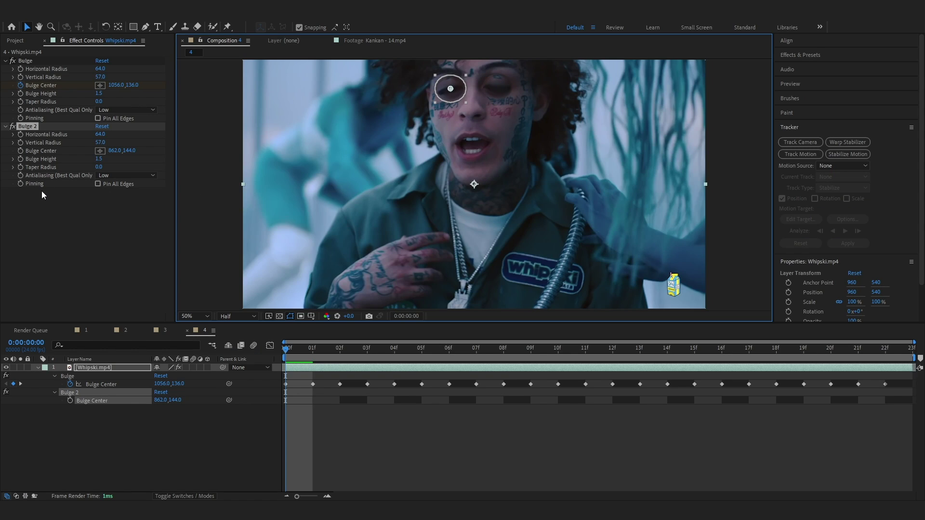
Step: Keyframe the second bulge's center frame by frame to follow the other eye, collapse the layer's properties and preview the result
{"action": "key", "text": "space"}
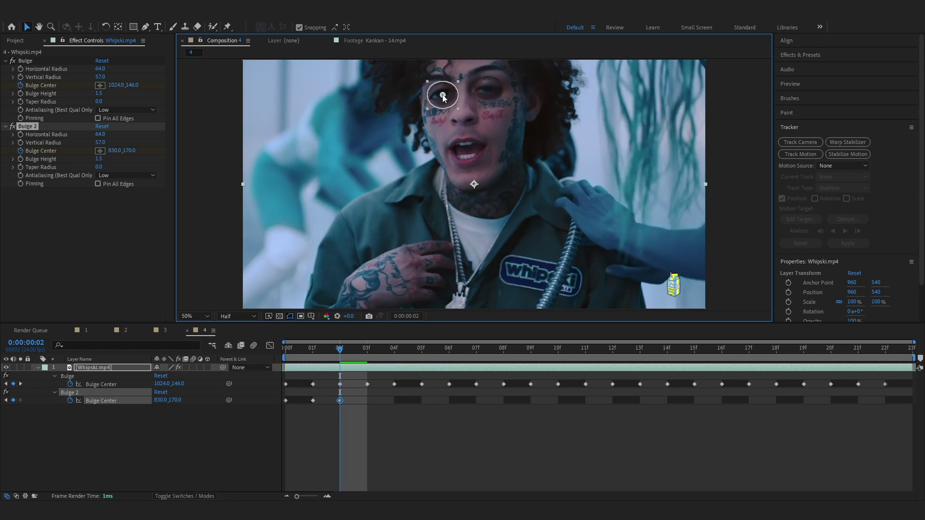
{"action": "left_click", "coordinate": [37, 367]}
{"action": "key", "text": "space"}
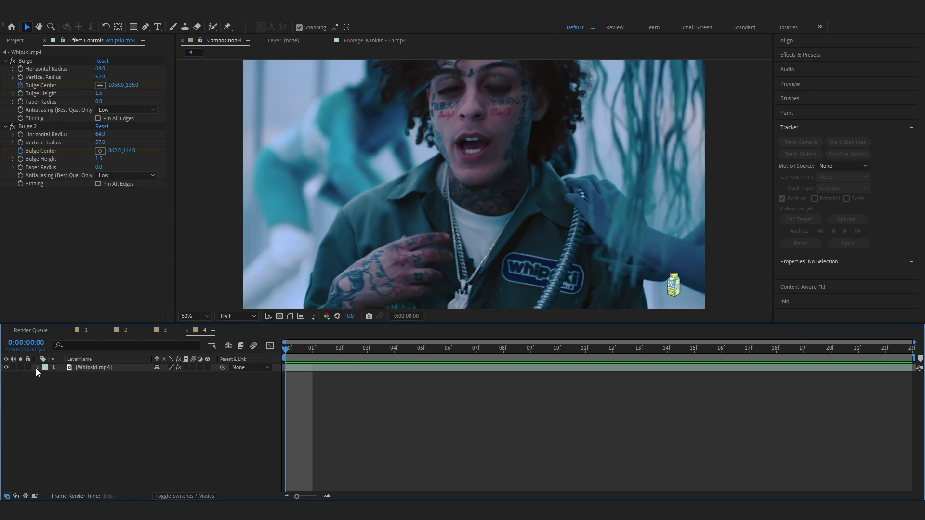
{"action": "key", "text": "space"}
{"action": "key", "text": "space"}
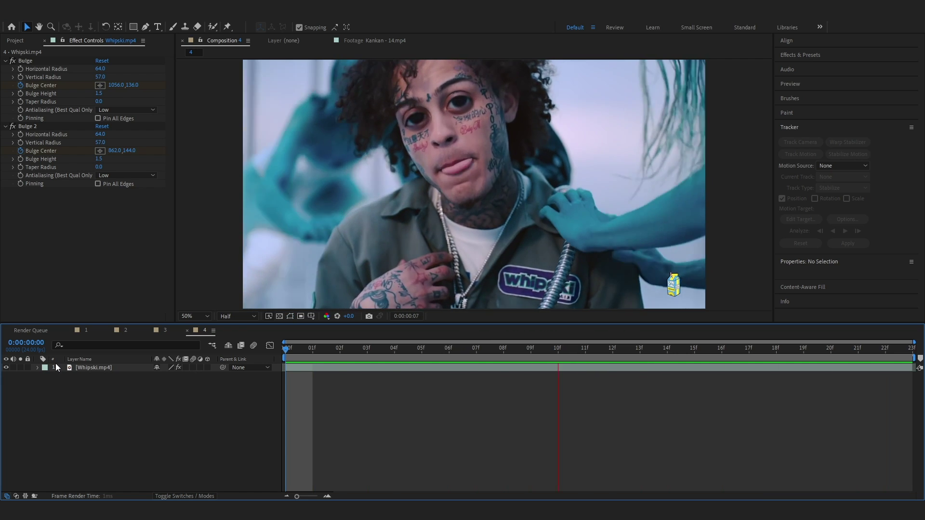
Step: Move the Whipski.mp4 layer's anchor point between the singer's eyes, at about 832, 194
{"action": "left_click", "coordinate": [88, 369]}
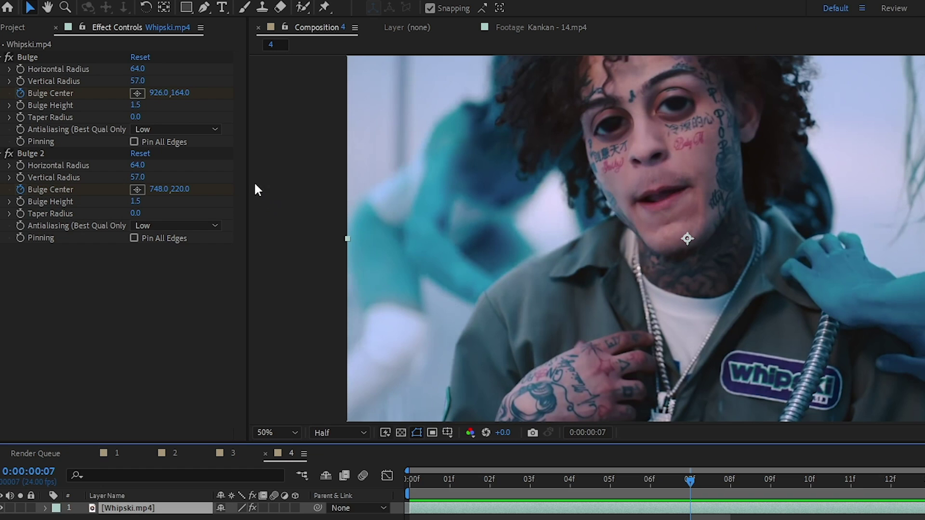
{"action": "left_click", "coordinate": [163, 10]}
{"action": "left_click_drag", "start_coordinate": [688, 239], "coordinate": [645, 121]}
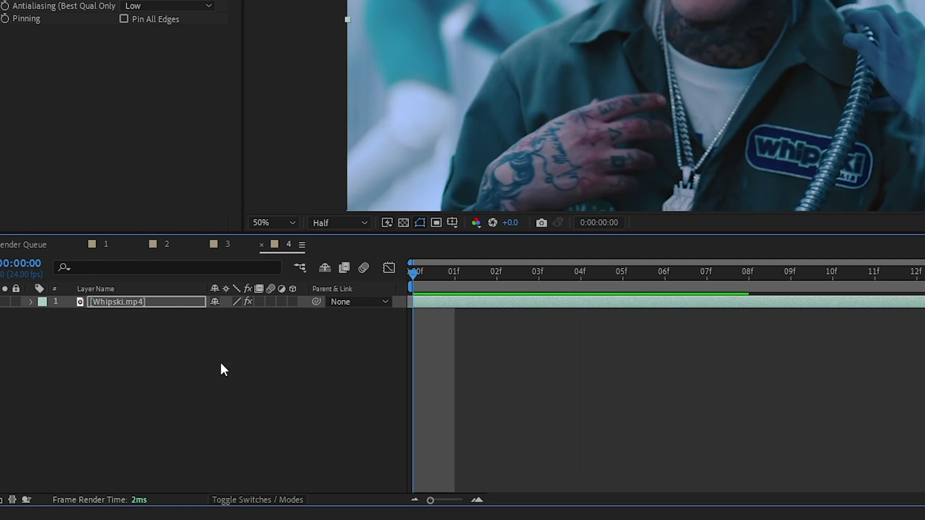
Step: Keyframe the layer's Scale from 100% at the first frame to about 160%, placing the end keyframe at frame 16
{"action": "key", "text": "s"}
{"action": "left_click", "coordinate": [68, 313]}
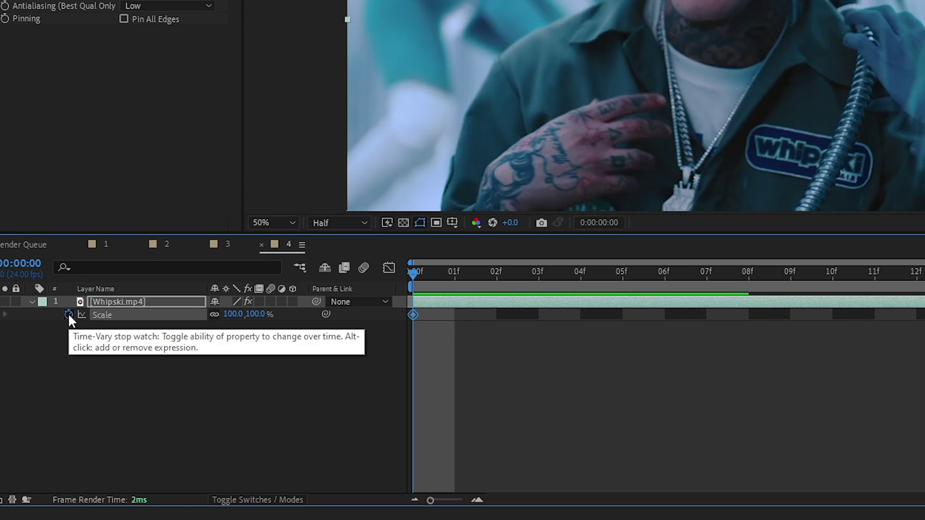
{"action": "left_click_drag", "start_coordinate": [569, 273], "coordinate": [666, 362]}
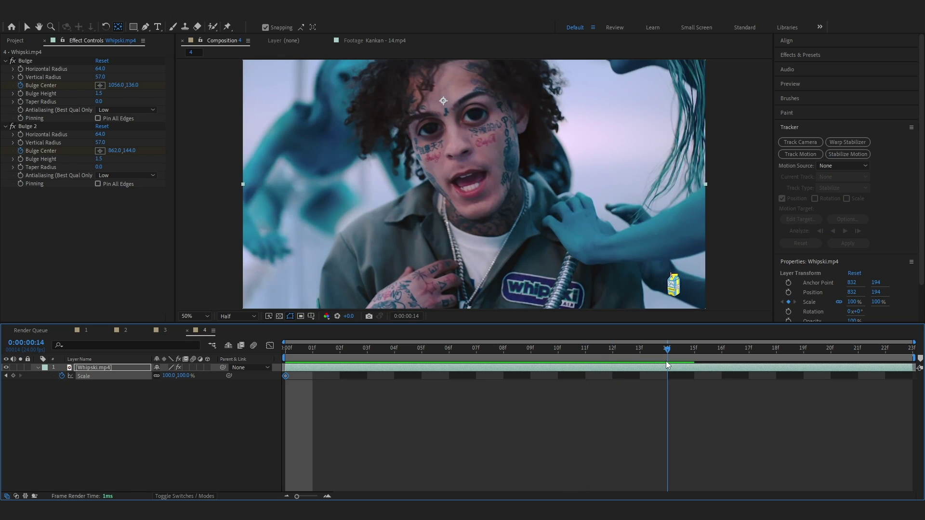
{"action": "left_click_drag", "start_coordinate": [166, 375], "coordinate": [205, 380]}
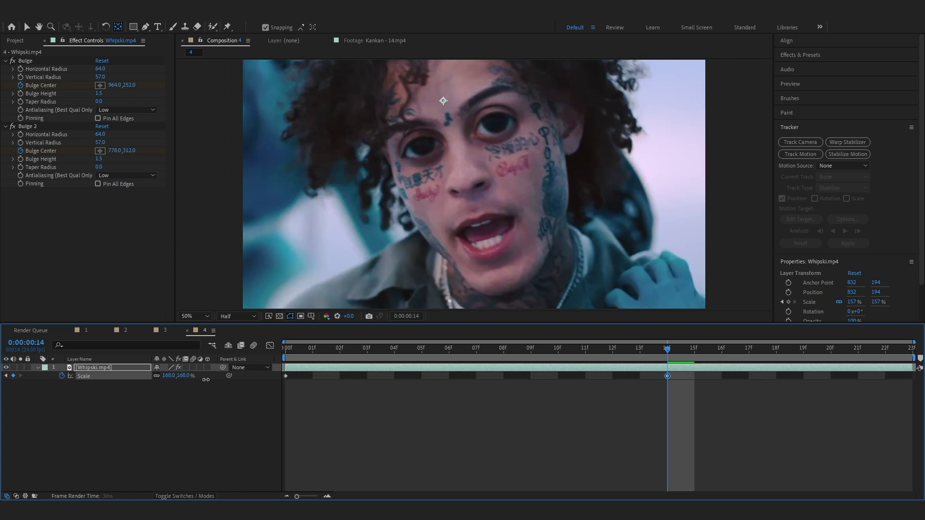
{"action": "left_click_drag", "start_coordinate": [668, 376], "coordinate": [221, 403]}
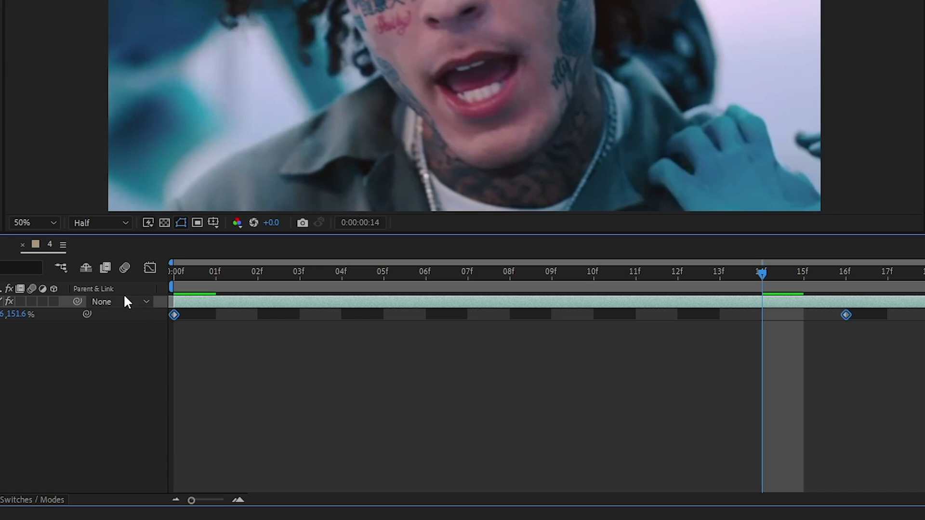
Step: Easy-ease both Scale keyframes, reshape the curve in the Graph Editor to rise steeply early and settle slowly, and preview with motion blur enabled
{"action": "key", "text": "F9"}
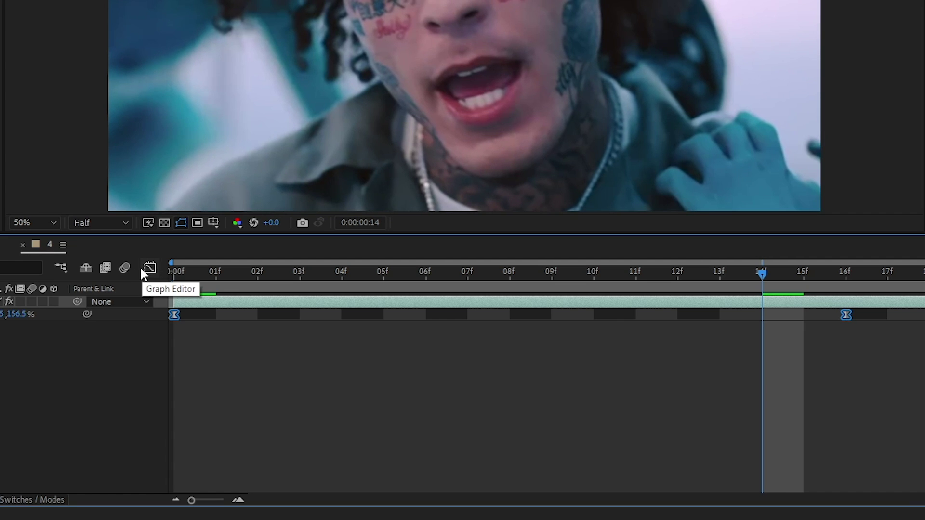
{"action": "left_click", "coordinate": [143, 270]}
{"action": "left_click", "coordinate": [589, 361]}
{"action": "left_click_drag", "start_coordinate": [622, 309], "coordinate": [189, 308]}
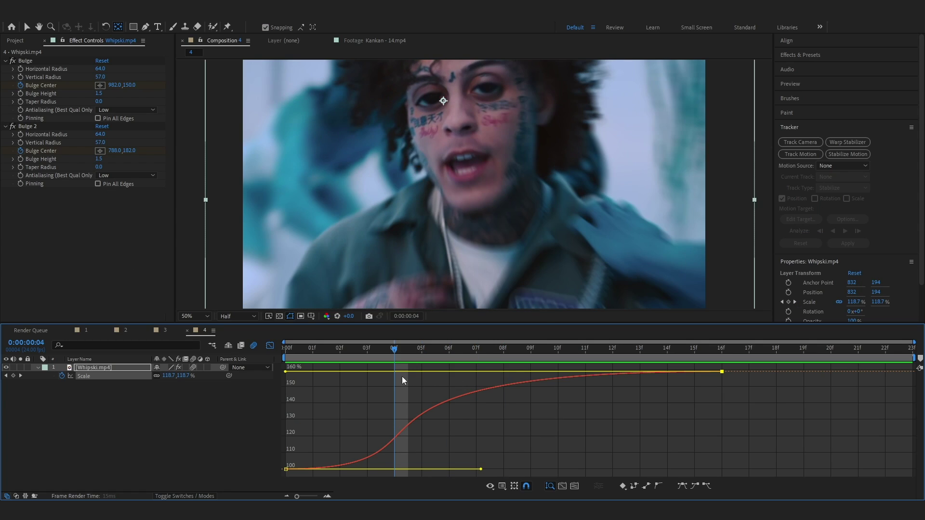
{"action": "left_click_drag", "start_coordinate": [402, 377], "coordinate": [447, 385]}
{"action": "key", "text": "space"}
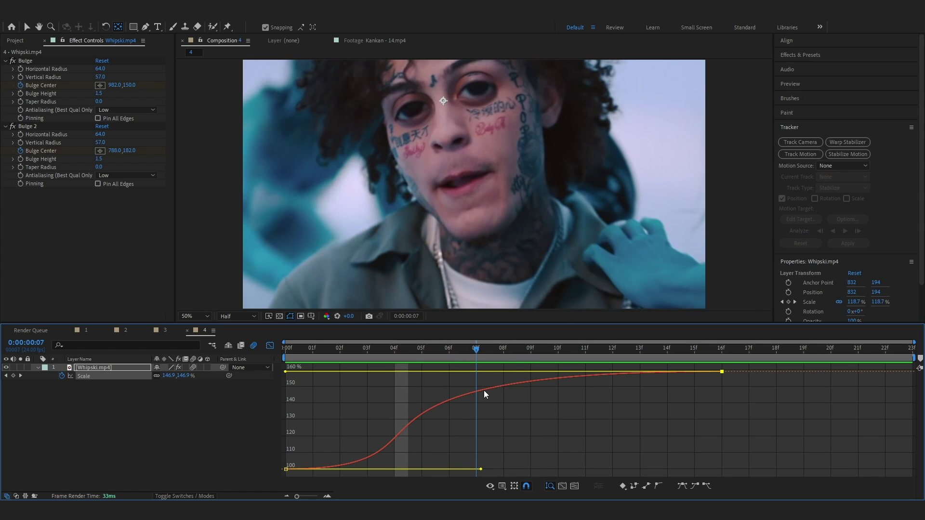
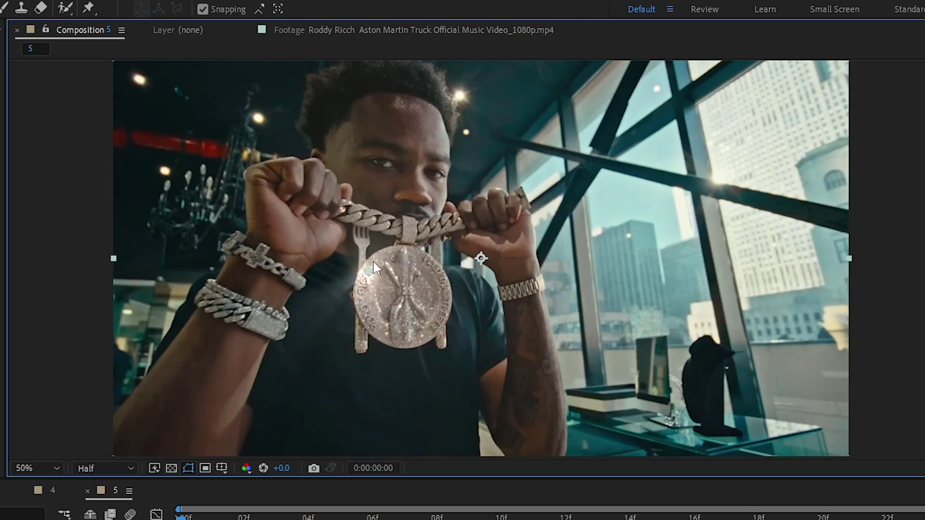
Step: Place the CC Light Rays center on the pendant's left edge at 656, 632 and set Intensity to 140
{"action": "left_click_drag", "start_coordinate": [373, 262], "coordinate": [362, 287]}
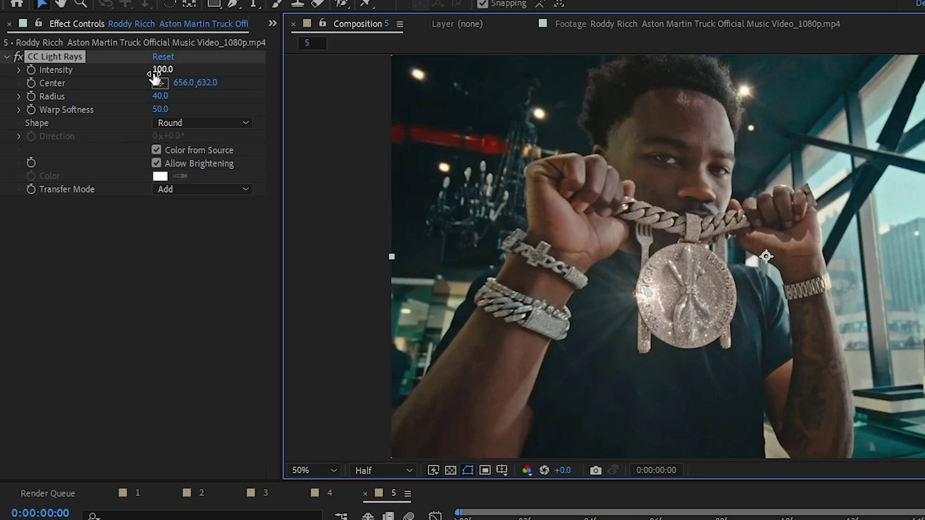
{"action": "left_click_drag", "start_coordinate": [155, 75], "coordinate": [250, 126]}
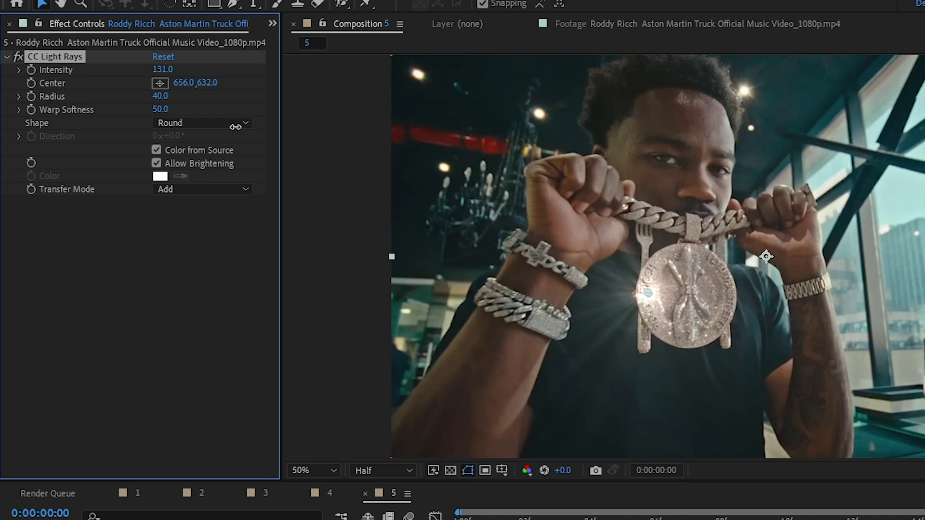
Step: Keyframe the light rays' Center on every frame through 1:06 to shift the glint around the moving pendant, and preview the result
{"action": "left_click", "coordinate": [29, 83]}
{"action": "key", "text": "Page_Down"}
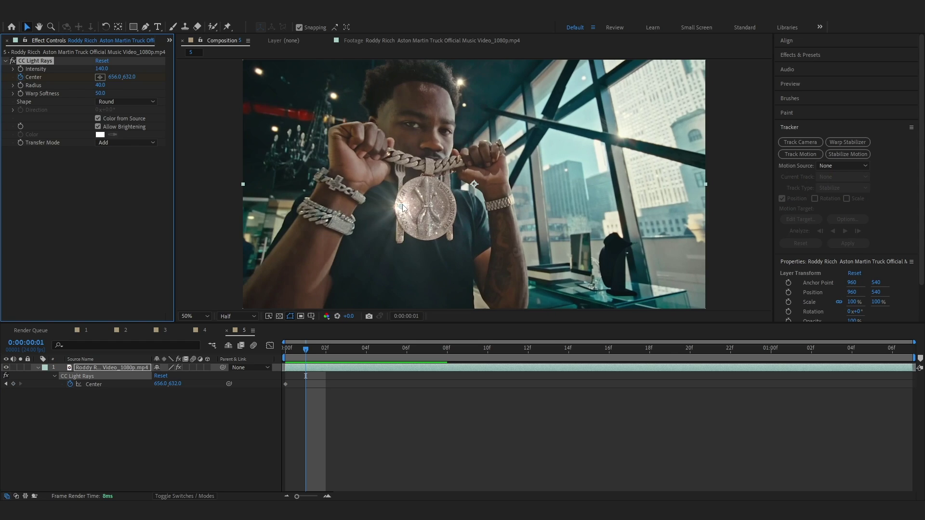
{"action": "left_click_drag", "start_coordinate": [403, 204], "coordinate": [410, 195]}
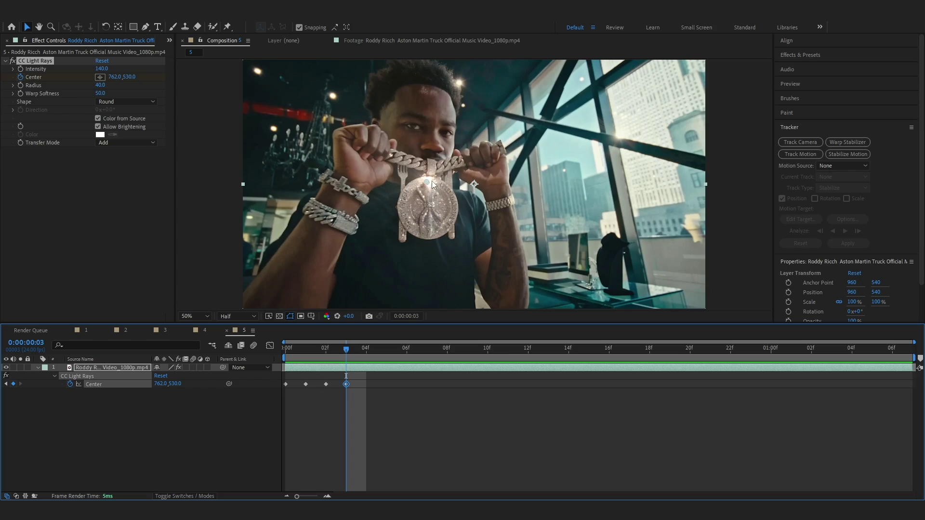
{"action": "key", "text": "space"}
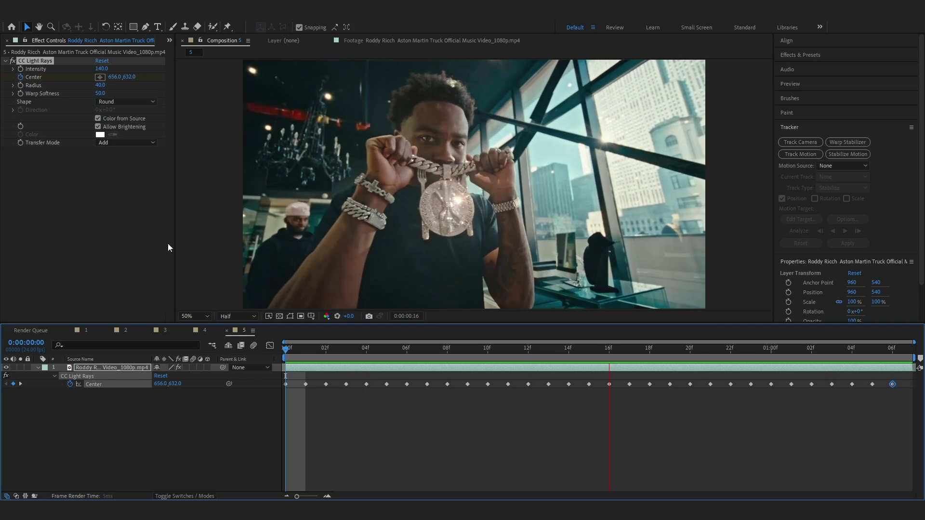
{"action": "key", "text": "space"}
{"action": "key", "text": "space"}
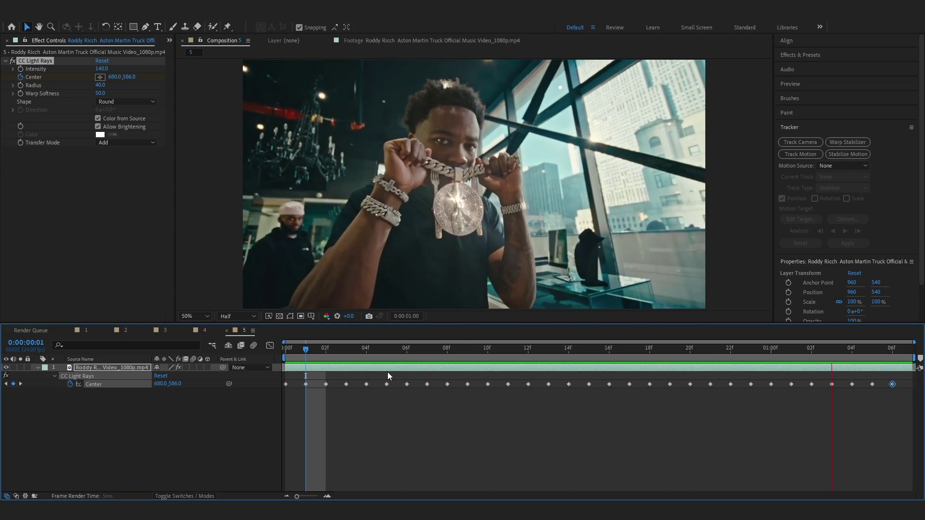
{"action": "key", "text": "Page_Down"}
{"action": "key", "text": "Page_Down"}
{"action": "key", "text": "Page_Down"}
{"action": "key", "text": "Page_Down"}
{"action": "key", "text": "Page_Down"}
{"action": "key", "text": "Page_Down"}
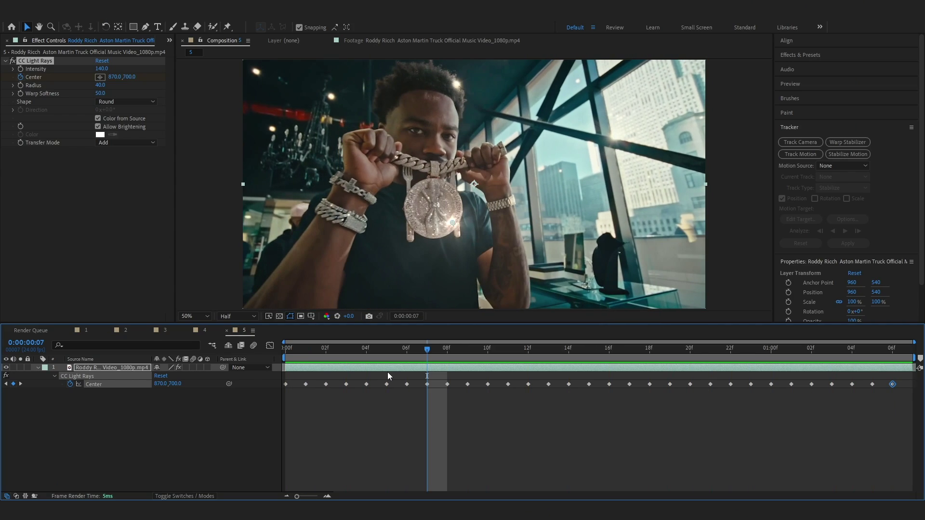
{"action": "key", "text": "Home"}
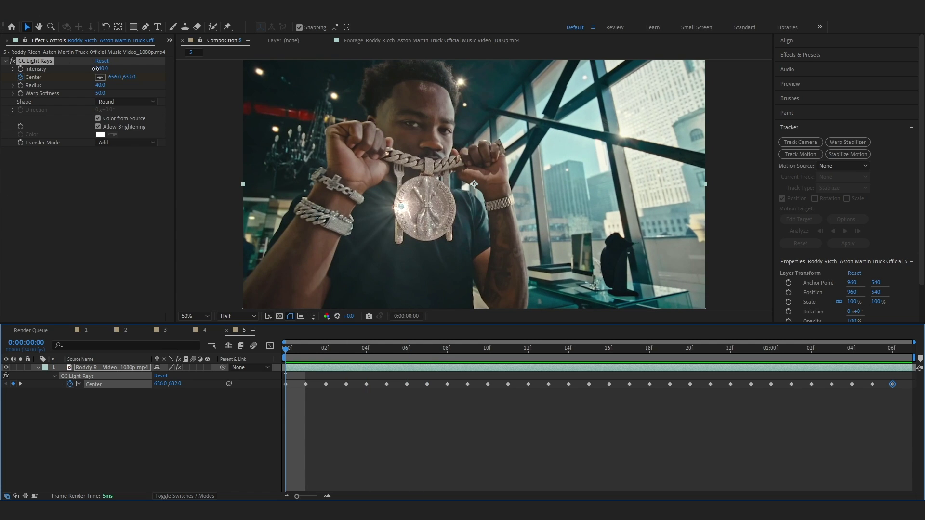
Step: Set the CC Light Rays Intensity to 162 and preview the stronger glint
{"action": "left_click_drag", "start_coordinate": [96, 69], "coordinate": [104, 70]}
{"action": "key", "text": "space"}
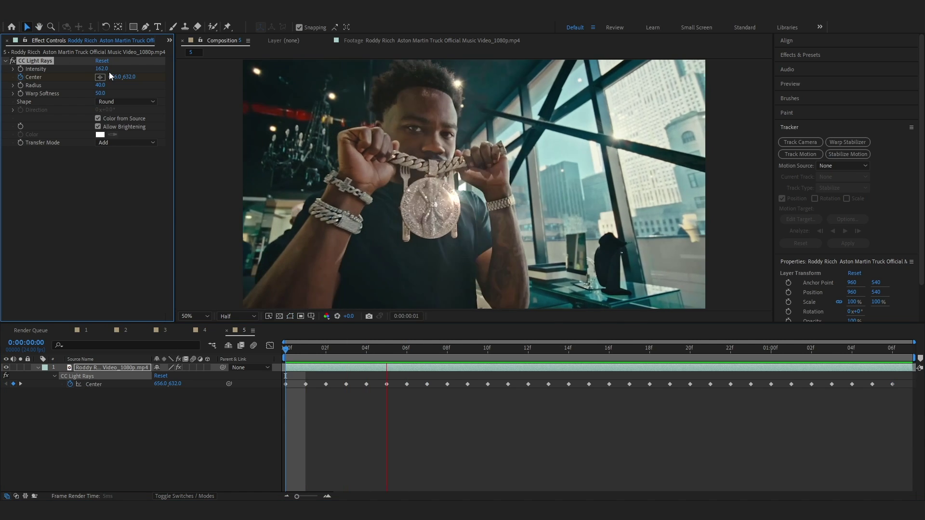
{"action": "key", "text": "space"}
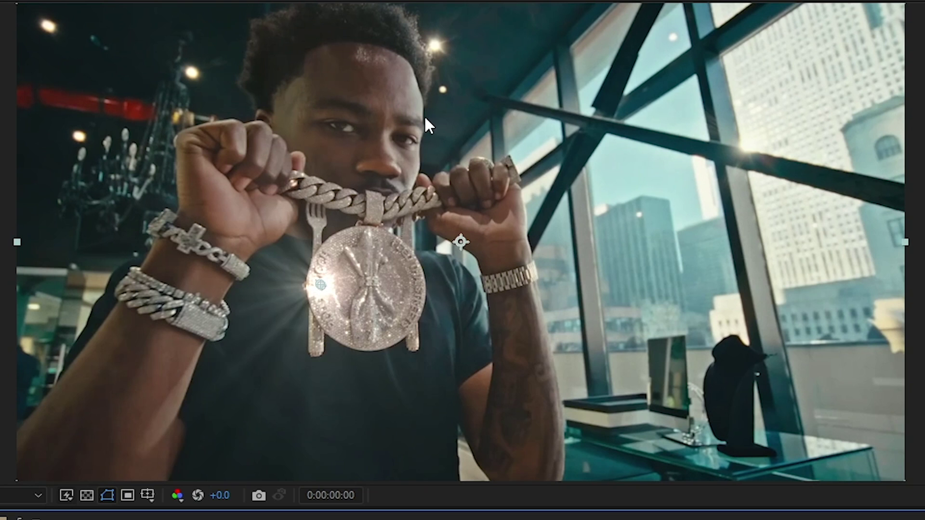
Step: Apply CC Vignette to the footage, center it on the pendant at 766, 630 and increase its Amount to darken the edges
{"action": "key", "text": "ctrl+space"}
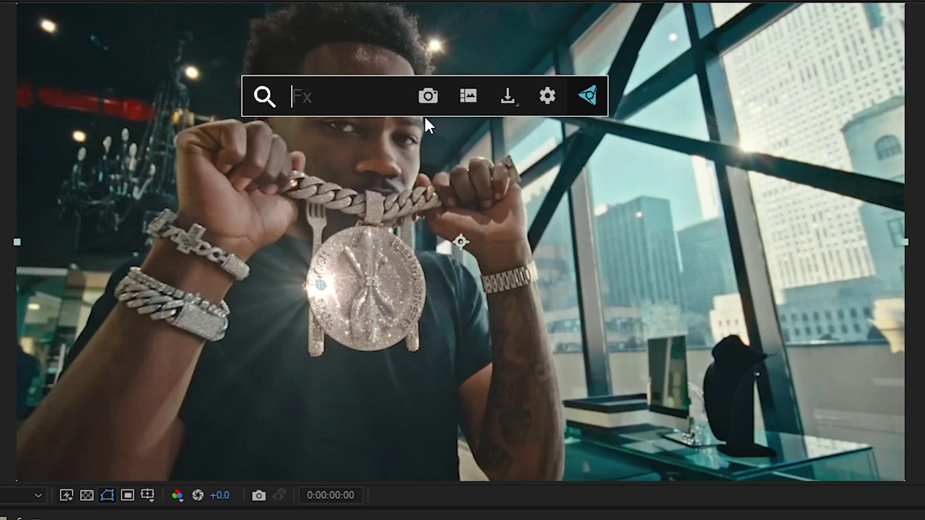
{"action": "type", "text": "cc vi"}
{"action": "key", "text": "Return"}
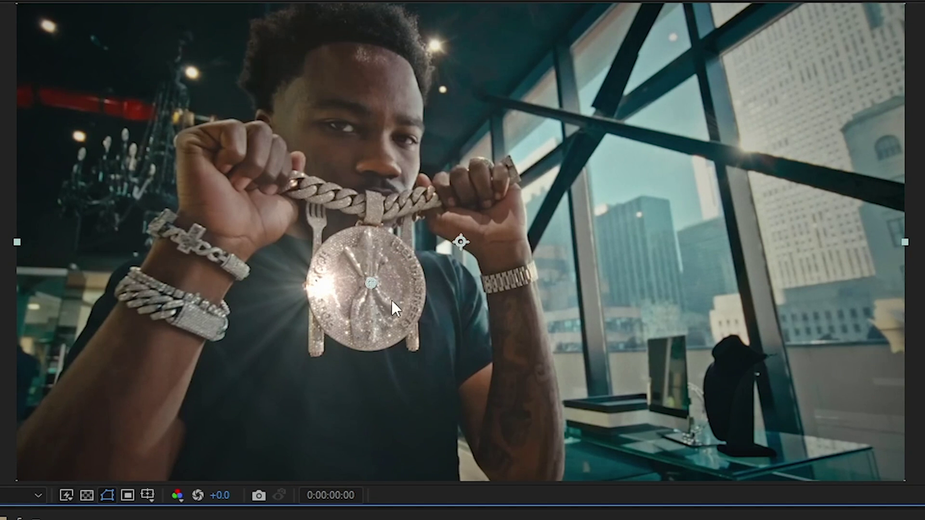
{"action": "key", "text": "space"}
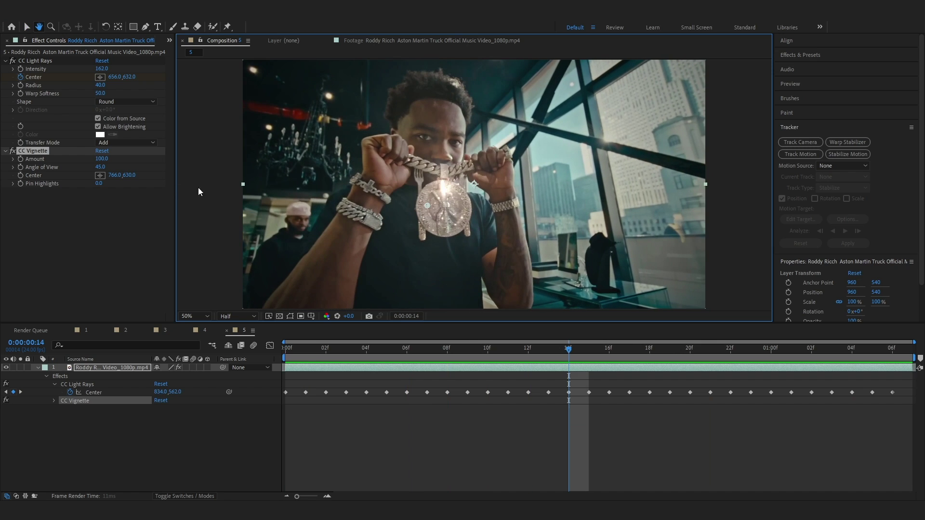
{"action": "left_click_drag", "start_coordinate": [104, 162], "coordinate": [187, 186]}
Step: Apply Curves to the footage and shape a contrast curve that lowers the shadows and lifts the highlights on the RGB channel
{"action": "type", "text": "c"}
{"action": "type", "text": "ur"}
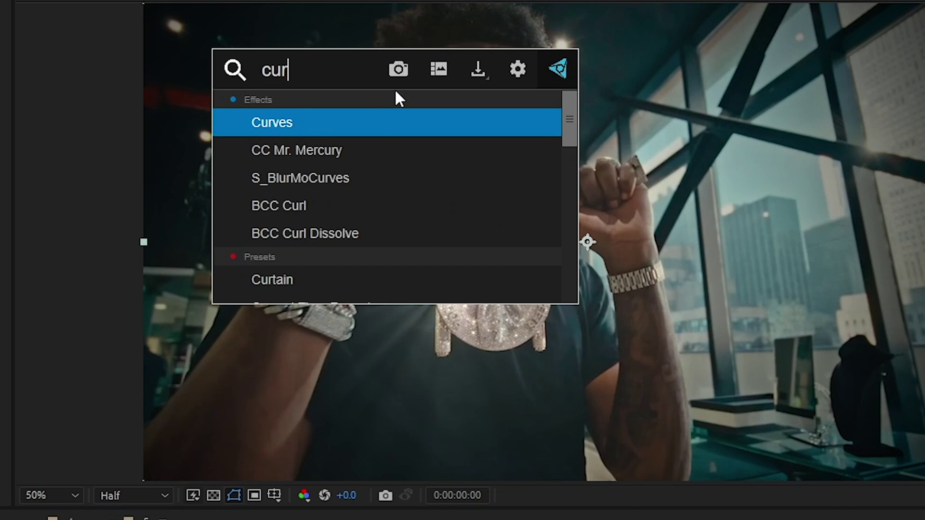
{"action": "key", "text": "Return"}
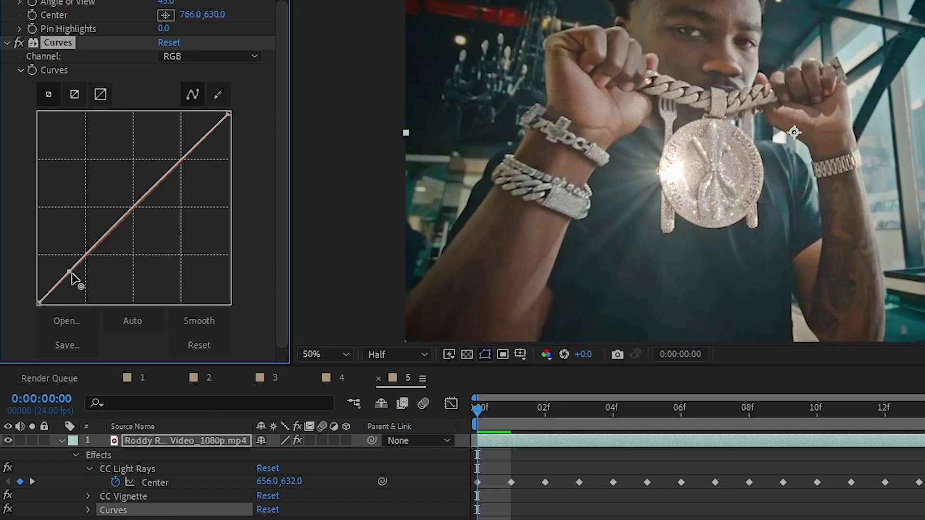
{"action": "left_click_drag", "start_coordinate": [71, 273], "coordinate": [76, 287]}
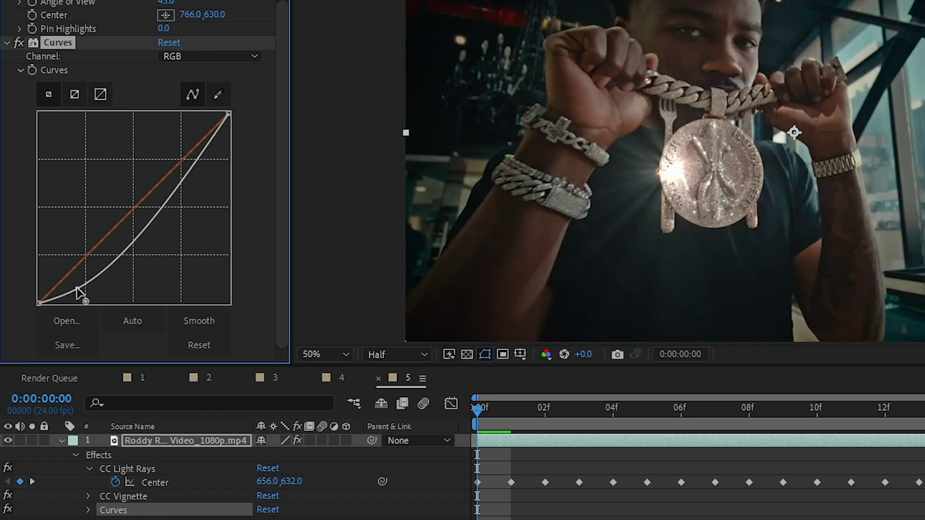
{"action": "left_click_drag", "start_coordinate": [188, 165], "coordinate": [193, 142]}
{"action": "left_click_drag", "start_coordinate": [78, 284], "coordinate": [82, 287]}
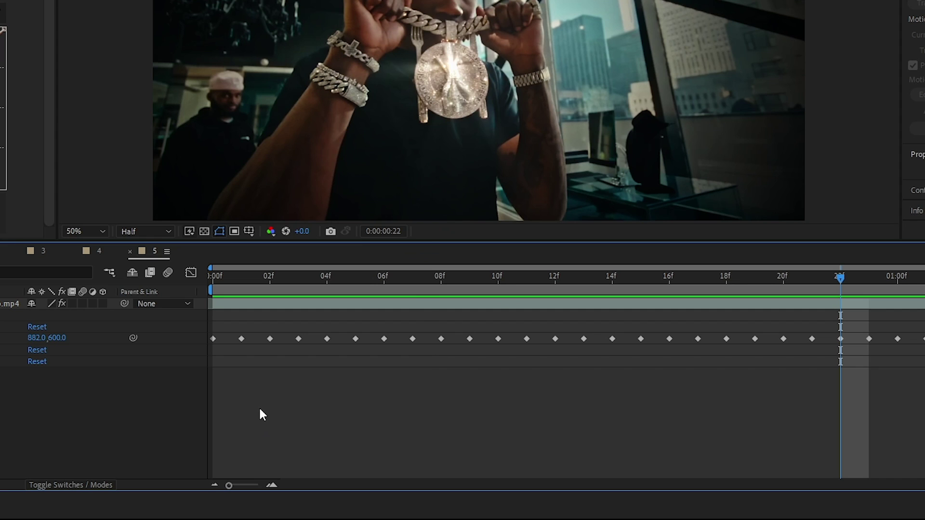
Step: Add an adjustment layer above the footage in composition 5
{"action": "right_click", "coordinate": [259, 406]}
{"action": "mouse_move", "coordinate": [338, 250]}
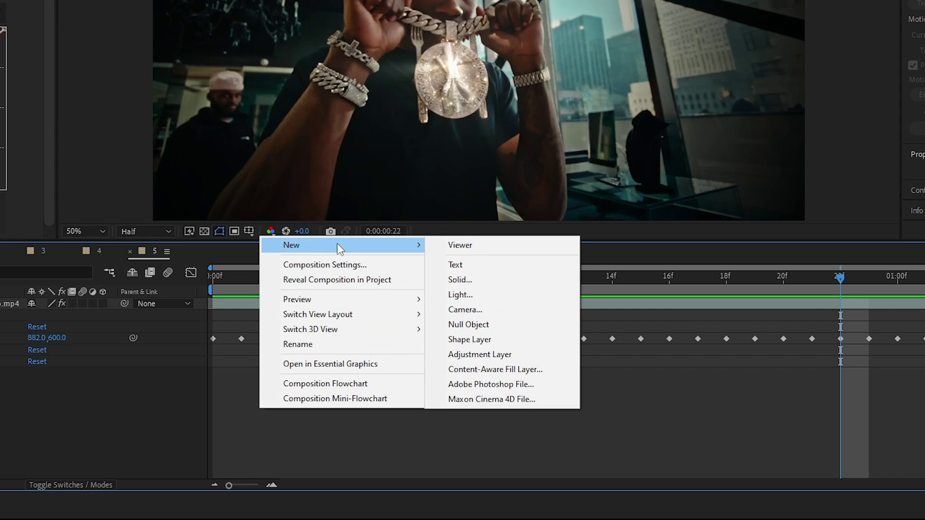
{"action": "left_click", "coordinate": [460, 353]}
Step: Apply Deep Glow to the adjustment layer and set its Threshold to 71%
{"action": "key", "text": "ctrl+space"}
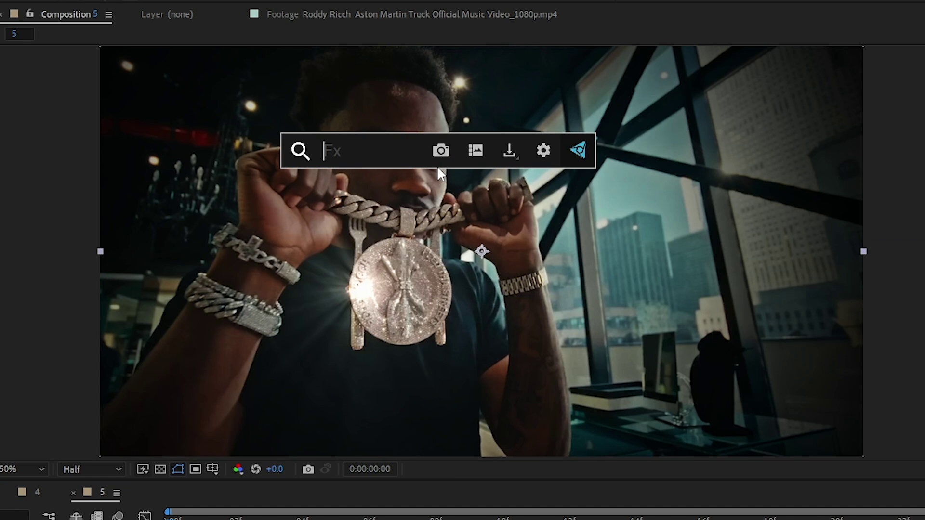
{"action": "type", "text": "dee"}
{"action": "left_click", "coordinate": [428, 193]}
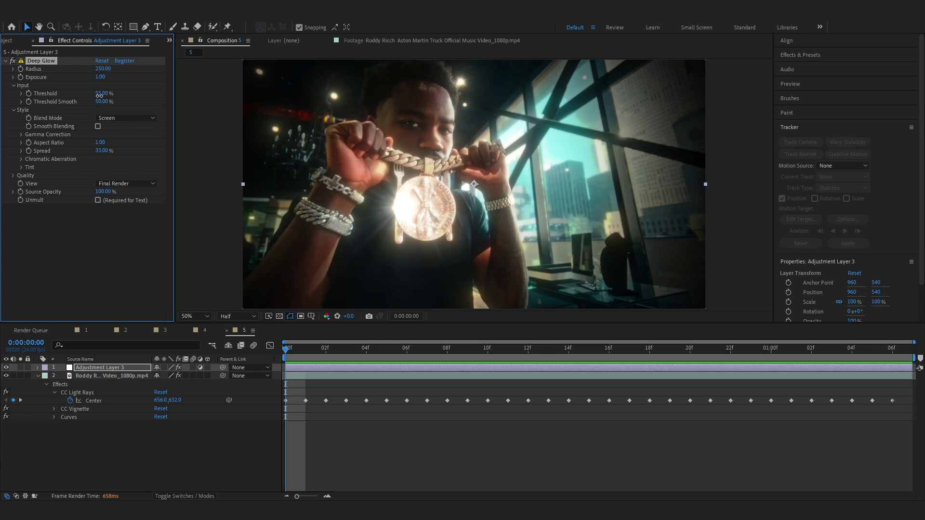
{"action": "left_click_drag", "start_coordinate": [99, 95], "coordinate": [104, 96]}
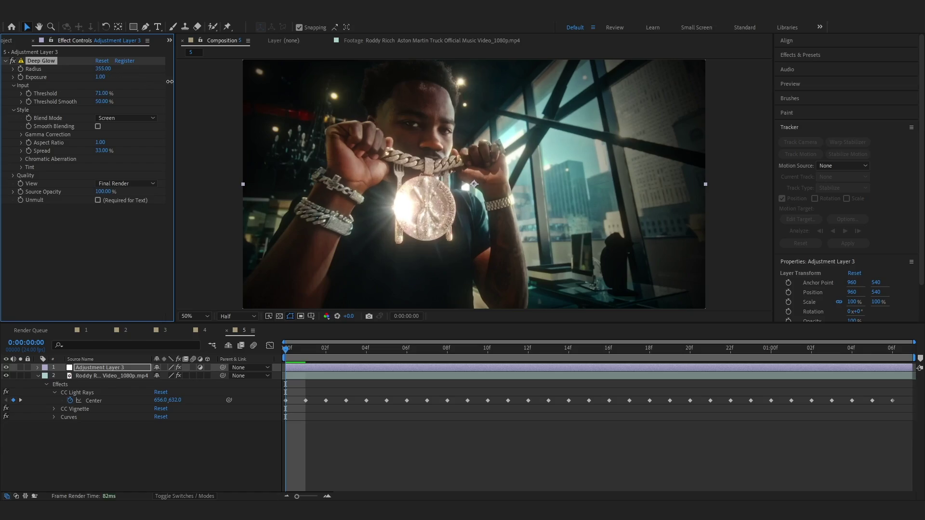